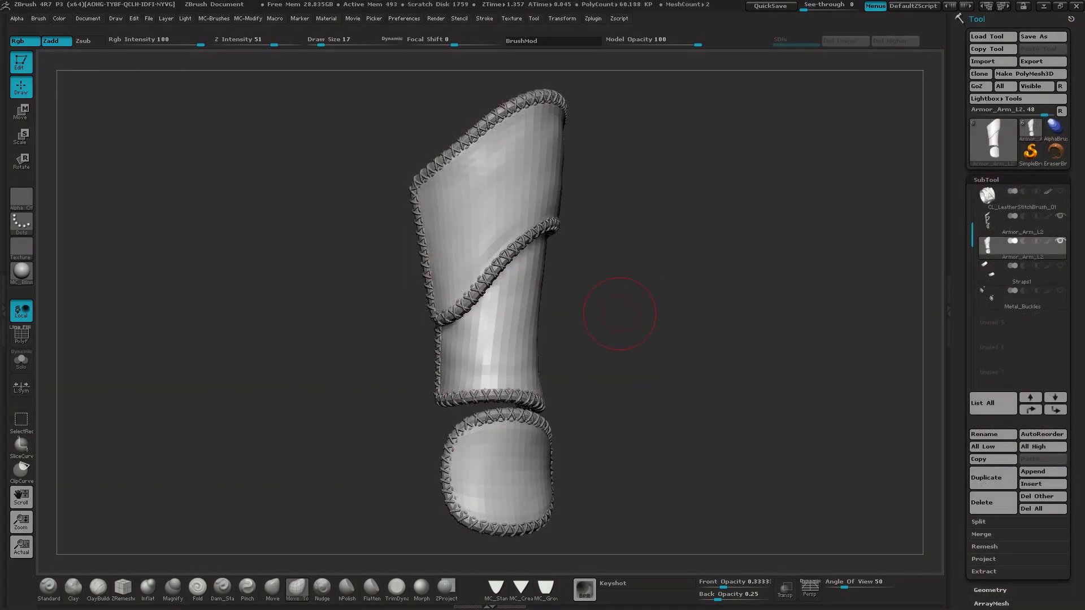
- Switch to XnView and look over the tiled leather texture CGtextures-Leather0080_6_M_TILED.jpg and the brush alpha BrushAlpha.PSD
left_click_drag(619, 313, 583, 327)
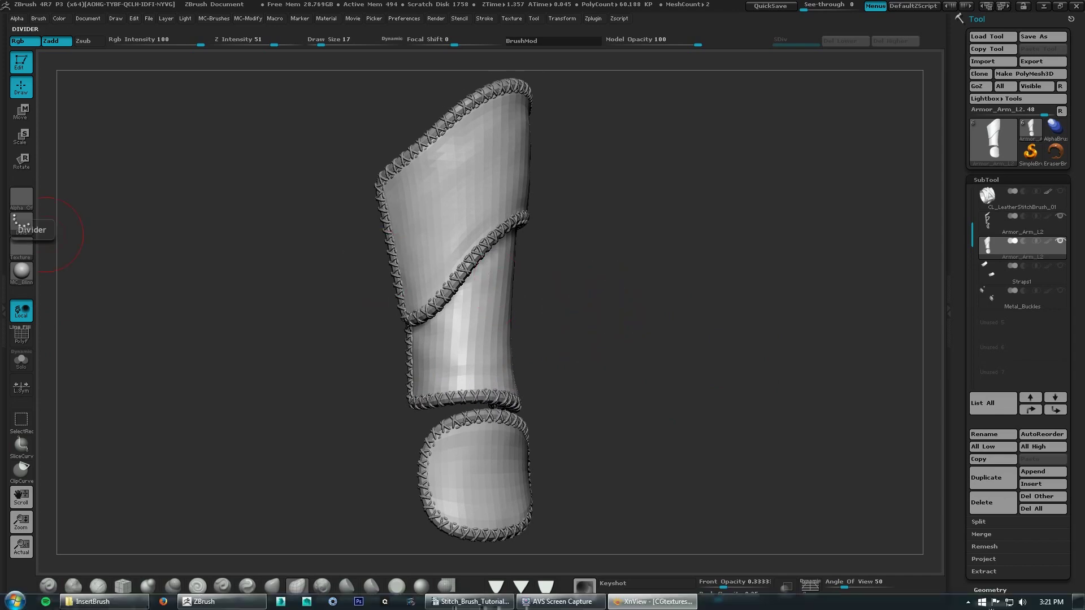
left_click_drag(0, 45, 341, 21)
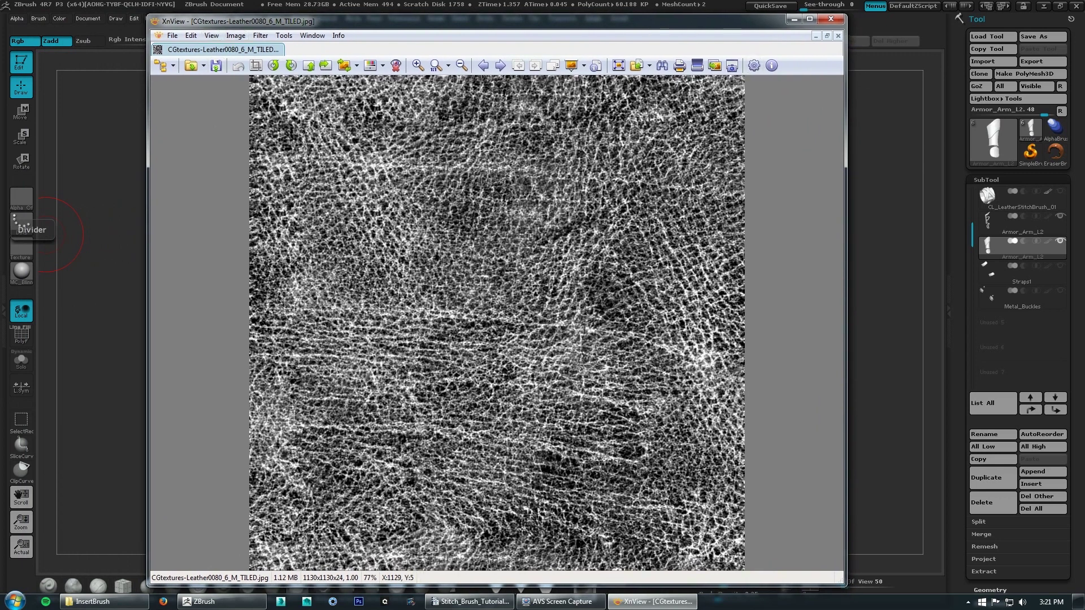
left_click_drag(748, 15, 748, 7)
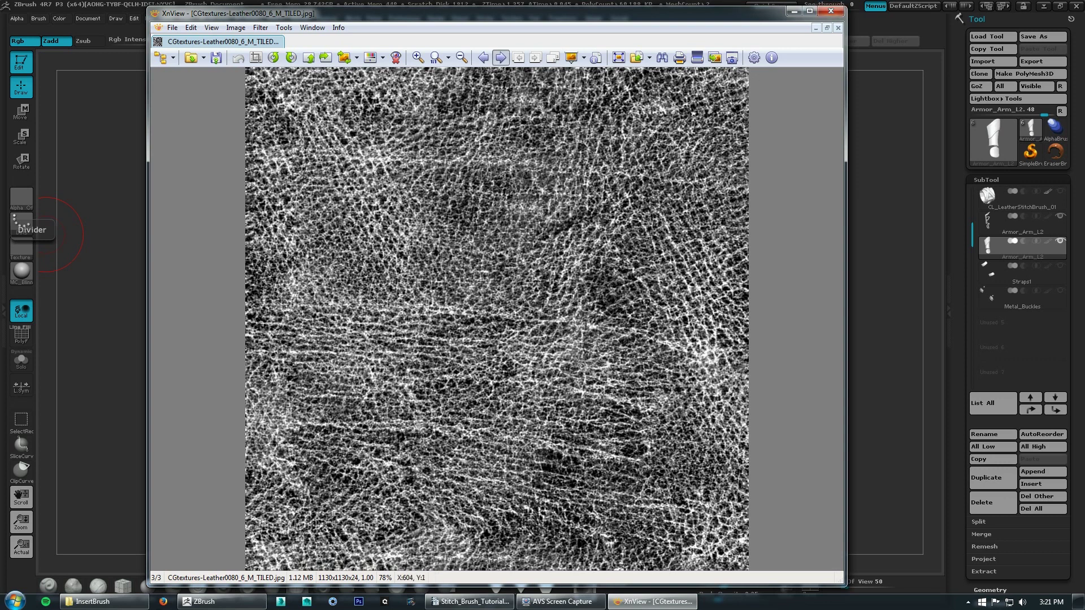
left_click(483, 57)
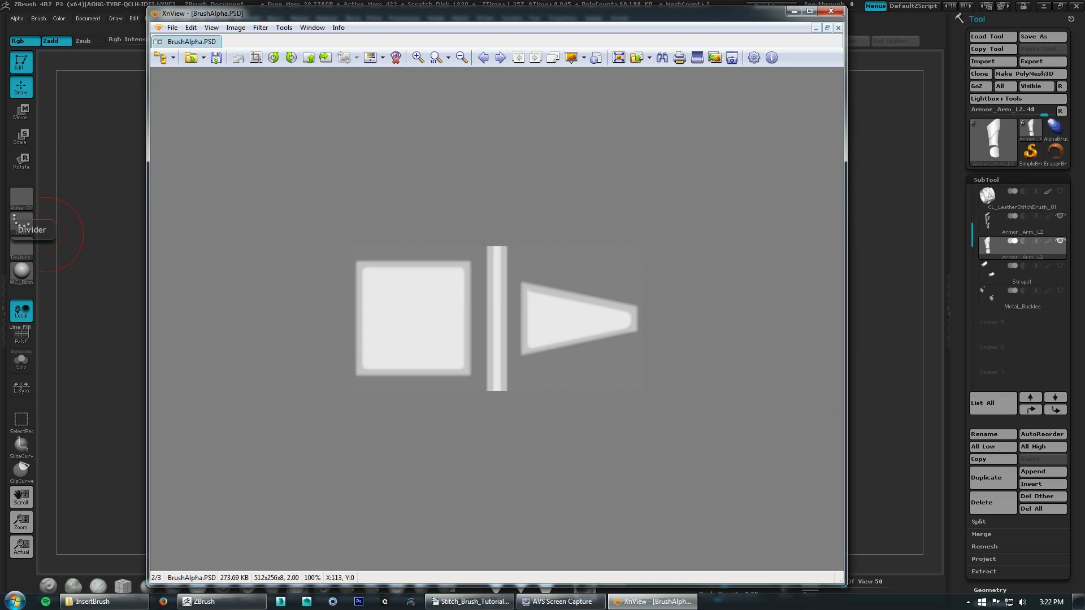
key("Escape")
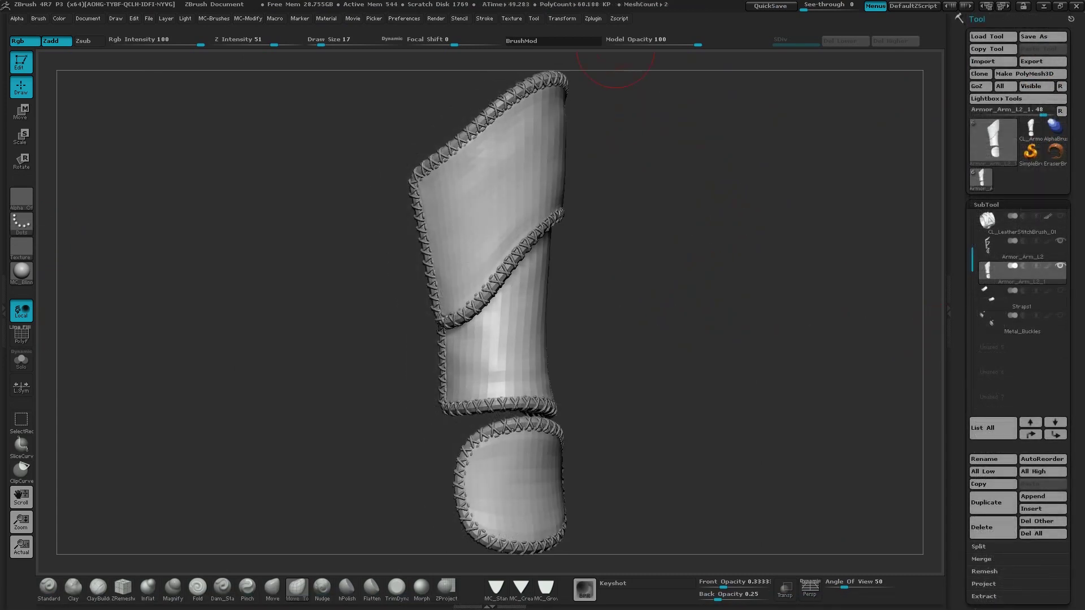
- Make a UV Master working clone of the arm armor and flatten it to inspect its UV layout
left_click(592, 18)
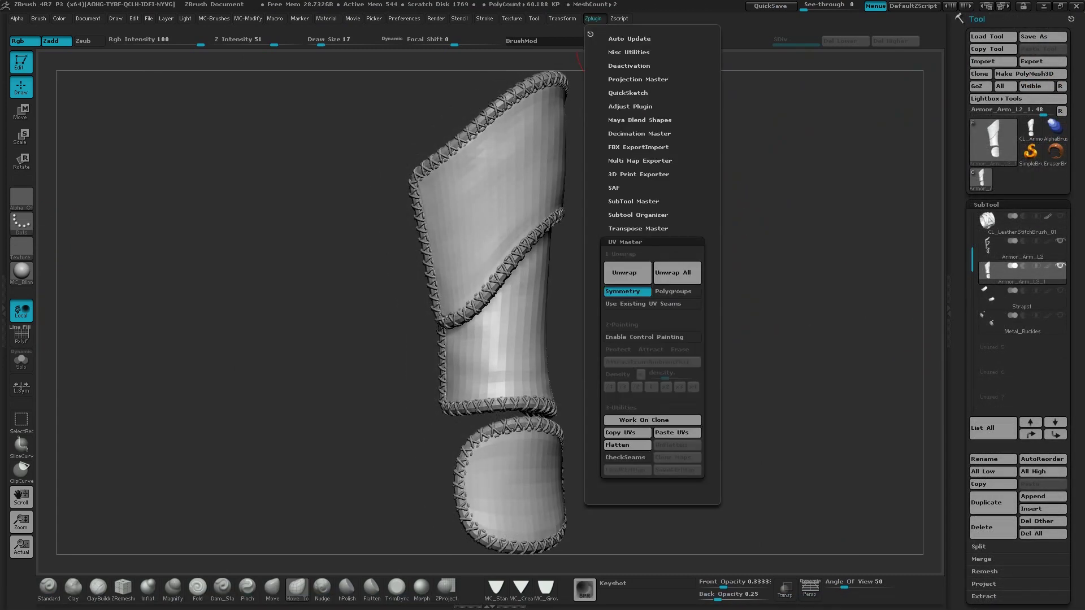
left_click_drag(817, 50, 975, 63)
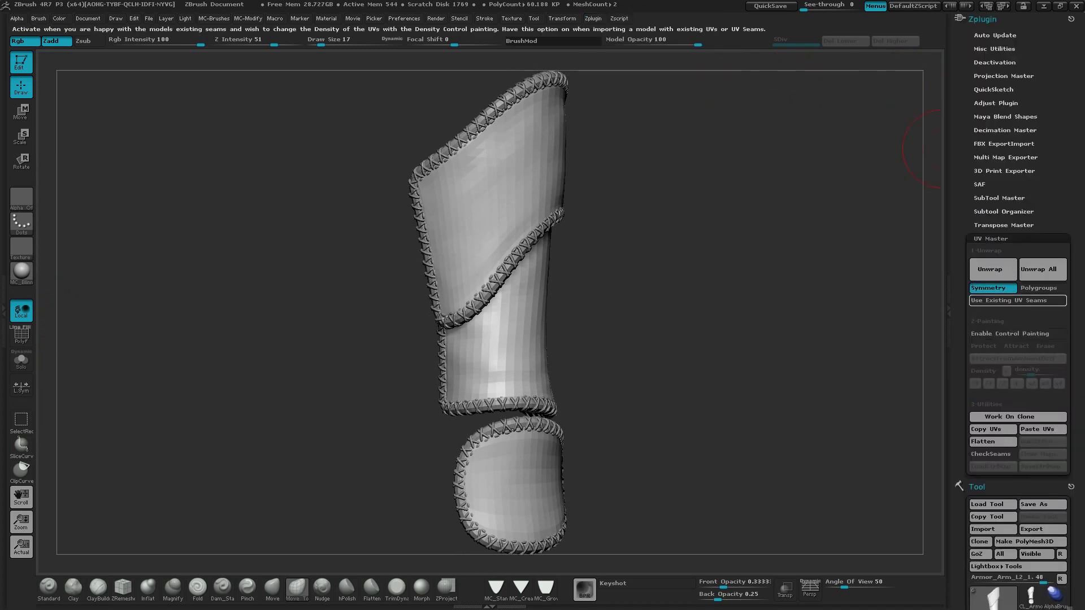
left_click(1009, 416)
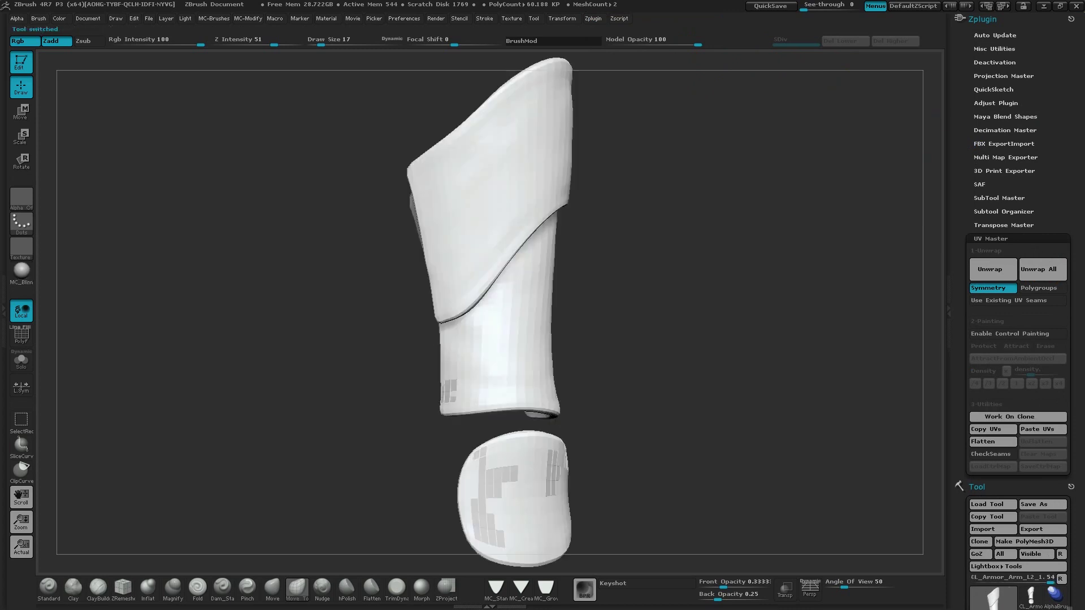
left_click(986, 441)
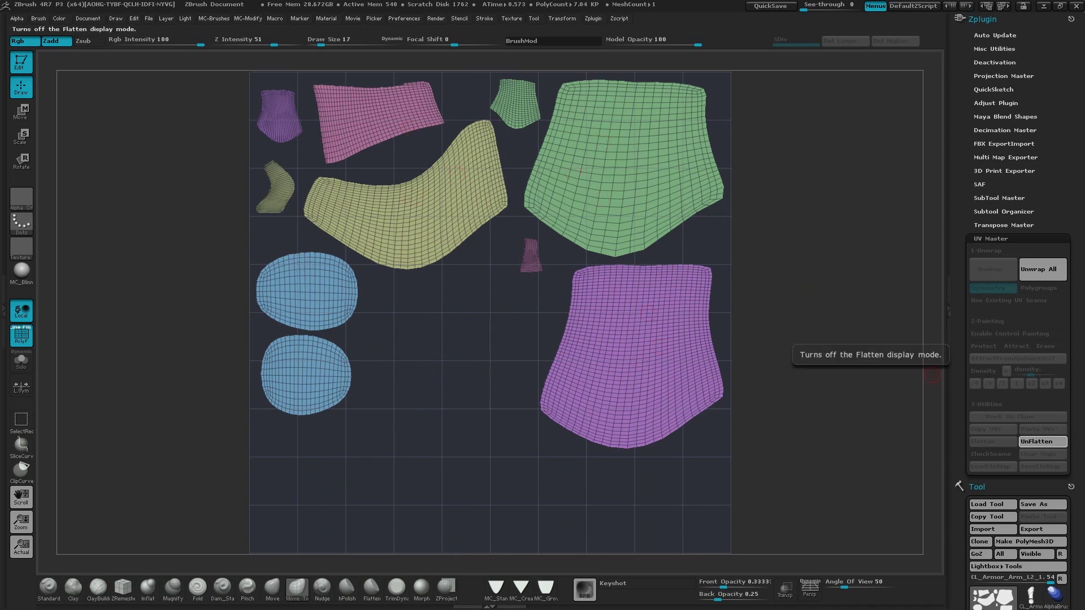
- Unflatten the clone, return to the original stitched arm armor tool, and restore its grey material
left_click(1042, 441)
left_click_drag(962, 432, 962, 361)
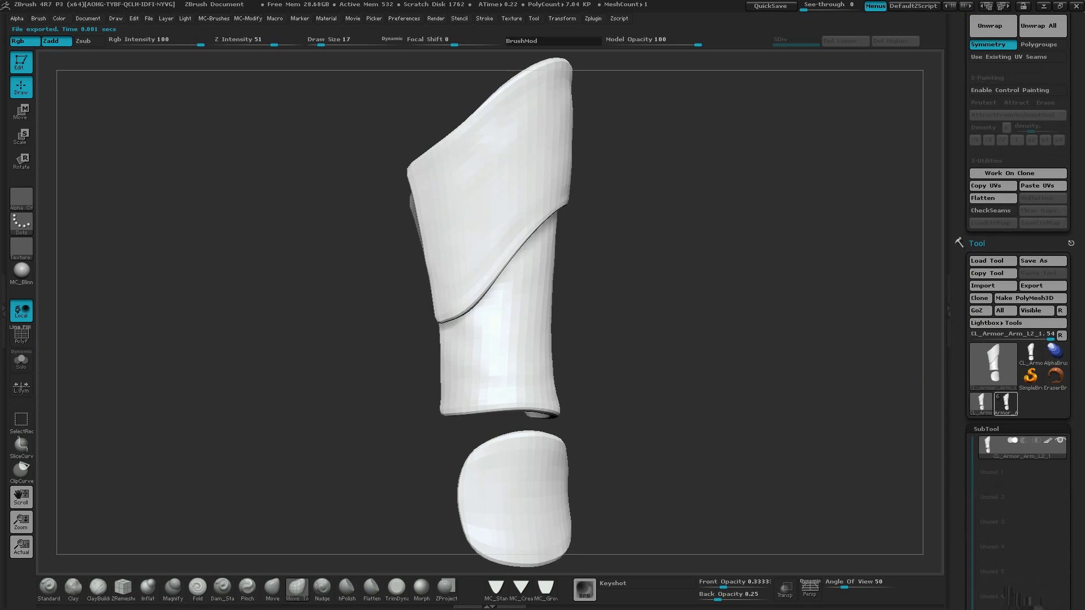
left_click(1006, 403)
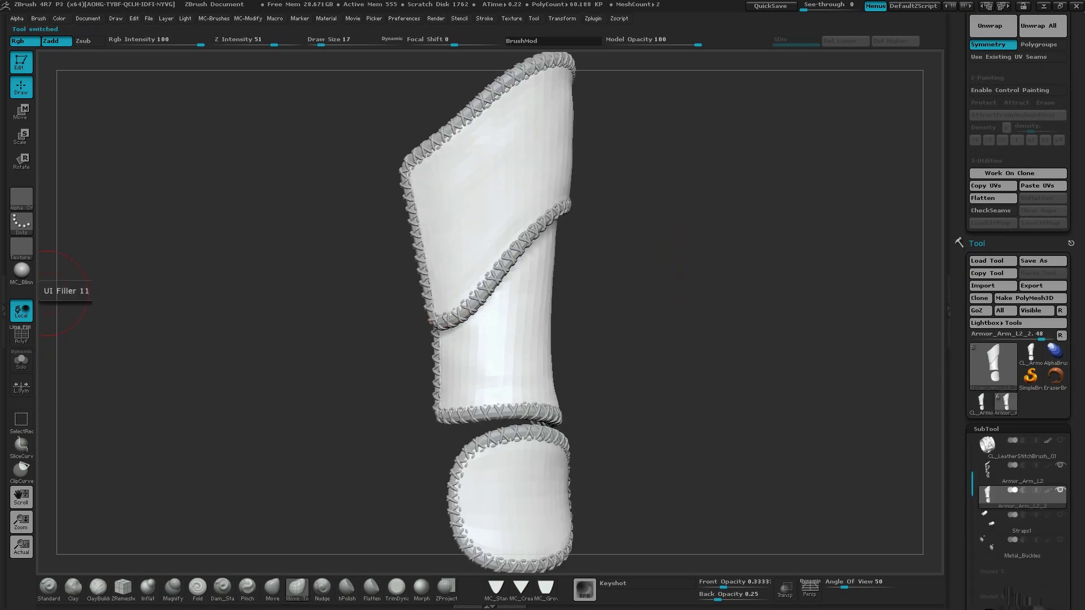
left_click(22, 273)
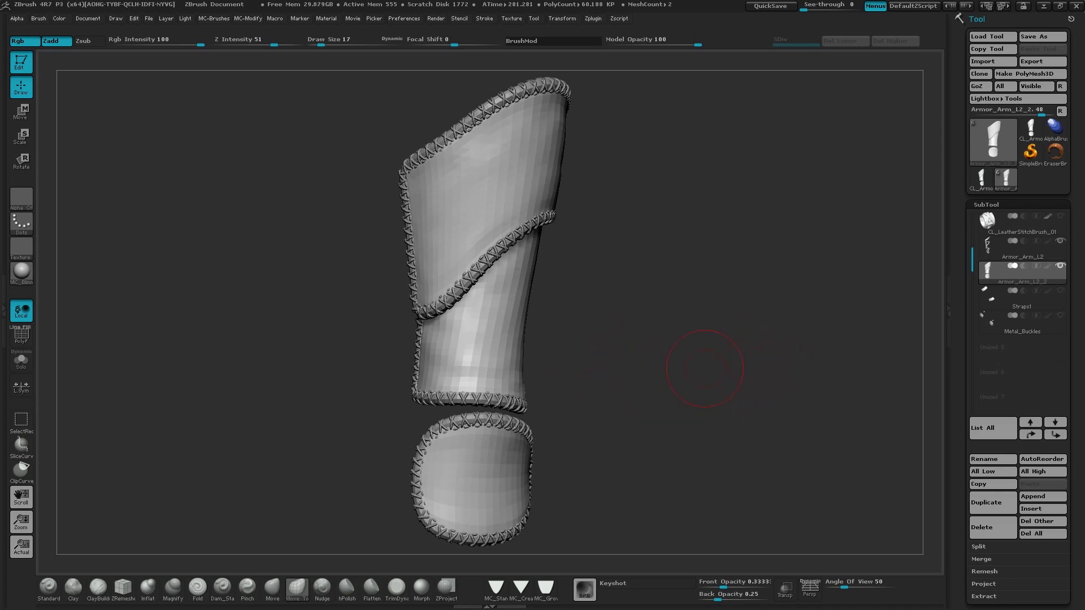
- Subdivide the arm armor mesh up to SDiv level 4
key("ctrl+d")
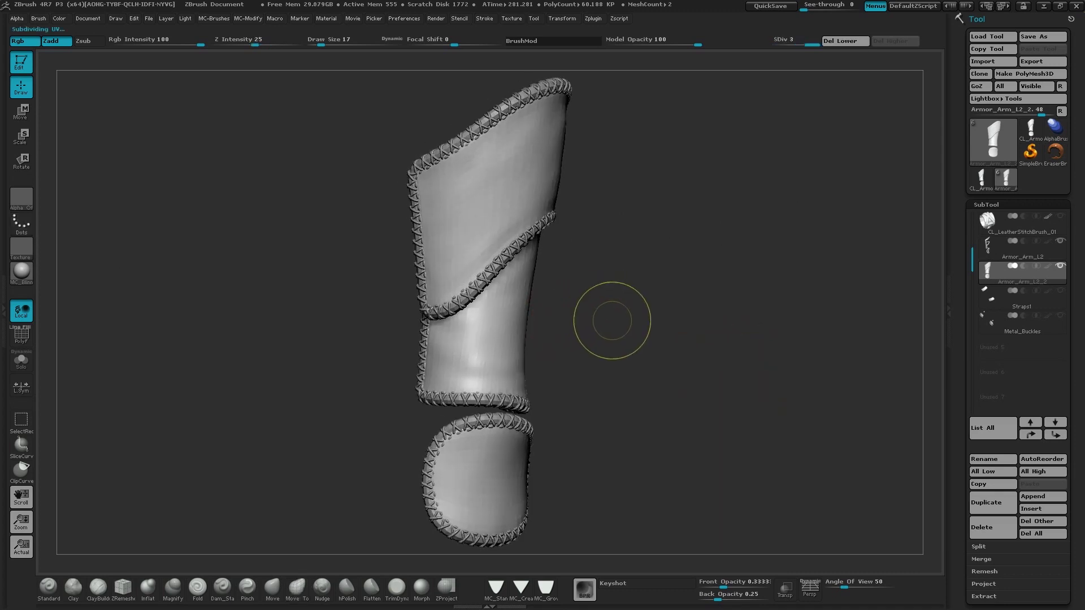
key("ctrl+d")
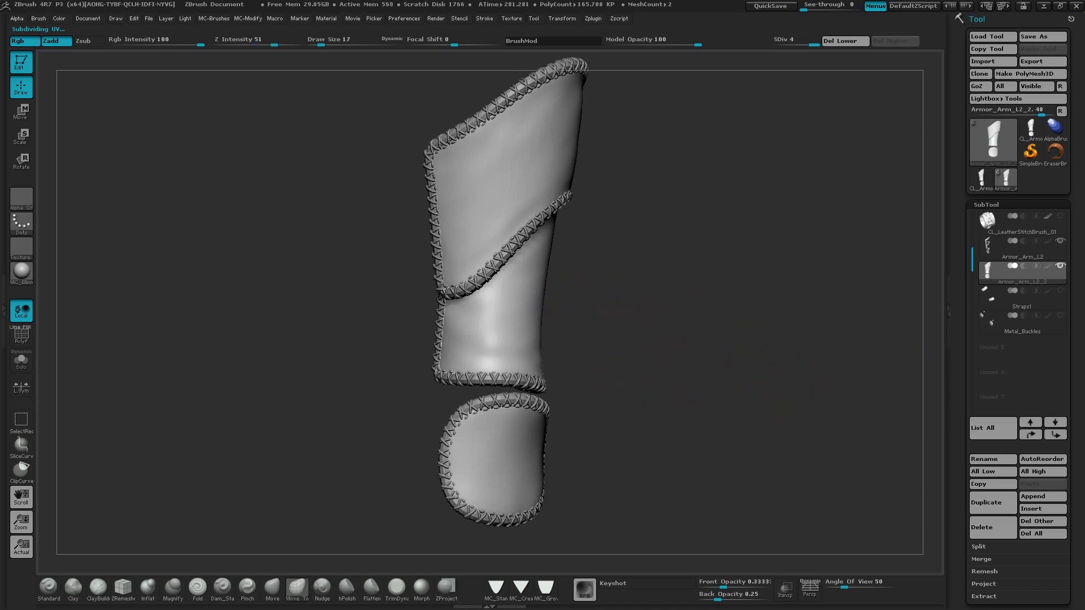
key("ctrl+d")
- Open NoiseMaker for the arm armor's surface and switch the noise projection from 3D to Uv
scroll(1017, 310, "down", 10)
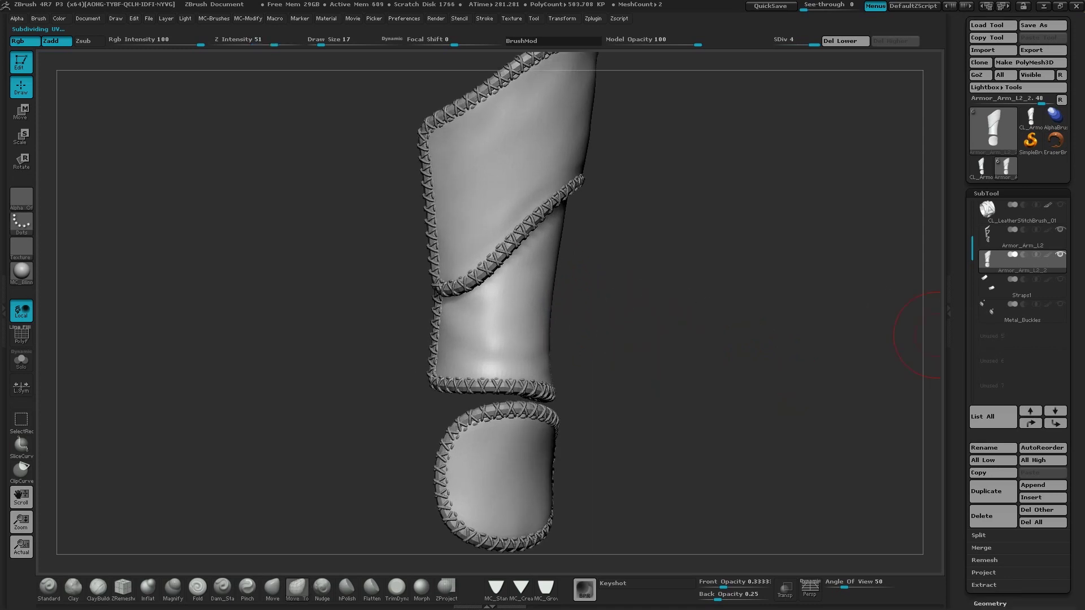
left_click(986, 333)
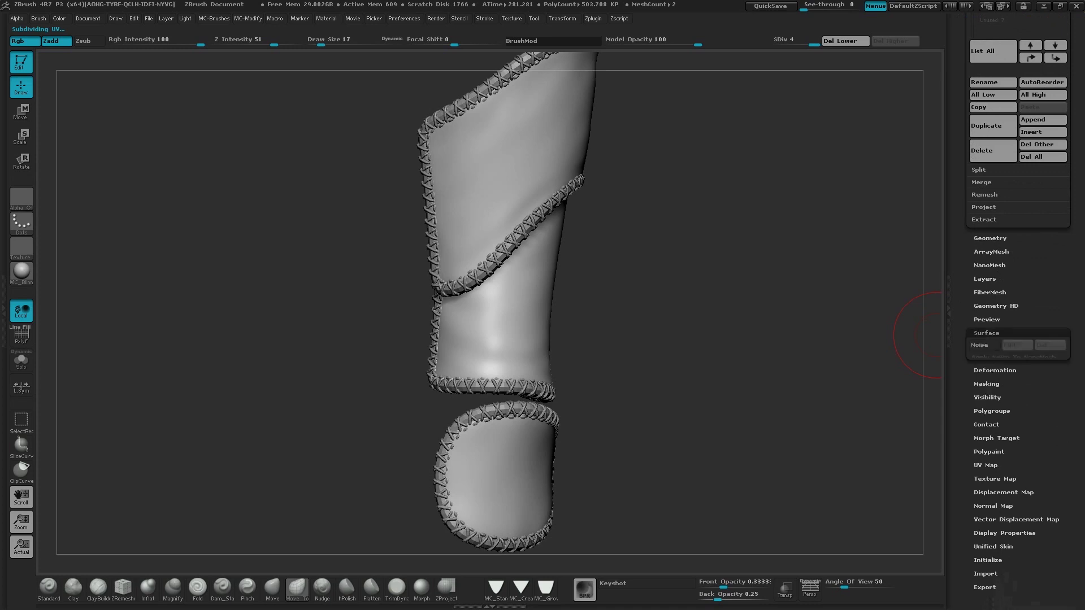
left_click(984, 345)
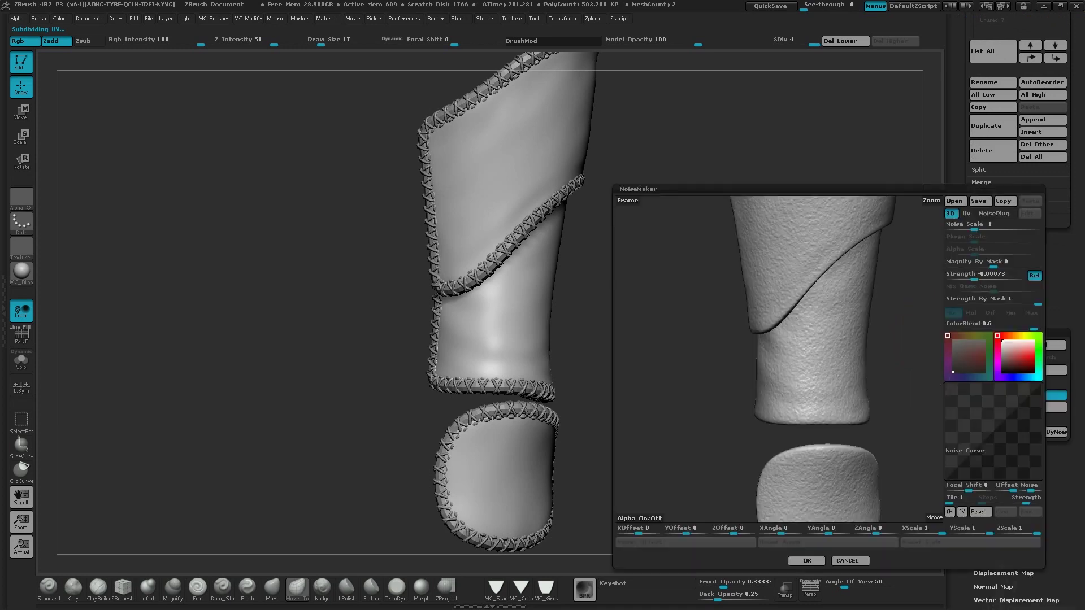
left_click_drag(910, 367, 881, 368)
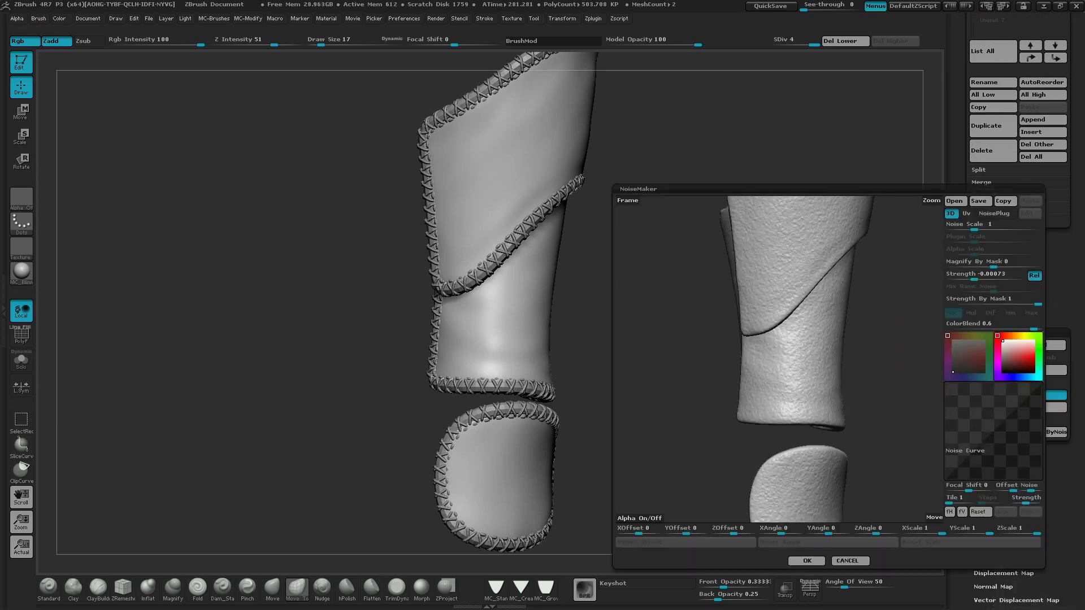
left_click_drag(904, 334, 928, 399, "alt")
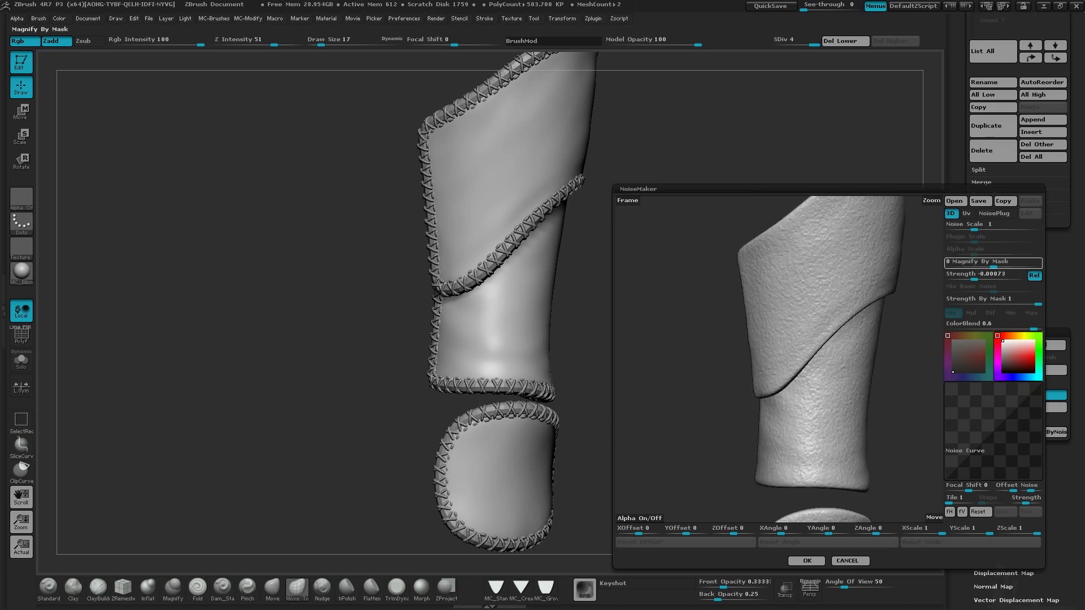
left_click(966, 213)
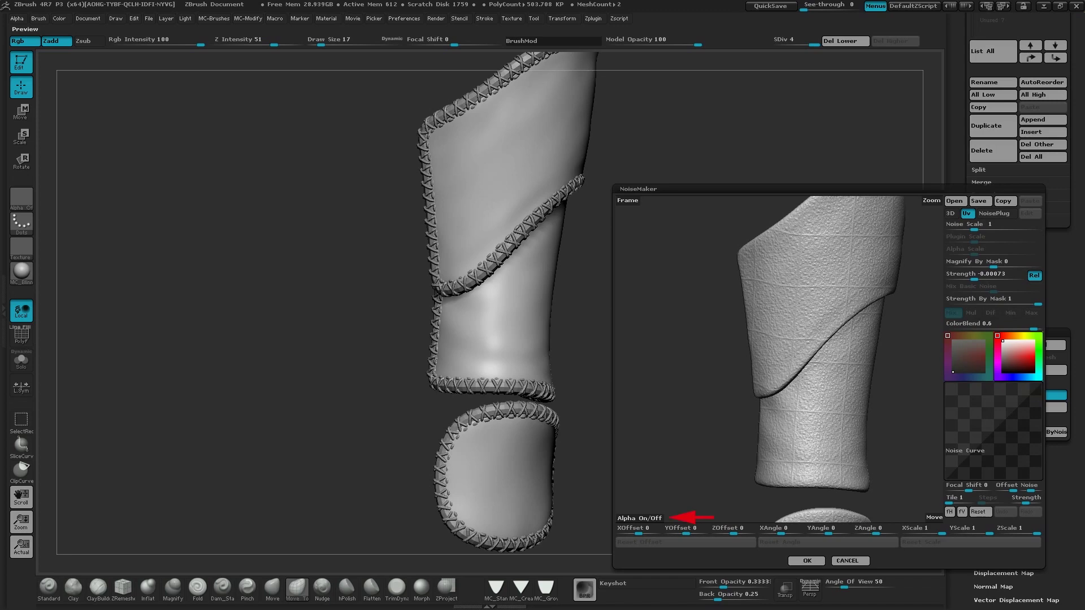
- Load CGtextures-Leather0080_6_M_TILED.jpg as the alpha of the surface noise
left_click(639, 518)
left_click(282, 99)
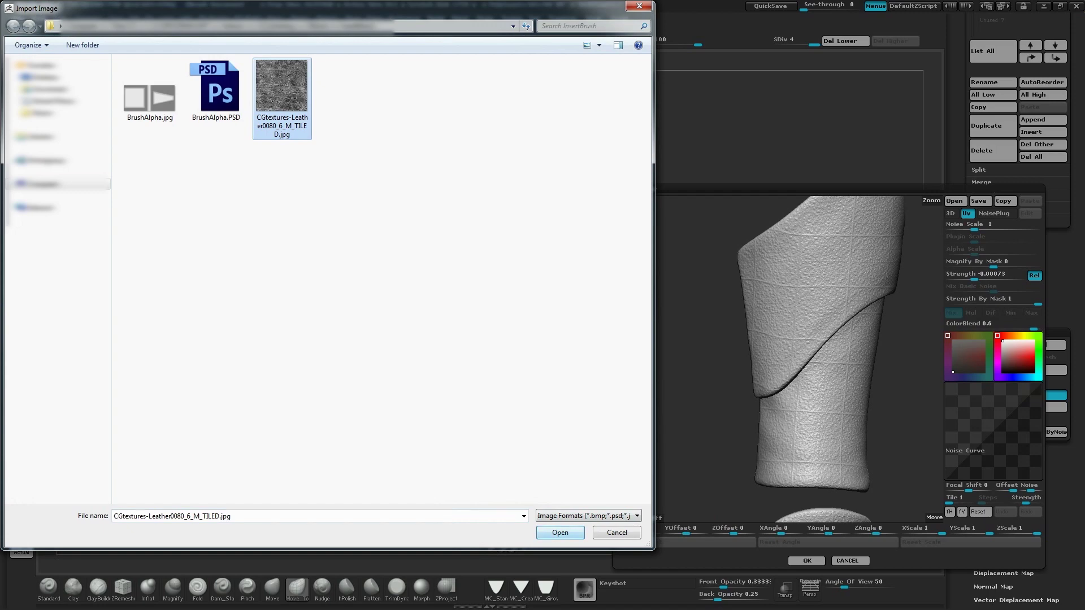
left_click(560, 533)
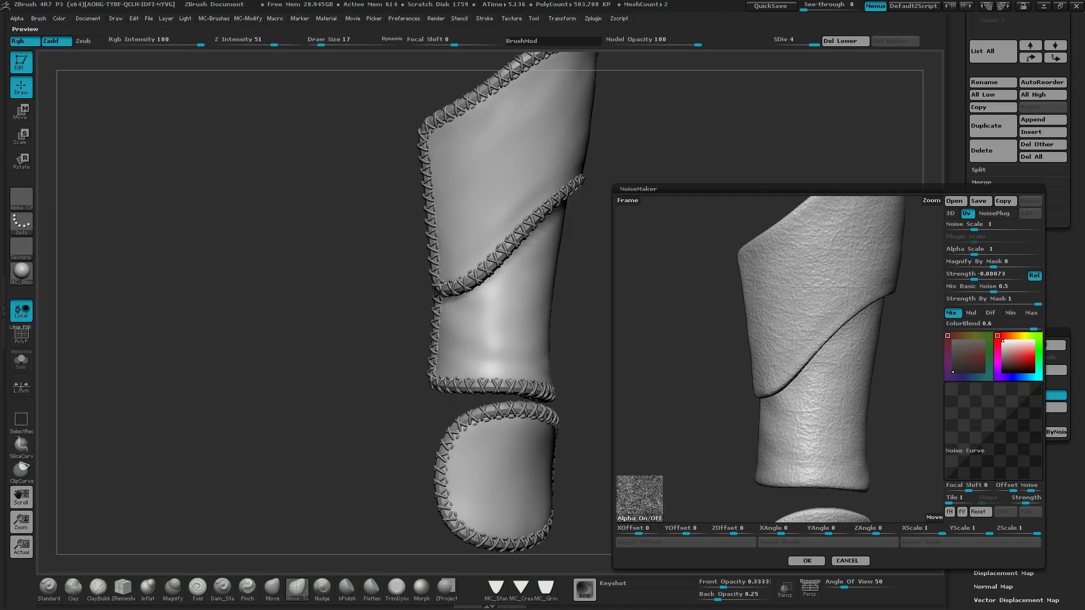
- Set the Noise Scale of the leather noise to 0.46914
left_click_drag(808, 339, 793, 384, "alt")
left_click(974, 249)
key("Return")
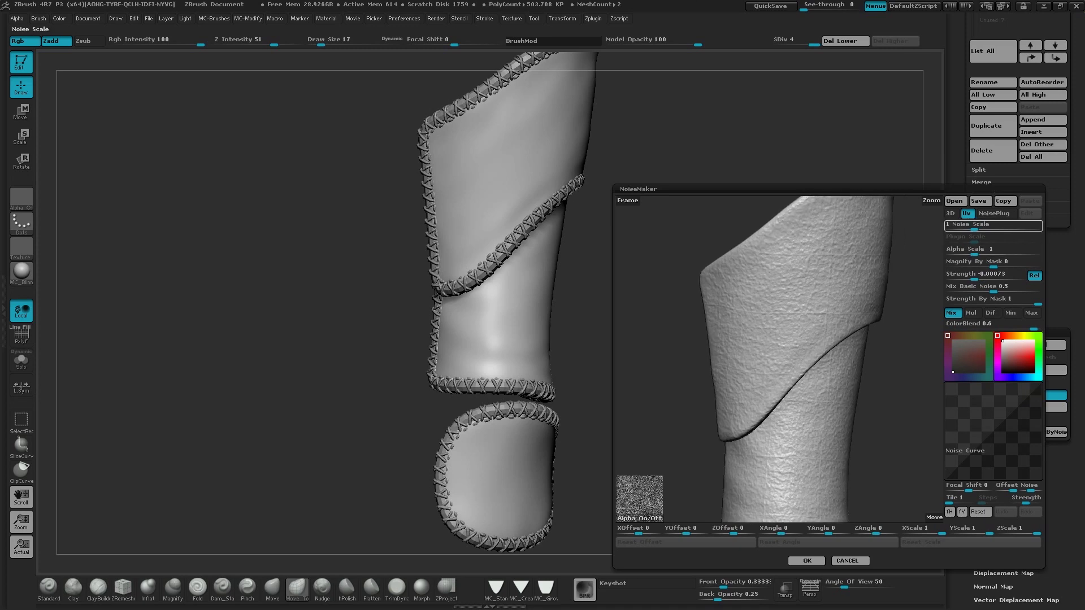
left_click_drag(837, 339, 836, 356, "alt")
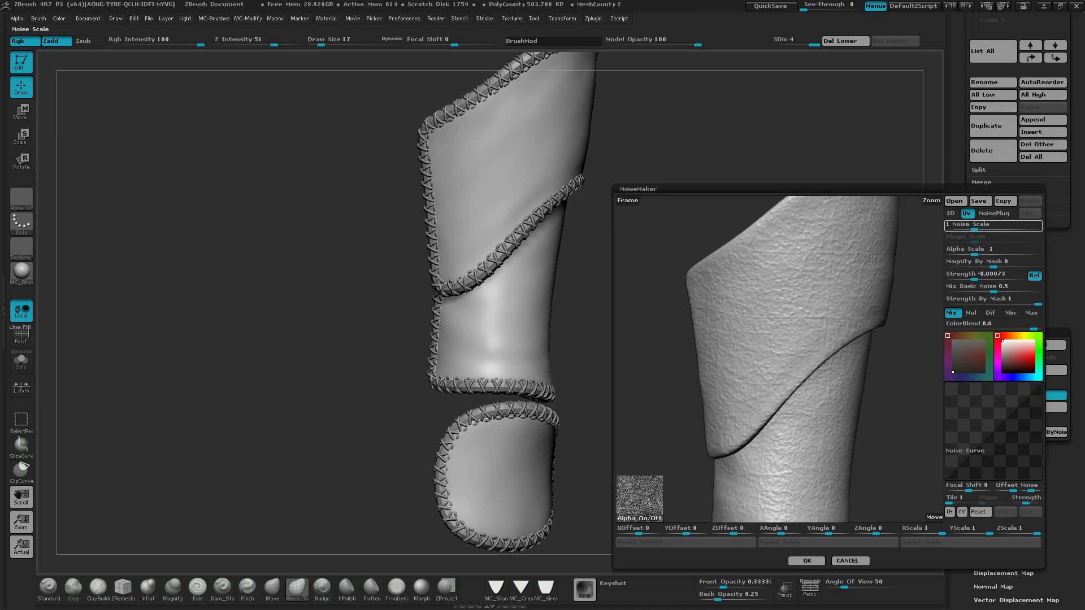
type("0.46914")
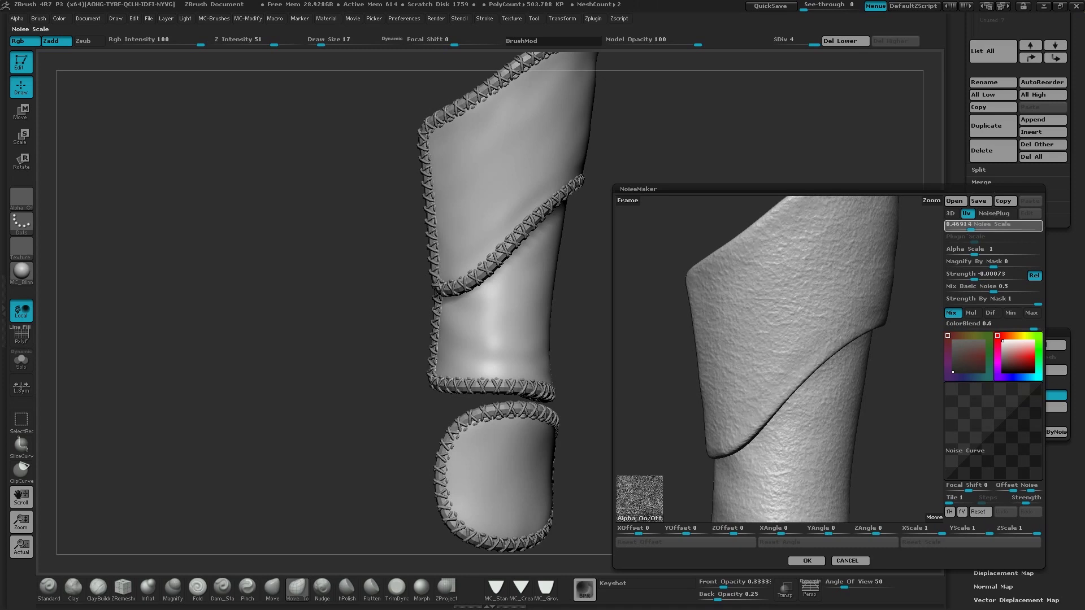
key("Tab")
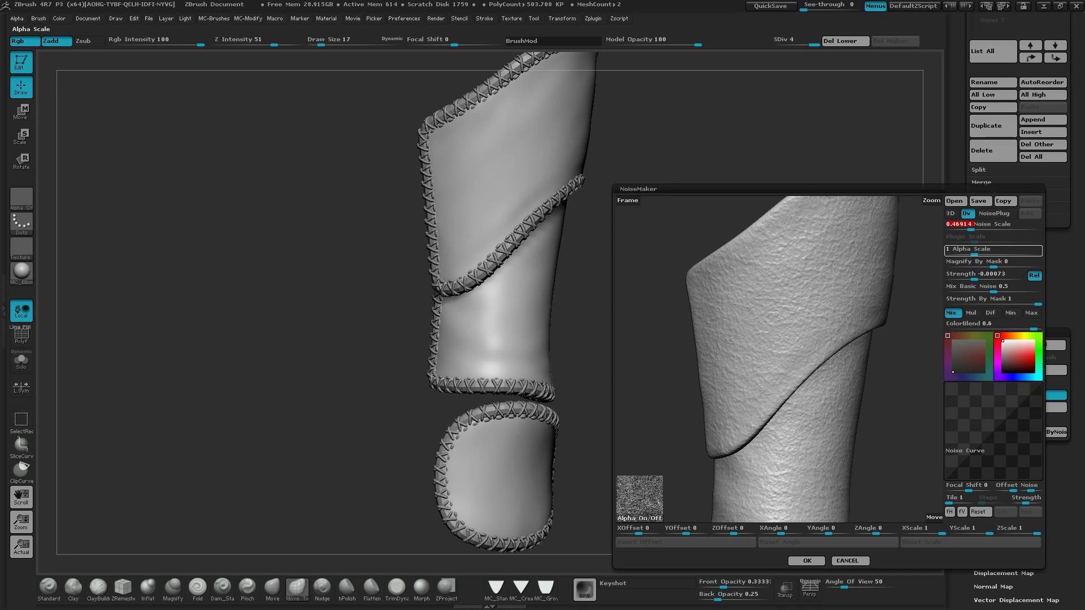
- Set the Alpha Scale to 0.5 and check the finer leather grain close up in the preview
type("0.85752")
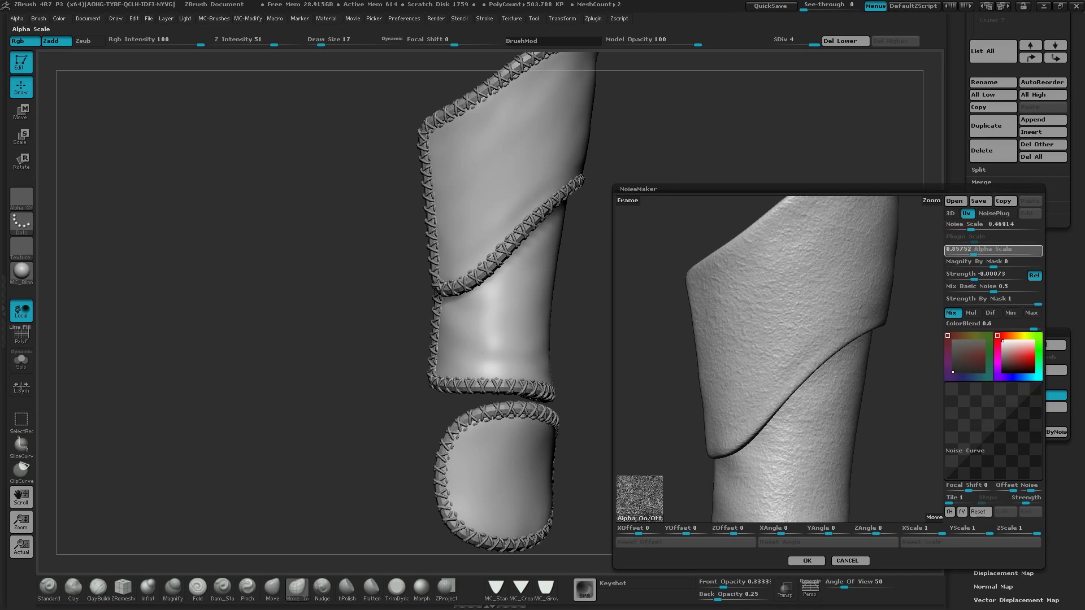
left_click_drag(973, 252, 973, 252)
type("0.5")
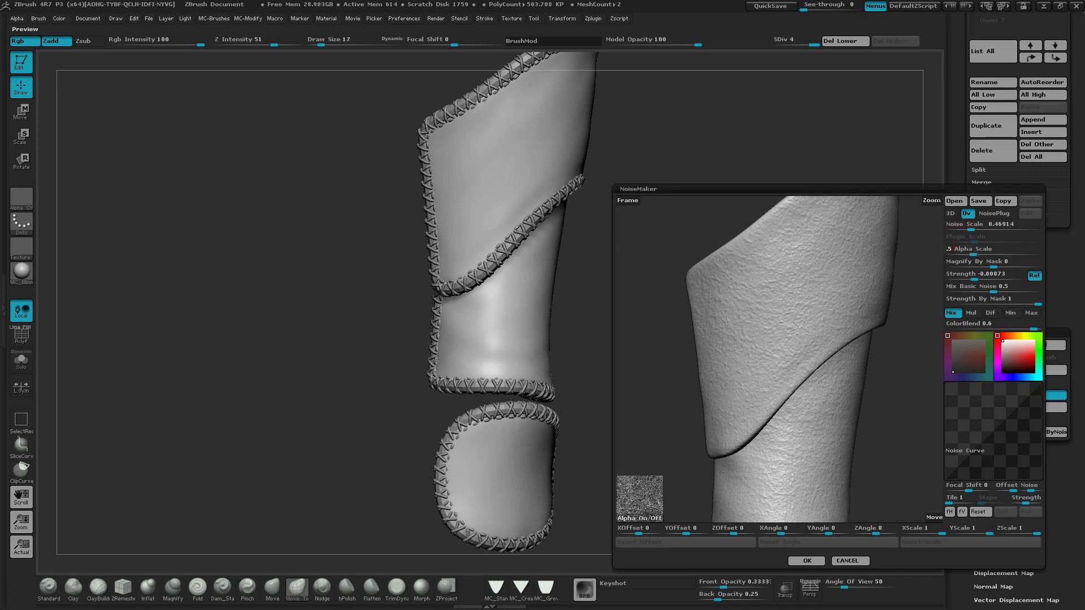
left_click_drag(931, 201, 931, 249)
scroll(783, 360, "up", 3)
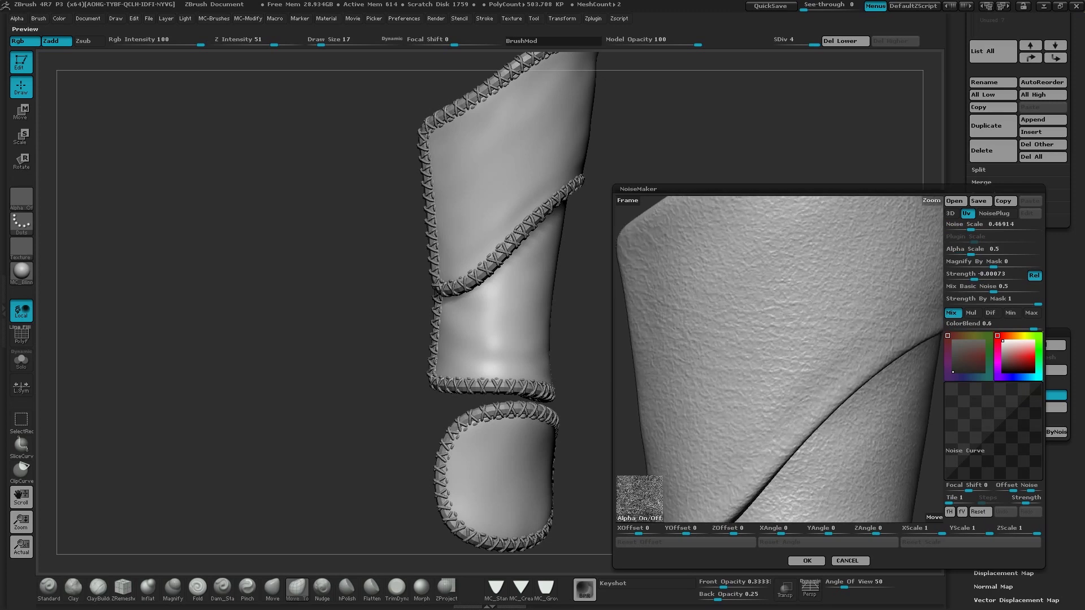
- Set Magnify By Mask to 6.06135 and the noise Strength to 0.00103
left_click_drag(994, 264, 1033, 264)
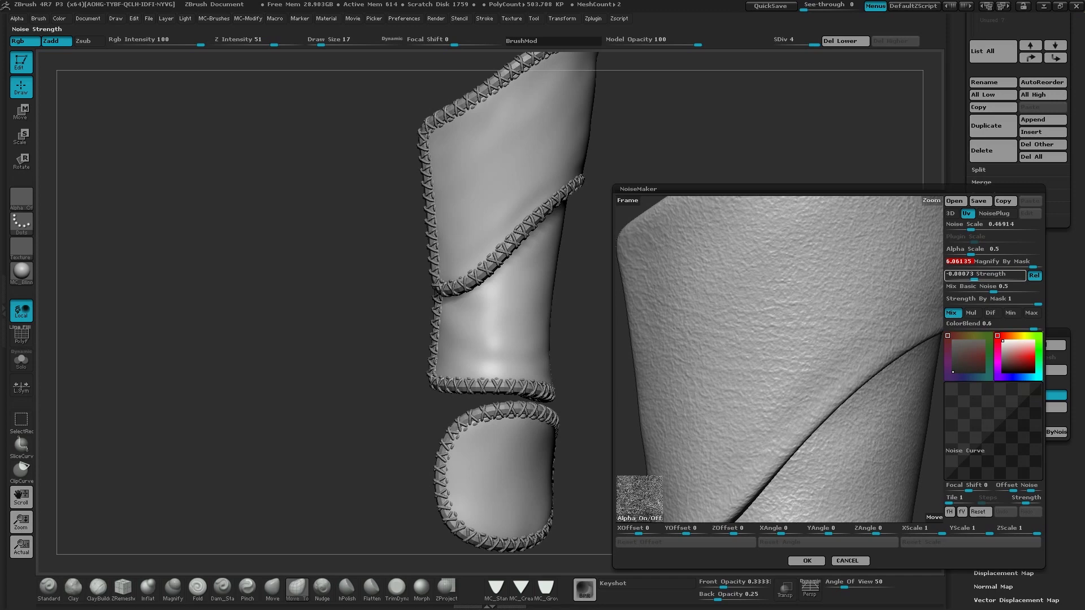
left_click_drag(791, 339, 794, 364, "alt")
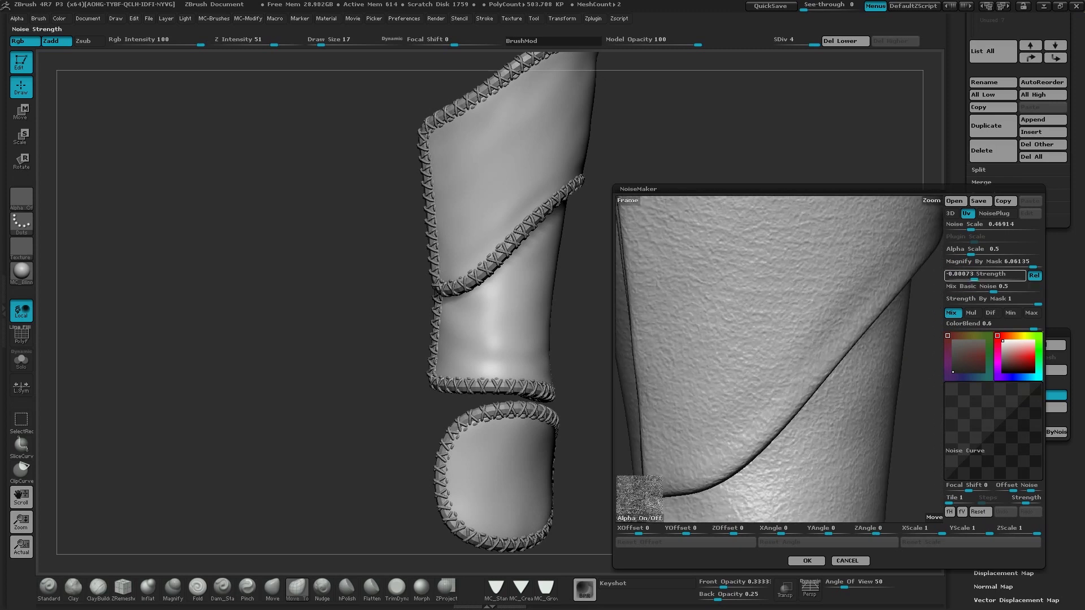
left_click_drag(974, 277, 984, 277)
type(".00103")
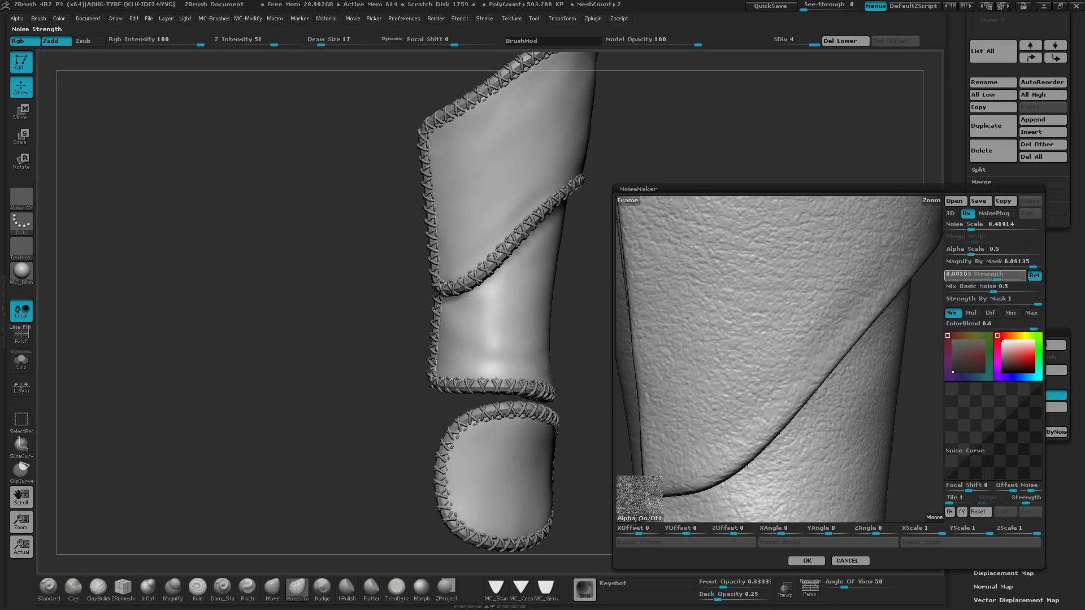
- Try a stronger leather relief, settle on a noise Strength of 0.00135, and check it in the preview
key("BackSpace")
key("BackSpace")
key("BackSpace")
type("351")
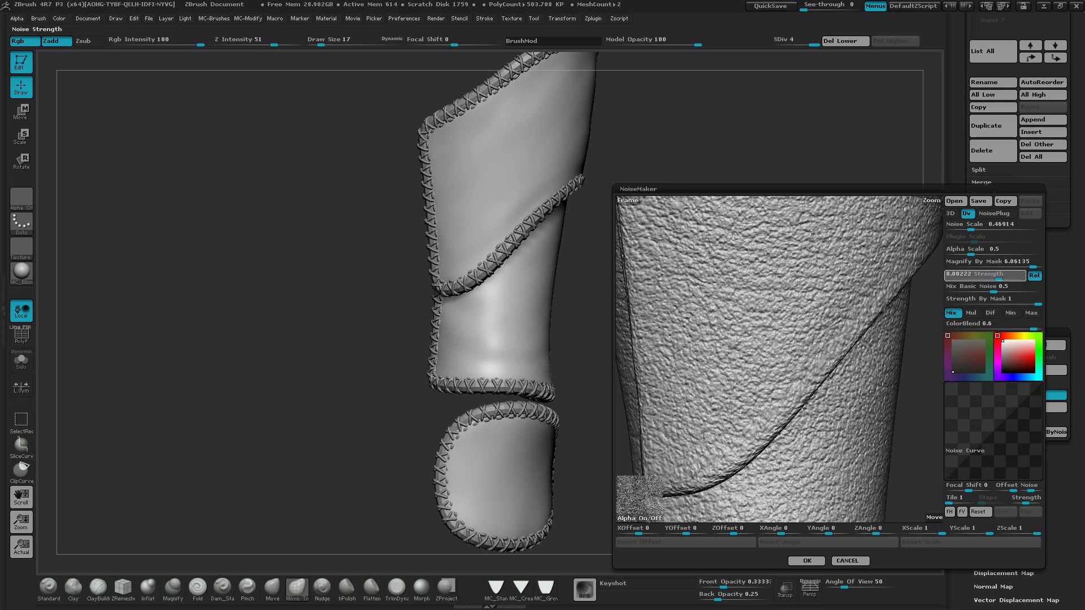
key("BackSpace")
key("BackSpace")
key("BackSpace")
type("135")
key("Return")
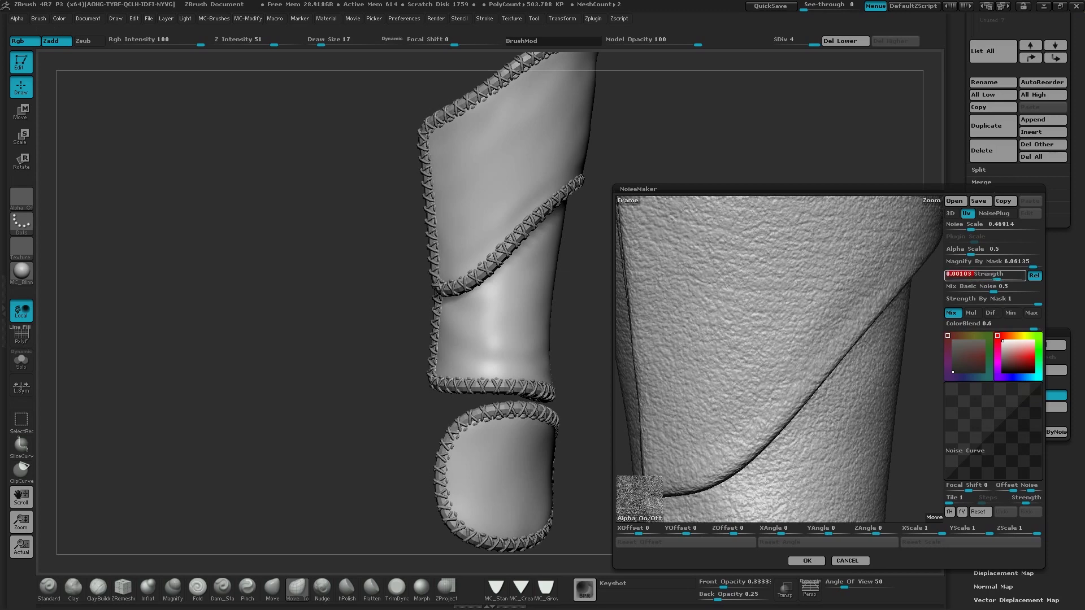
left_click_drag(847, 339, 827, 351, "alt")
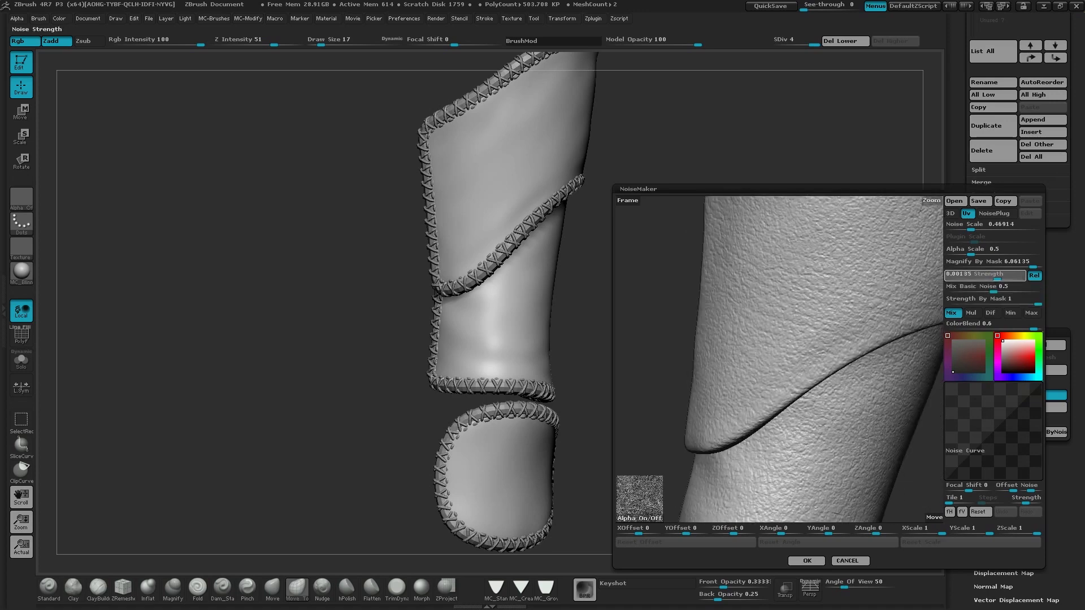
- Set the noise Strength to 0.002 and check the leather relief on the lower cuff in the preview
left_click(998, 278)
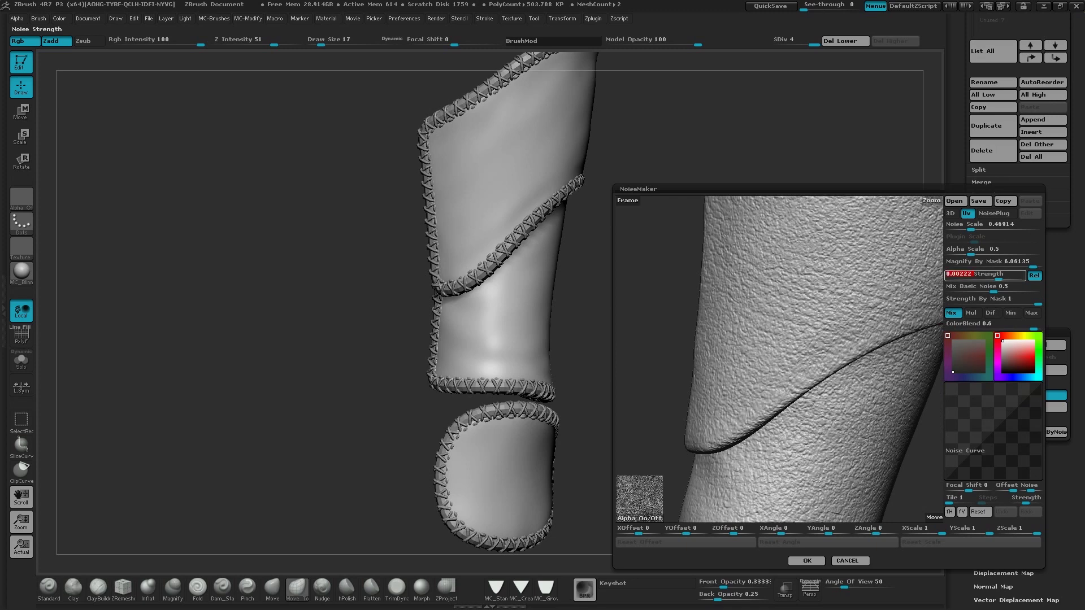
type(".002")
key("Return")
left_click_drag(780, 351, 862, 271)
- Try Mix Basic Noise at 0.26582 and 1, settle on 0.15822, and check the grain across the armor in the preview
left_click(977, 286)
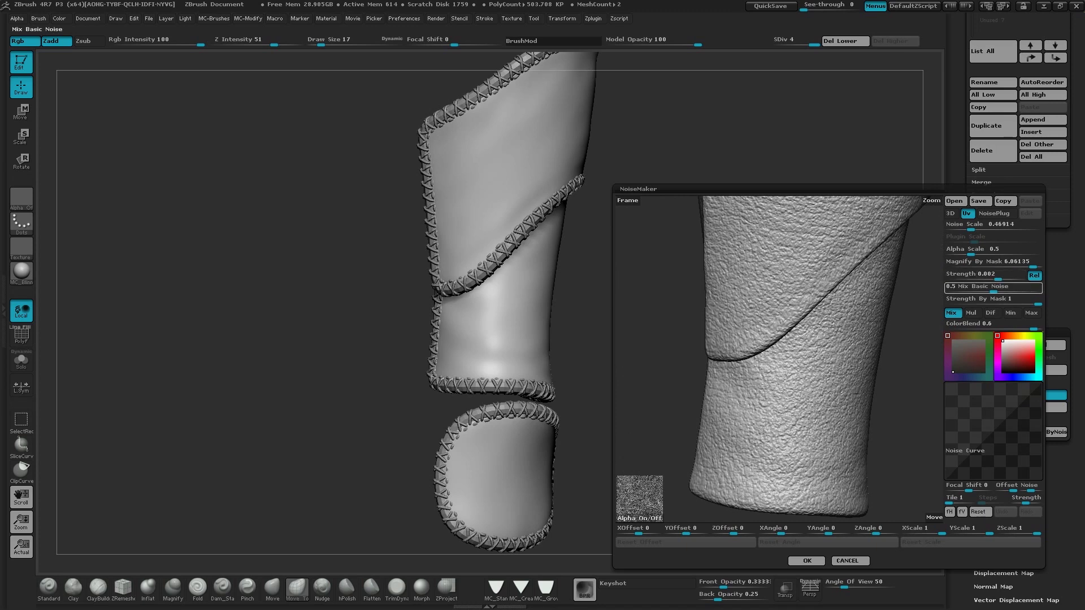
key("Tab")
mouse_move(993, 289)
left_mouse_down()
mouse_move(978, 288)
mouse_move(1001, 286)
mouse_move(972, 287)
left_mouse_up()
left_click_drag(791, 362, 811, 305)
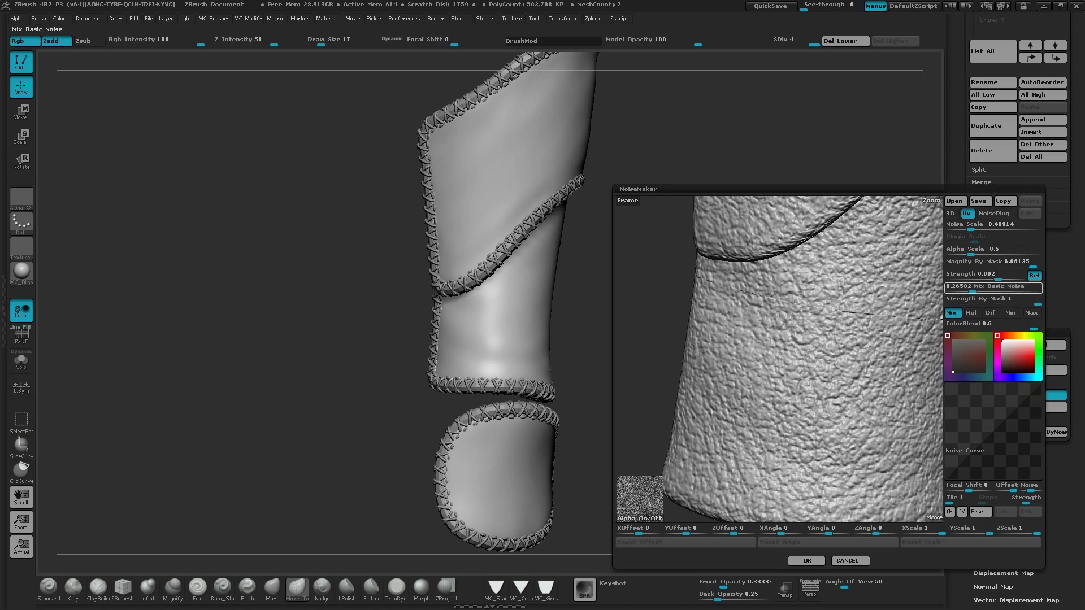
left_click_drag(972, 287, 1016, 287)
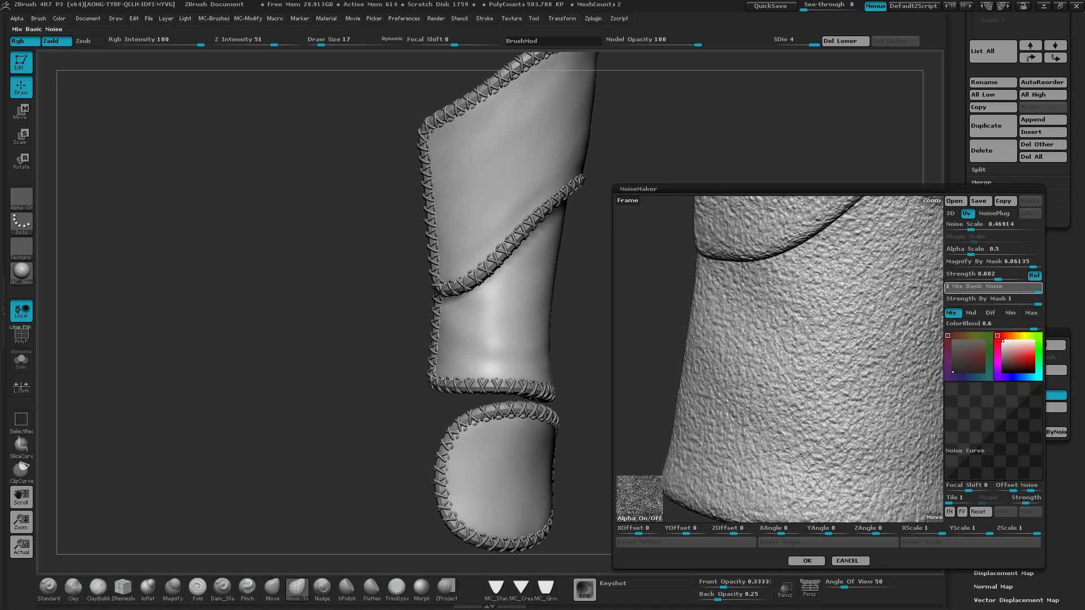
left_click_drag(1010, 289, 981, 289)
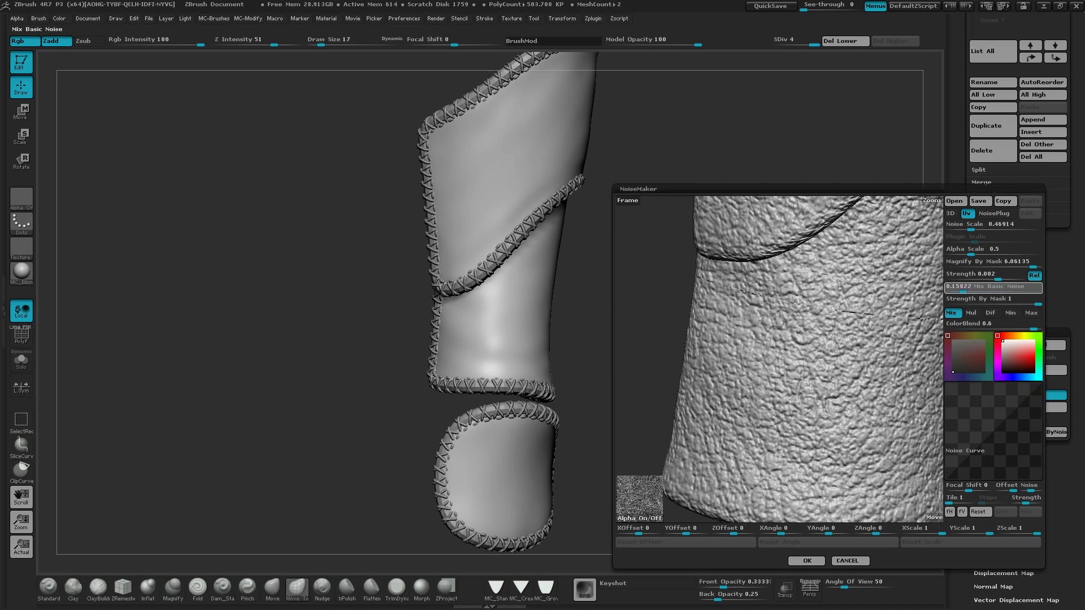
key("f")
left_click_drag(836, 339, 723, 396, "alt")
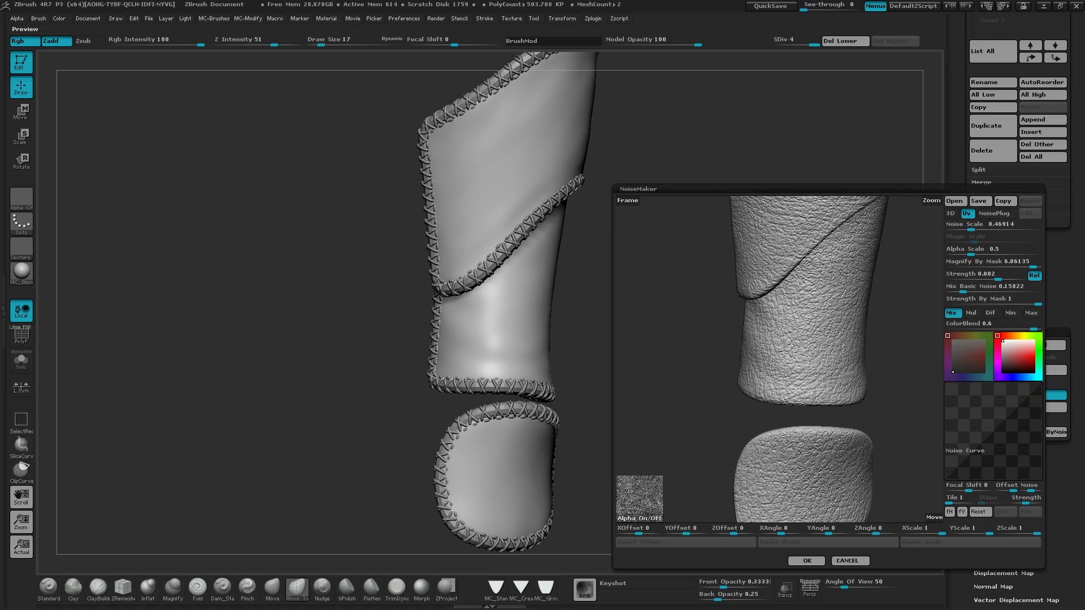
left_click_drag(791, 351, 811, 370)
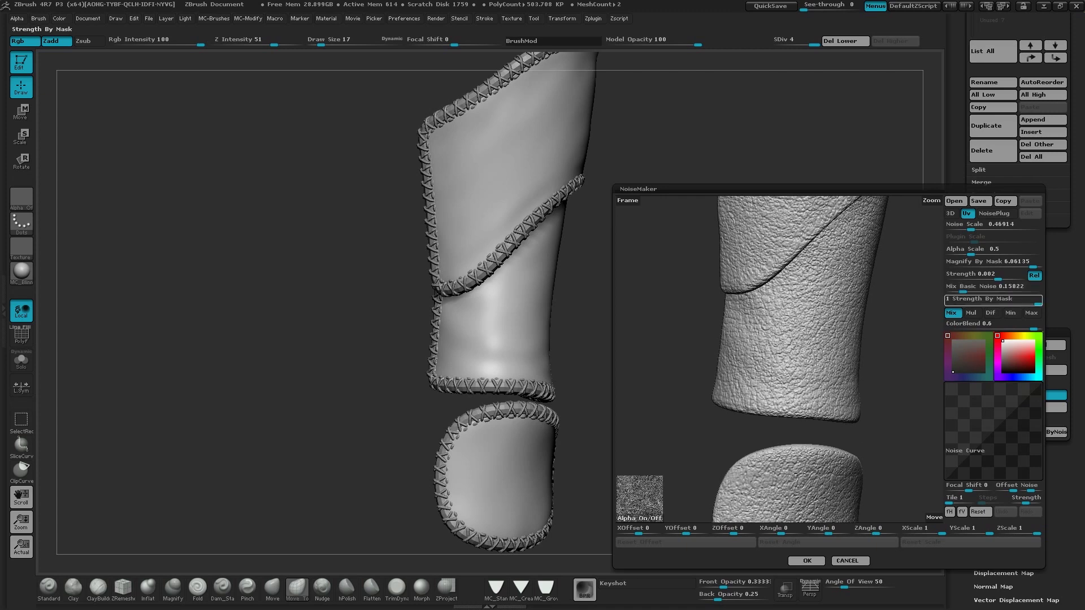
- Switch the noise blending mode to Dif, set ColorBlend to -0.33579, and check the armor preview from several angles
key("Return")
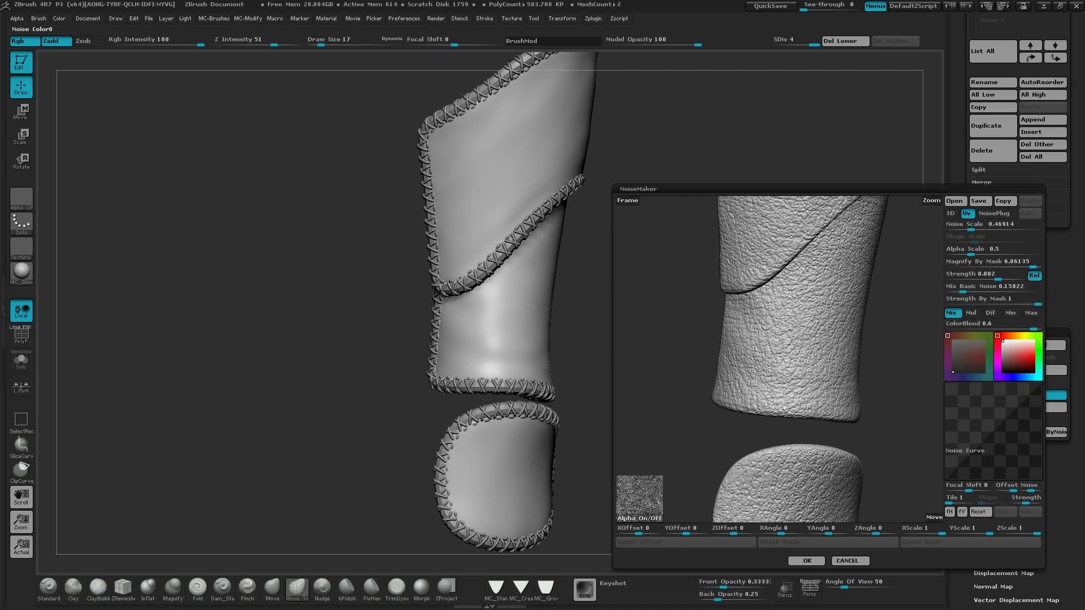
type("0.00717")
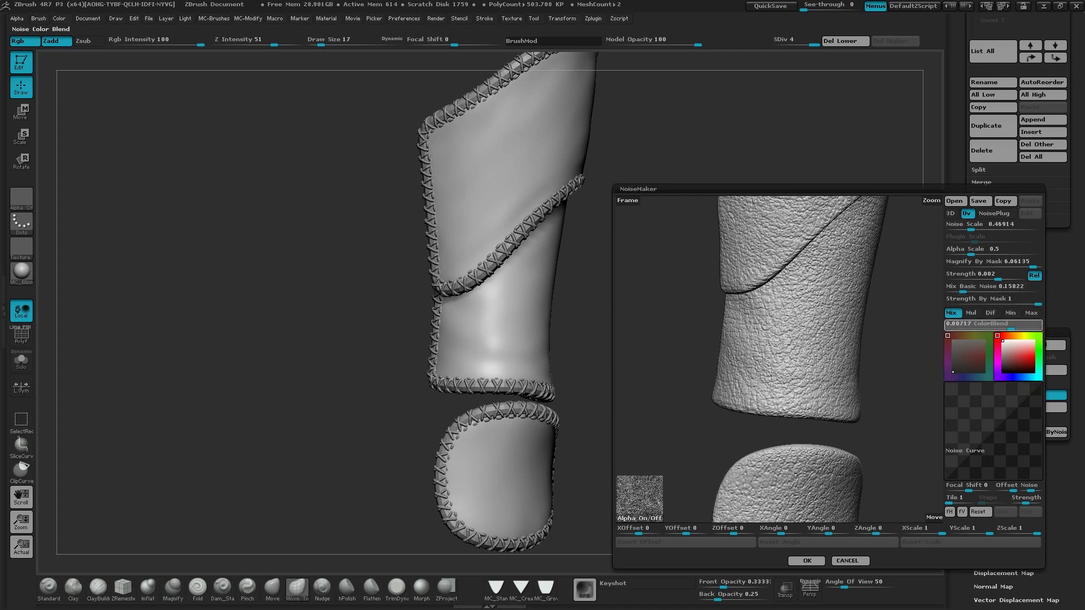
left_click_drag(993, 328, 964, 328)
left_click_drag(882, 339, 899, 368, "alt")
left_click(991, 313)
left_click(977, 325)
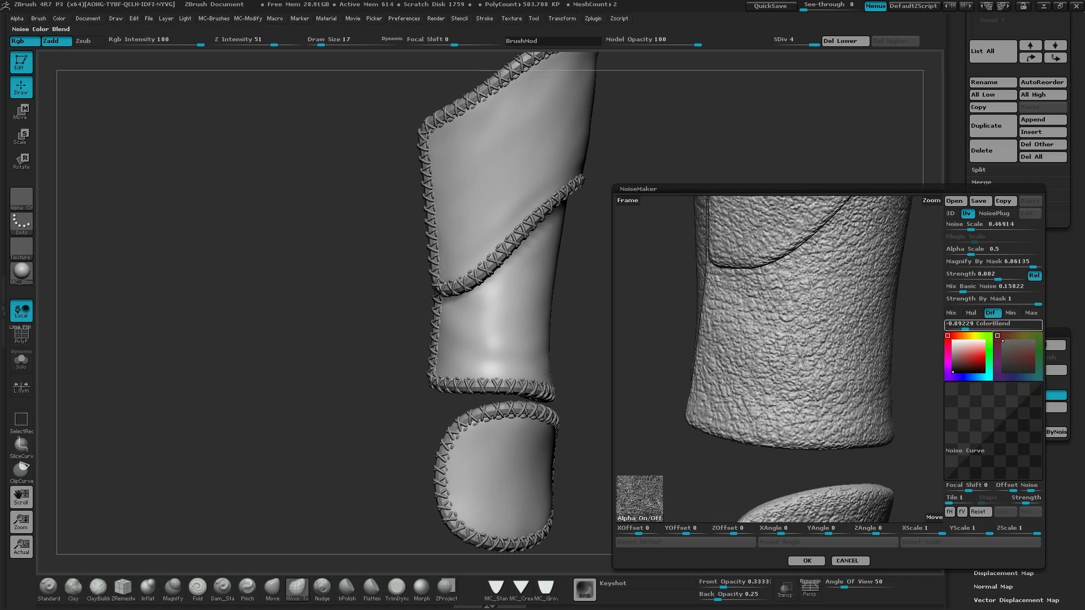
type("-0.33579")
key("Return")
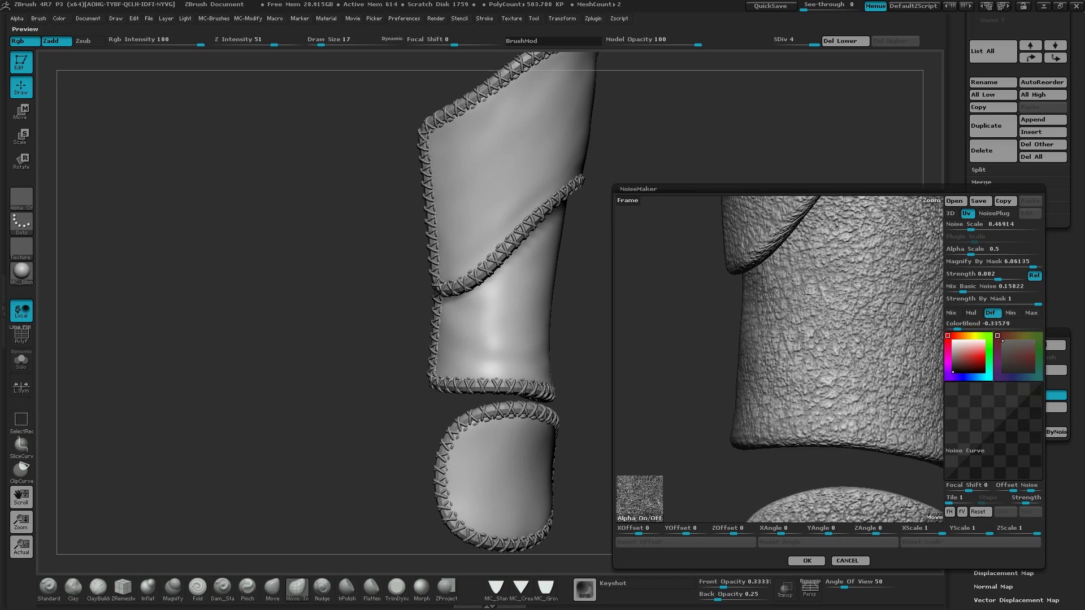
mouse_move(848, 384)
left_mouse_down("alt")
mouse_move(847, 344)
mouse_move(807, 424)
mouse_move(807, 367)
mouse_move(842, 370)
left_mouse_up("alt")
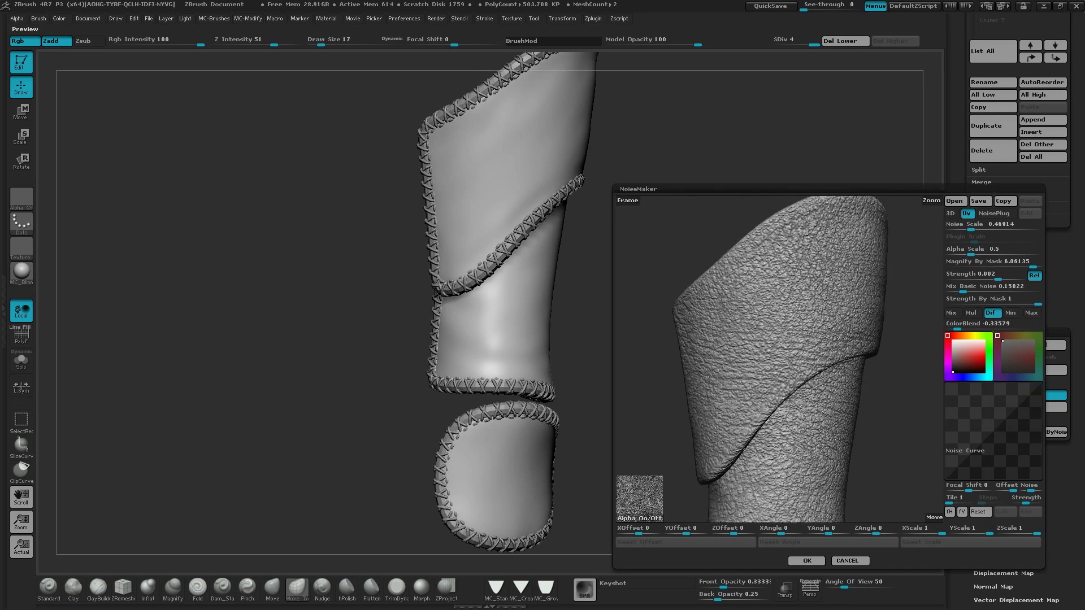
left_click_drag(785, 440, 819, 396, "alt")
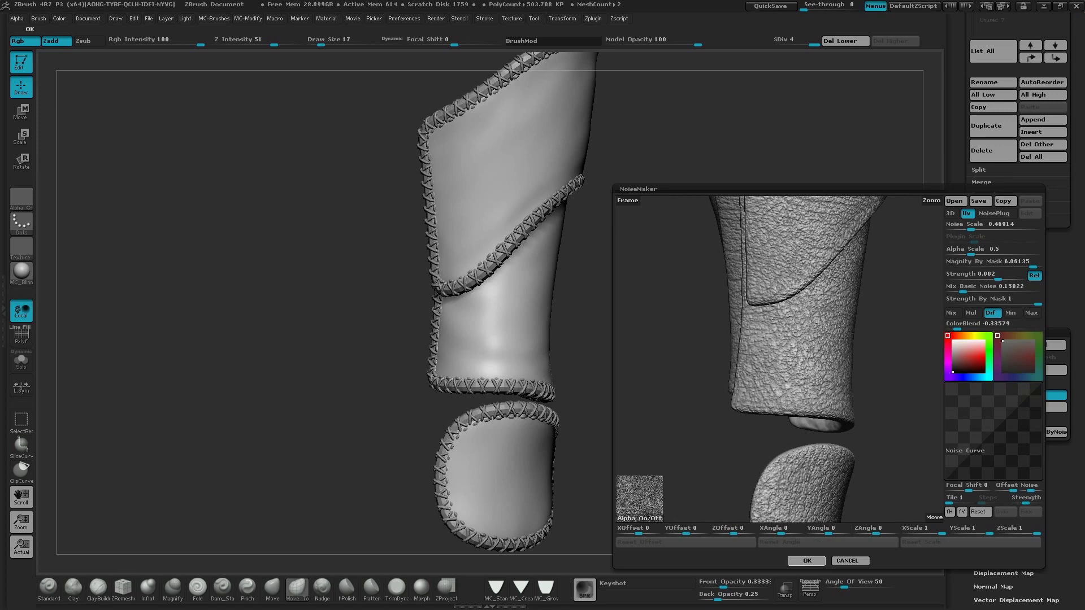
- Accept the NoiseMaker settings and inspect the leather grain on the stitched armor up close and from several angles
left_click(807, 561)
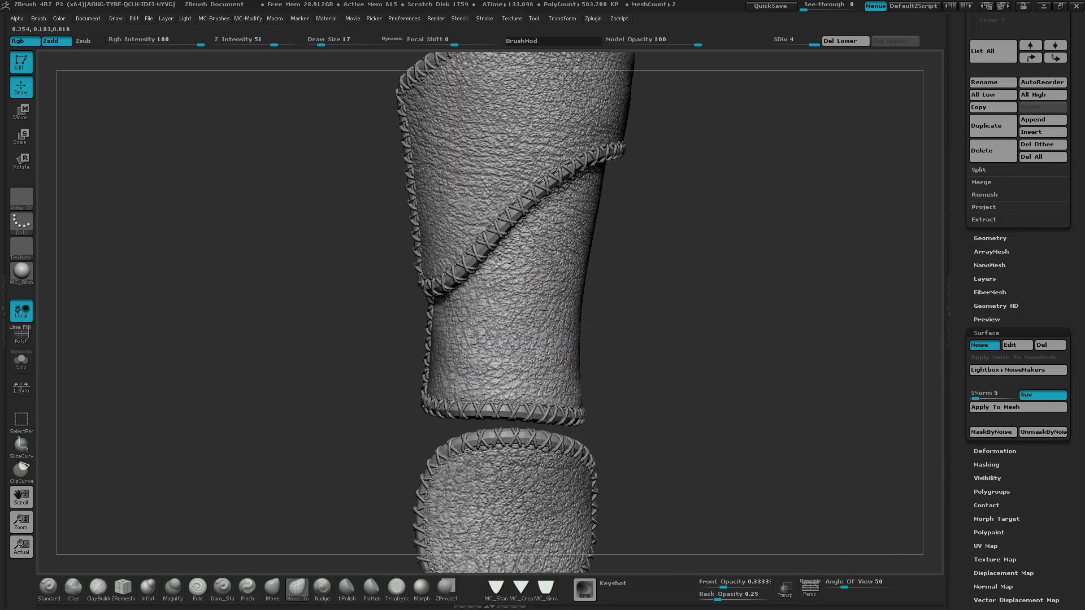
right_click_drag(507, 291, 610, 339)
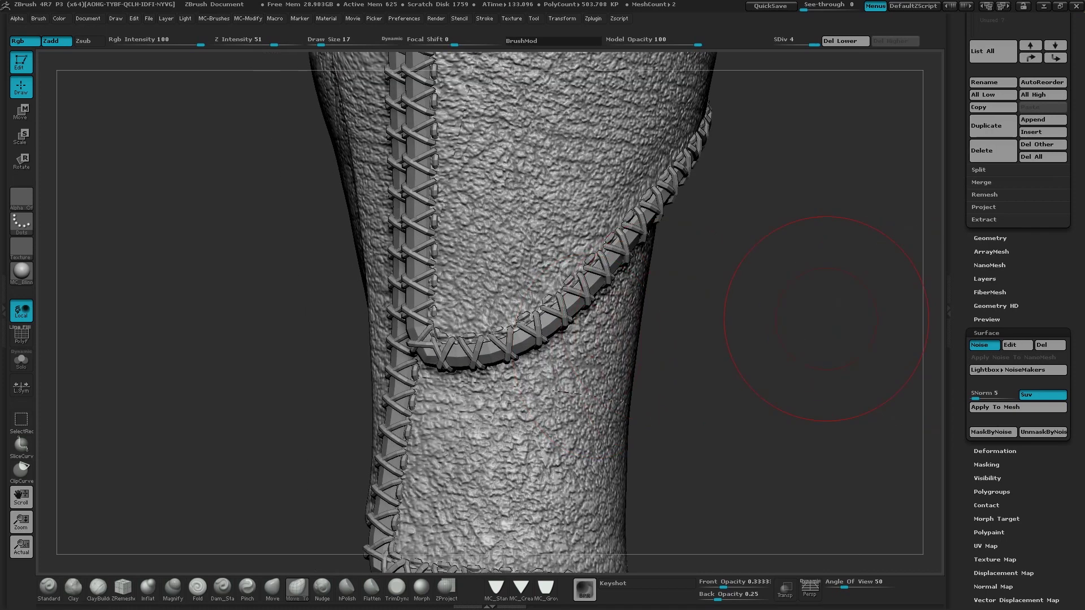
mouse_move(826, 319)
left_mouse_down()
mouse_move(714, 303)
mouse_move(635, 326)
left_mouse_up()
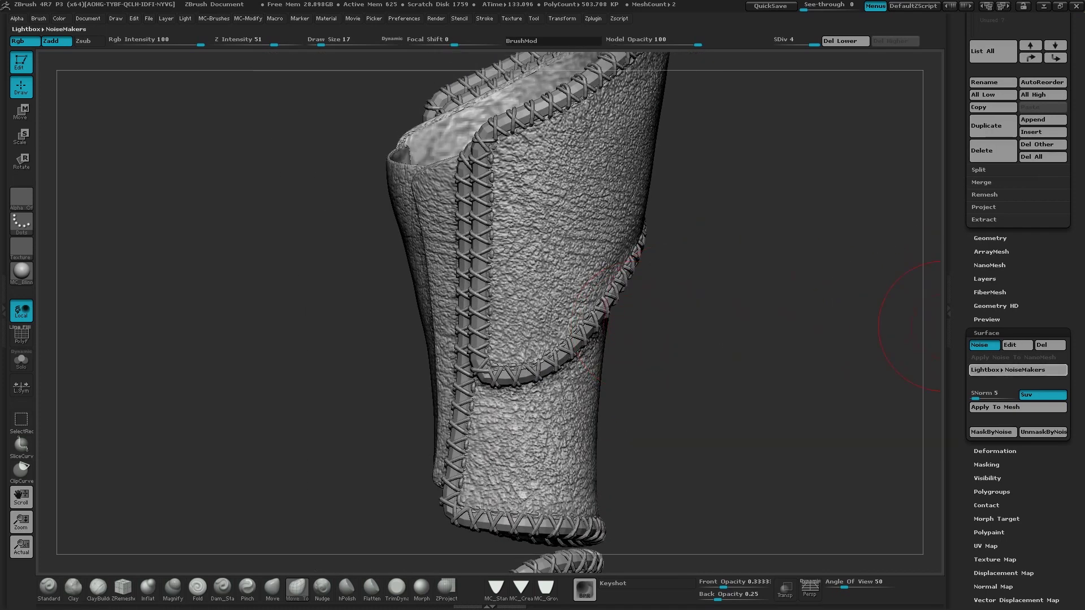
left_click(984, 346)
left_click(984, 346)
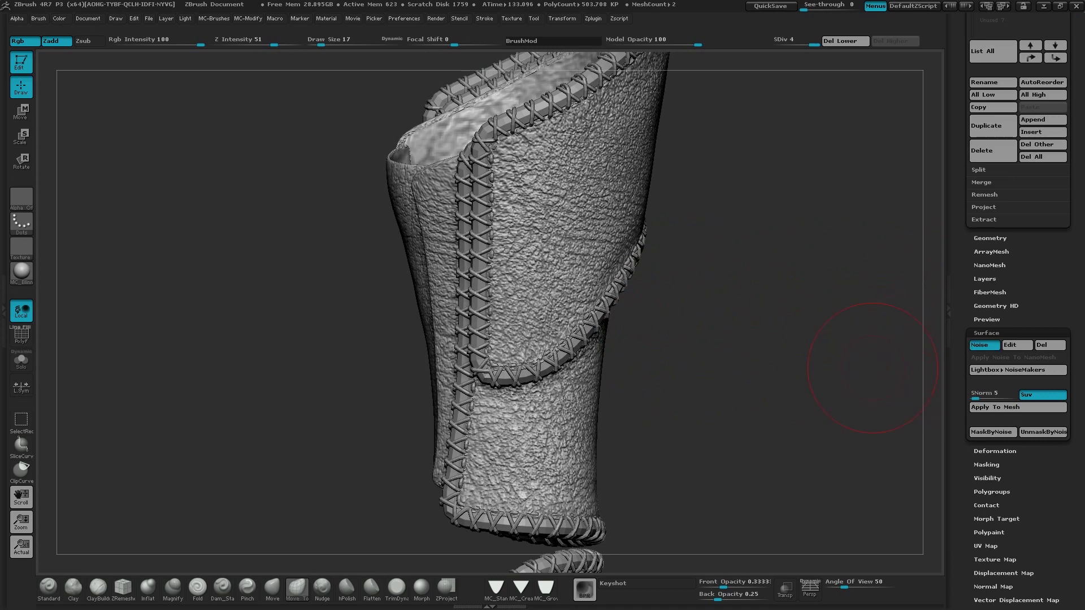
left_click_drag(911, 332, 913, 346)
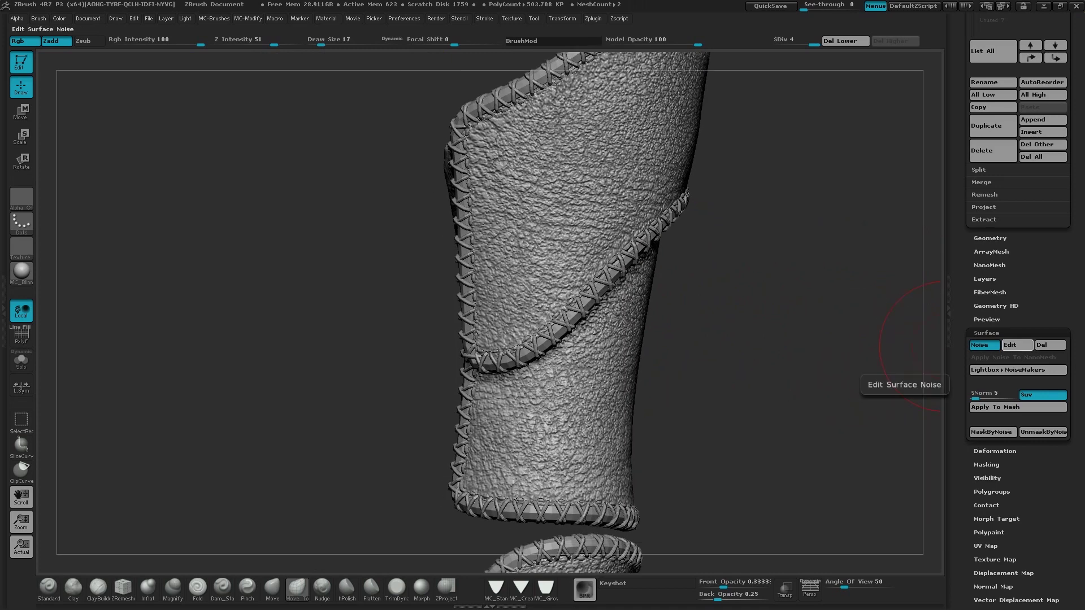
left_click(1010, 345)
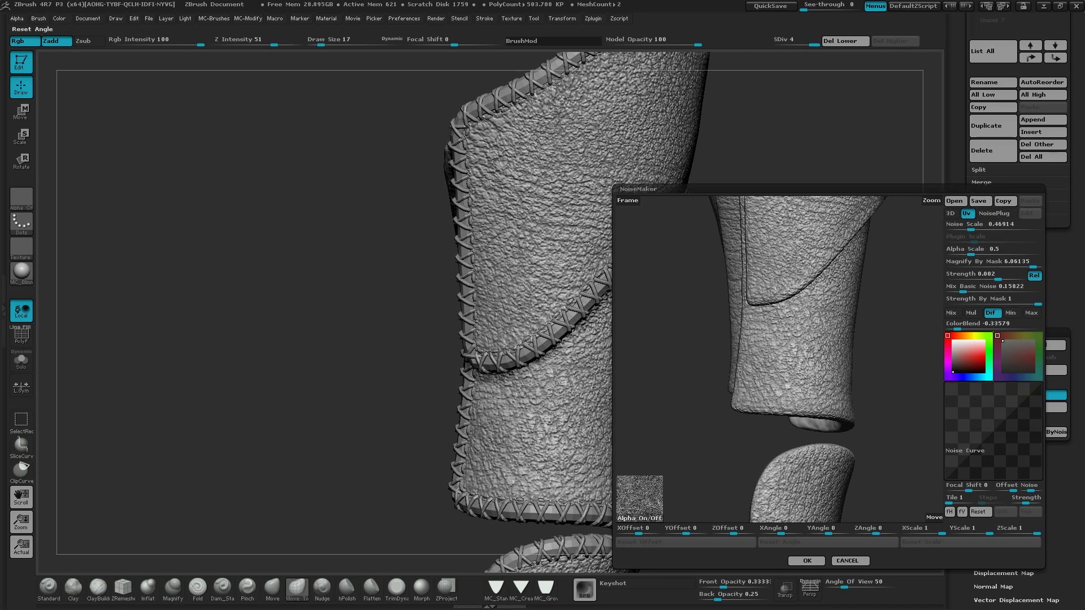
left_click(848, 560)
left_click_drag(787, 316, 766, 340, "alt")
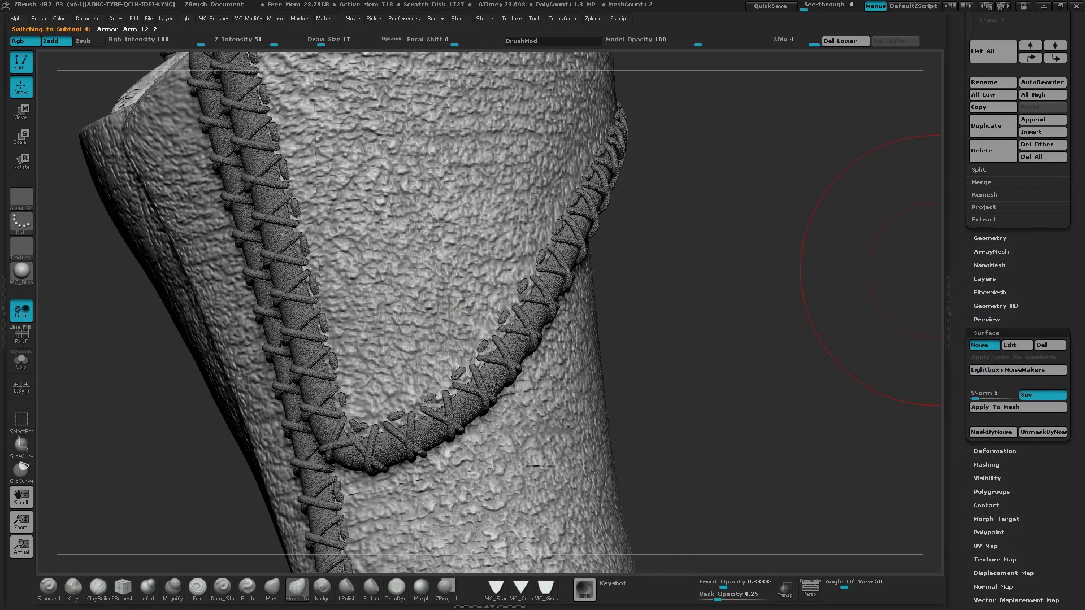
- Turn off the surface noise on both the armor panels and the stitched trim, and make the armor panels active again
left_click(982, 345)
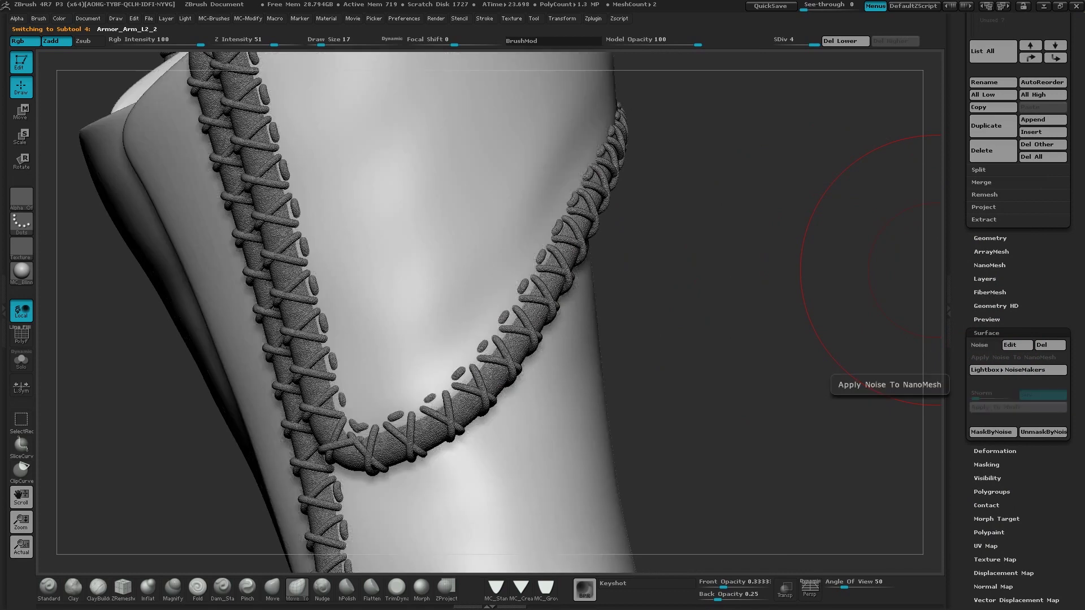
left_click_drag(751, 299, 622, 285)
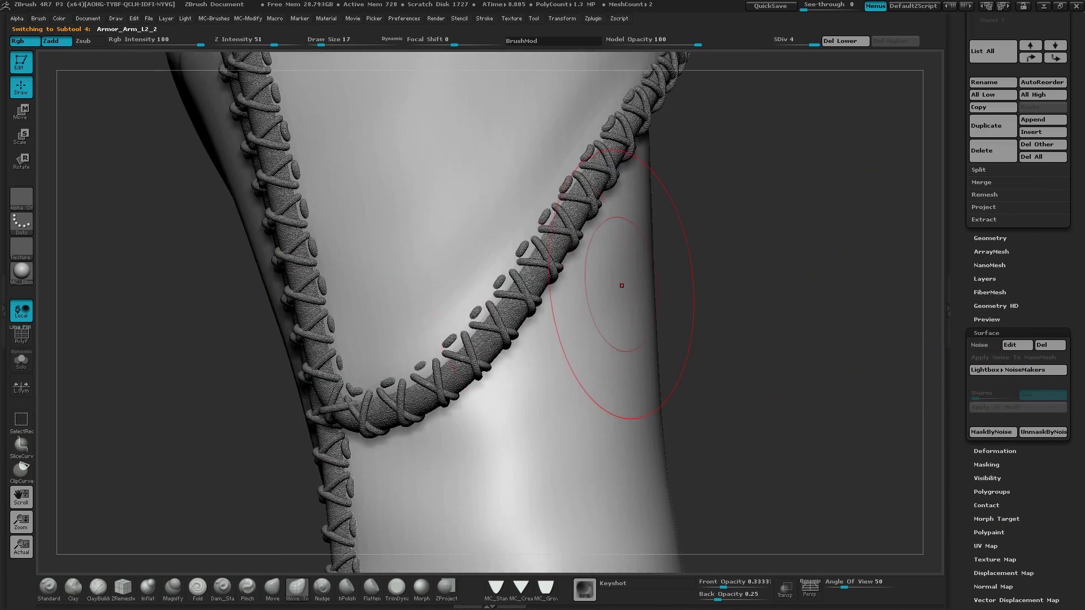
left_click(530, 295, "alt")
left_click(984, 346)
left_click(494, 257, "alt")
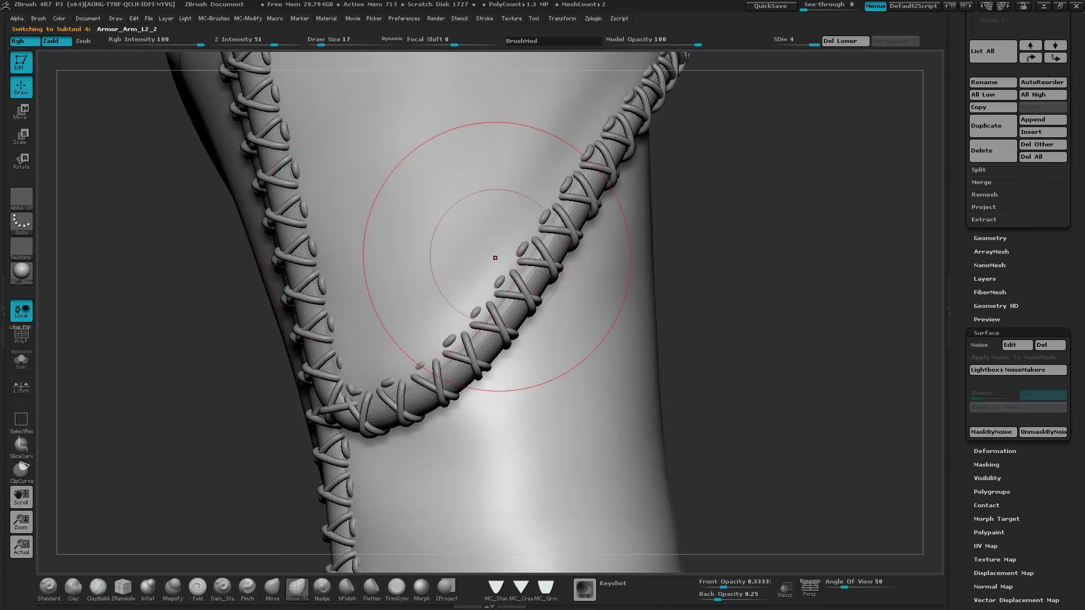
- Try to reshape the armor surface beside the stitches using the Move Topological brush at Draw Size 101
right_click_drag(494, 268, 488, 259)
key("s")
left_click_drag(489, 259, 486, 262)
left_click(499, 280)
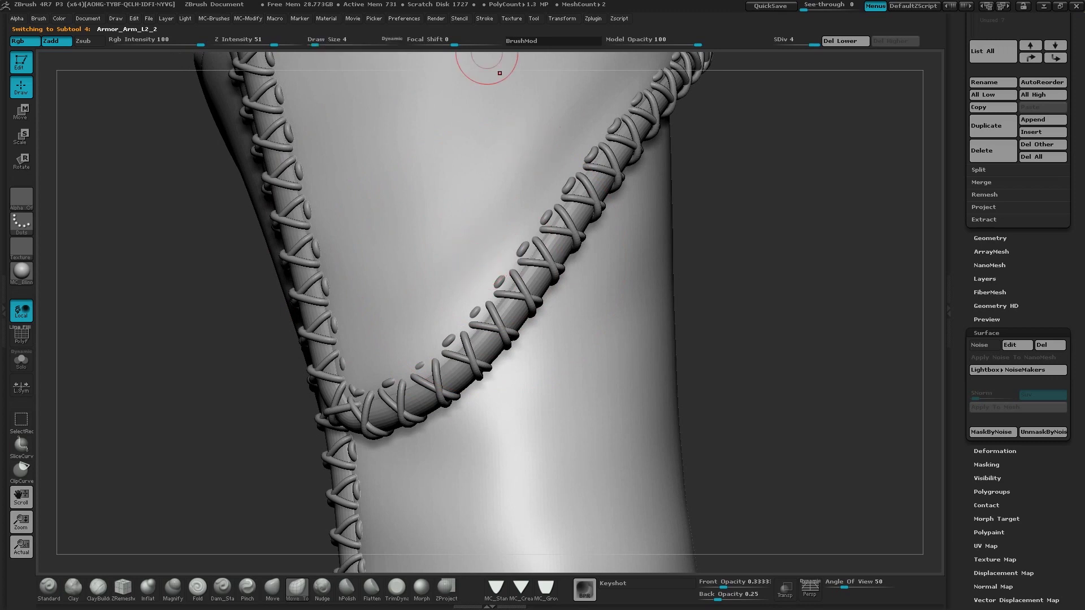
left_click(392, 44)
key("b")
key("m")
key("t")
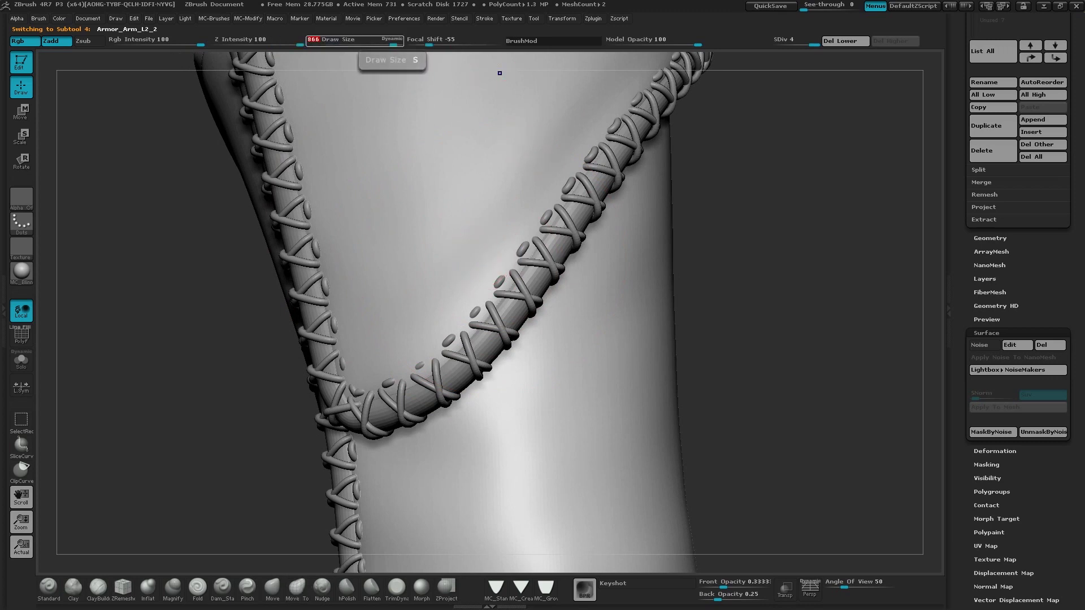
key("s")
left_click_drag(443, 198, 387, 202)
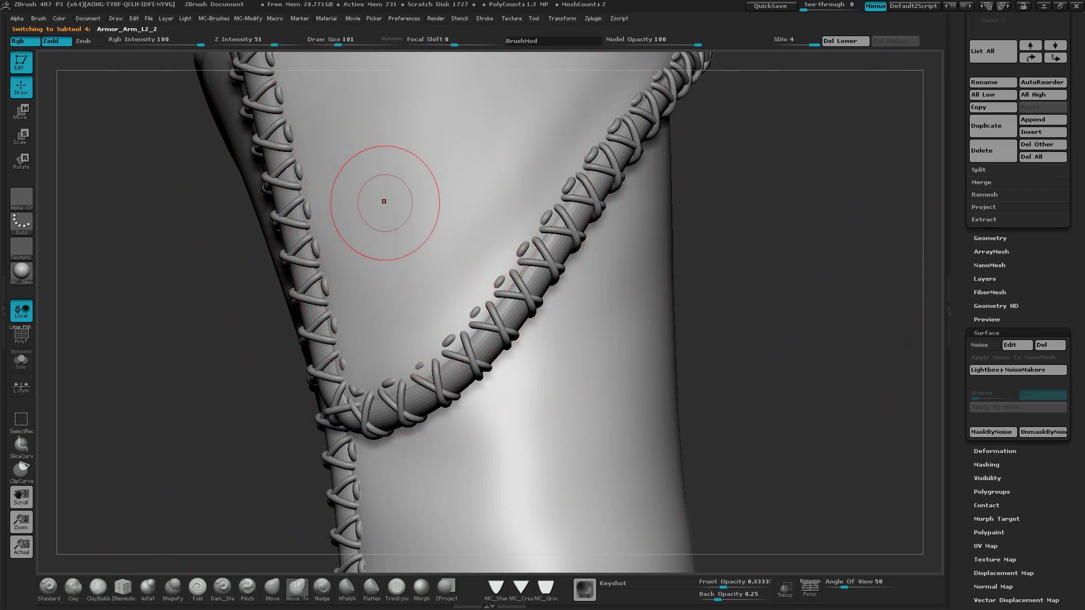
right_click_drag(447, 212, 467, 226)
mouse_move(491, 293)
left_mouse_down()
mouse_move(448, 269)
mouse_move(468, 269)
left_mouse_up()
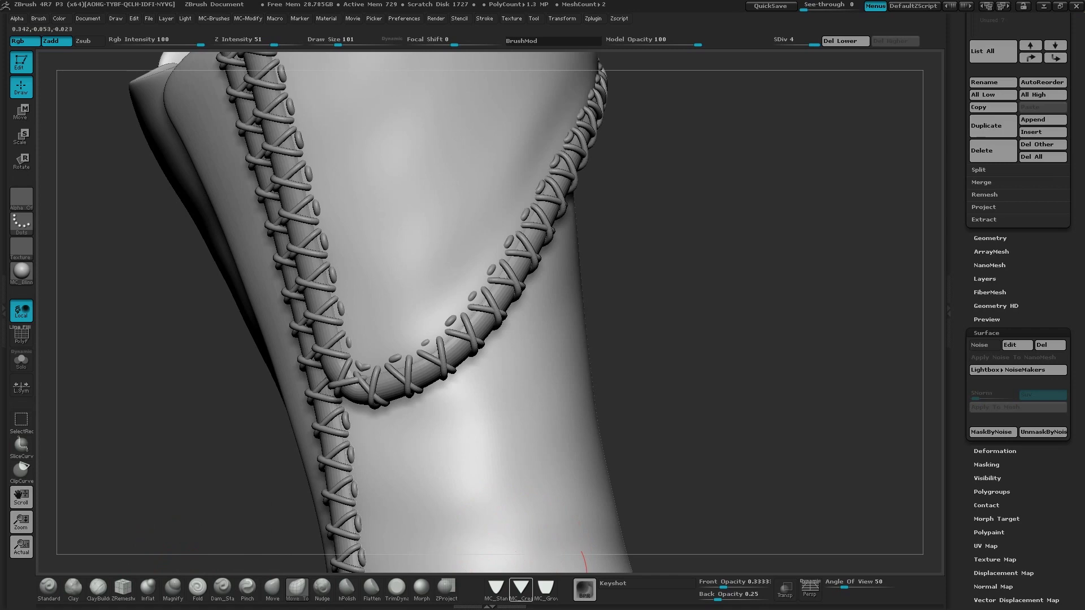
- Carve a groove into the armor along the curved stitched trim using the MC_Standard brush in Zsub mode at Draw Size 37
mouse_move(496, 587)
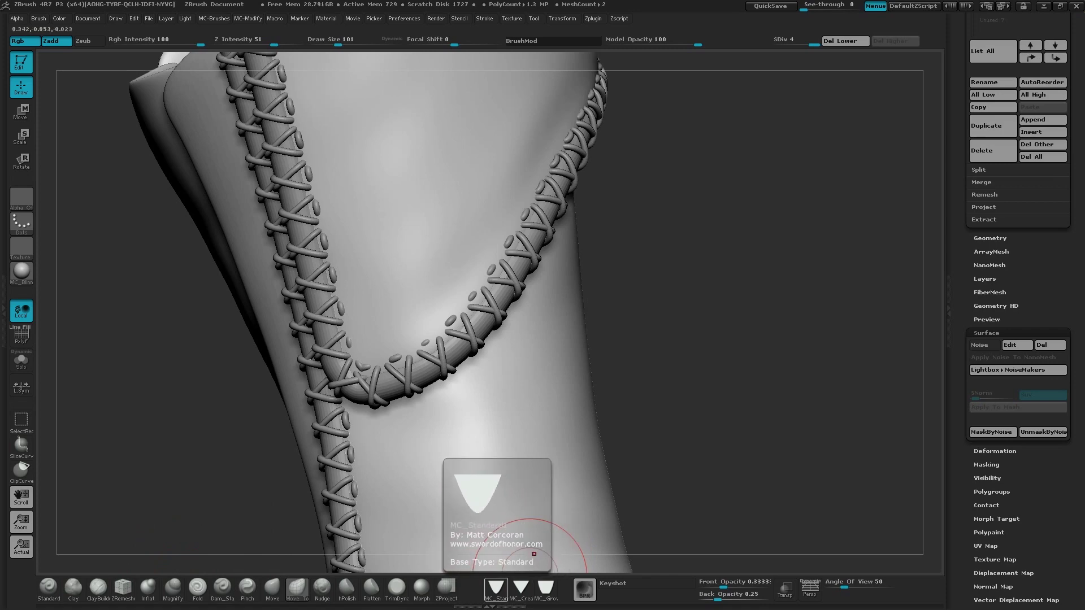
left_click(497, 588)
mouse_move(557, 431)
right_mouse_down()
mouse_move(484, 291)
mouse_move(460, 315)
mouse_move(458, 353)
mouse_move(452, 296)
right_mouse_up()
key("s")
mouse_move(438, 244)
left_mouse_down()
mouse_move(460, 227)
mouse_move(443, 255)
mouse_move(436, 239)
left_mouse_up()
key("ctrl+z")
key("s")
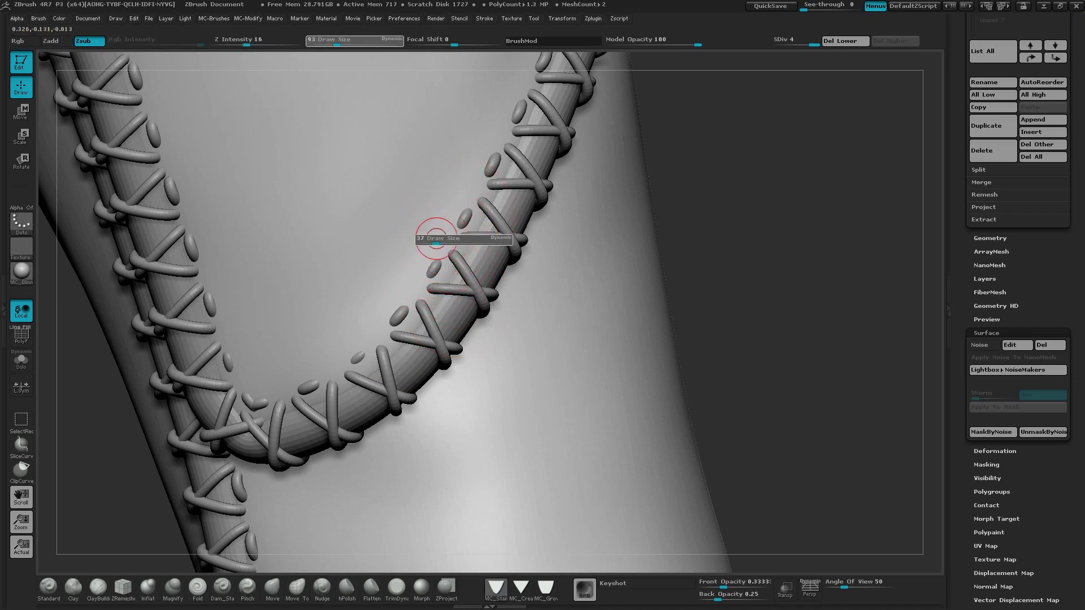
left_click_drag(425, 287, 331, 368)
right_click_drag(332, 368, 373, 357)
left_click_drag(271, 195, 325, 359)
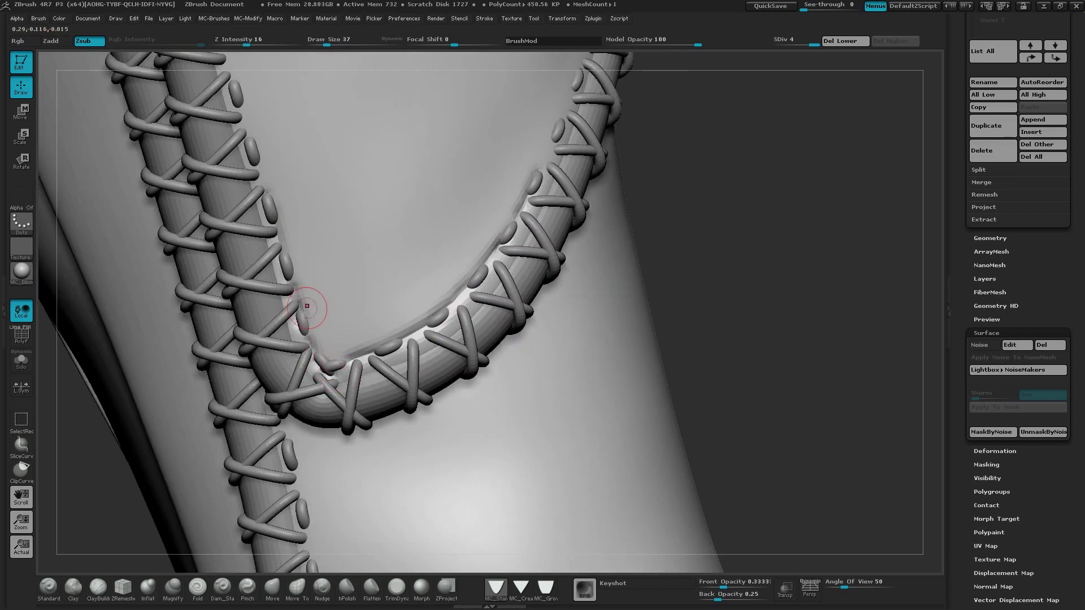
- Extend the carved groove down the long straight trim so the stitch ends sit in the recess
right_click_drag(306, 306, 267, 233)
key("space")
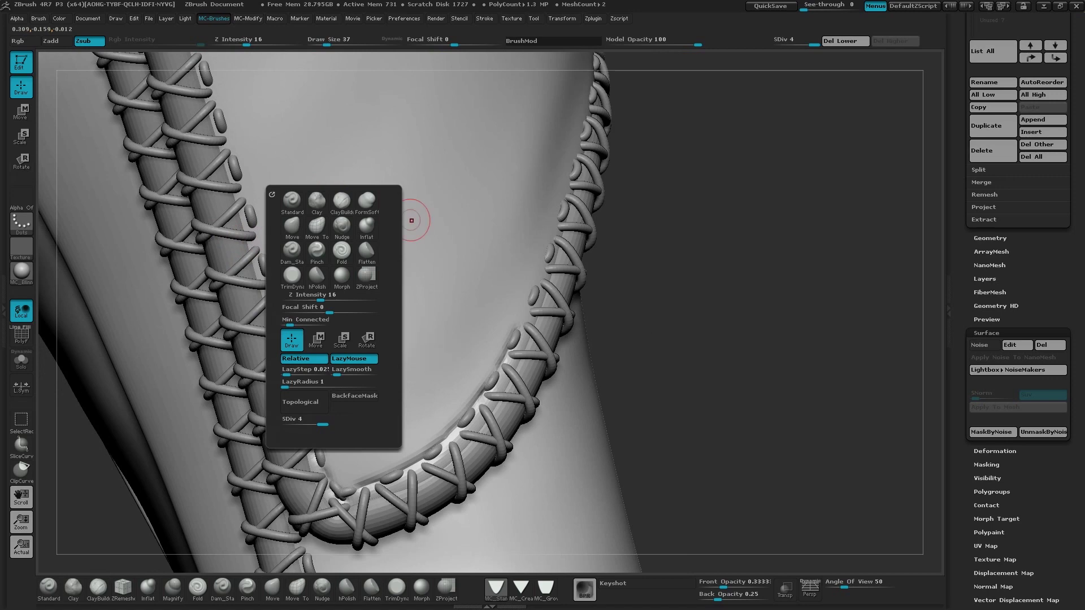
mouse_move(411, 218)
right_mouse_down()
mouse_move(290, 218)
mouse_move(225, 141)
right_mouse_up()
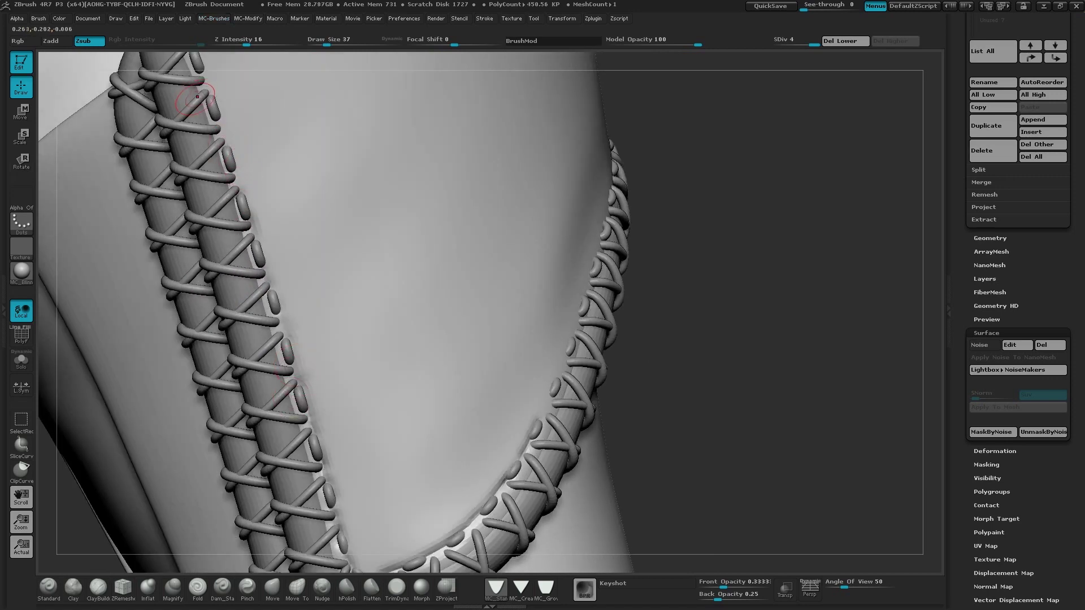
right_click_drag(243, 250, 223, 107, "alt")
left_click_drag(238, 134, 294, 322)
right_click_drag(295, 322, 280, 284)
left_click_drag(297, 379, 312, 418)
right_click_drag(312, 418, 319, 434)
- Deepen the groove around the lower corner and up the curved trim to expose the buried stitch ends
mouse_move(320, 435)
left_mouse_down()
mouse_move(425, 400)
mouse_move(446, 381)
left_mouse_up()
right_click_drag(447, 382, 467, 363)
left_click_drag(467, 362, 487, 333)
mouse_move(487, 333)
right_mouse_down()
mouse_move(501, 289)
mouse_move(477, 330)
right_mouse_up()
left_click_drag(503, 226, 437, 368)
mouse_move(438, 367)
right_mouse_down("alt")
mouse_move(433, 441)
mouse_move(466, 325)
right_mouse_up("alt")
left_click_drag(466, 323, 510, 259)
right_click_drag(505, 258, 709, 249)
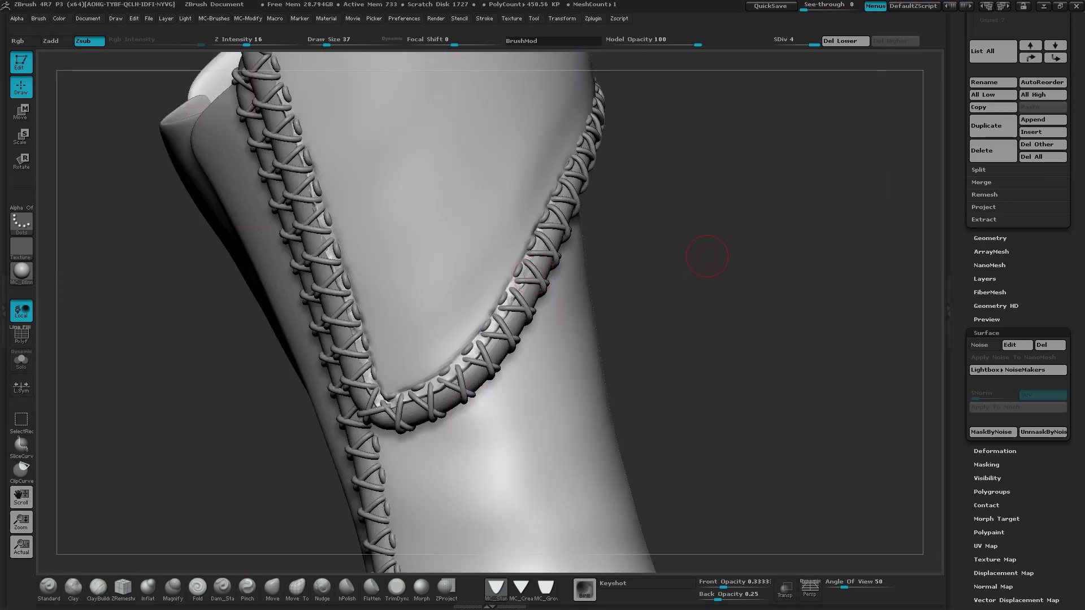
- Turn the armor's surface noise back on, reopen its noise settings, and set the Alpha Scale to 0.4
left_click(981, 345)
mouse_move(464, 277)
right_mouse_down()
mouse_move(516, 252)
mouse_move(464, 286)
mouse_move(447, 277)
right_mouse_up()
left_click(1017, 346)
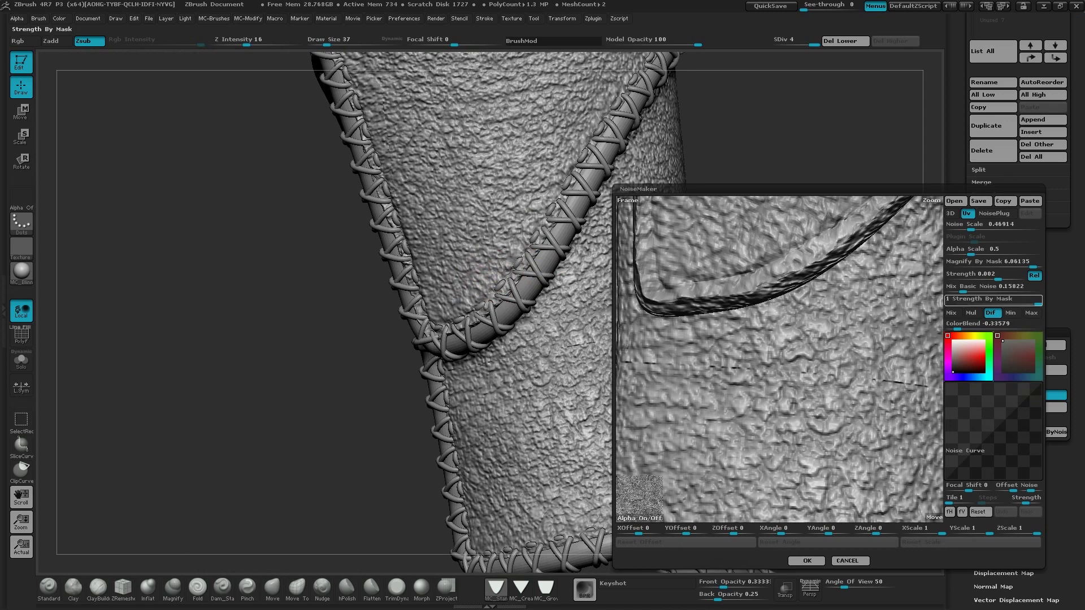
left_click_drag(971, 254, 971, 254)
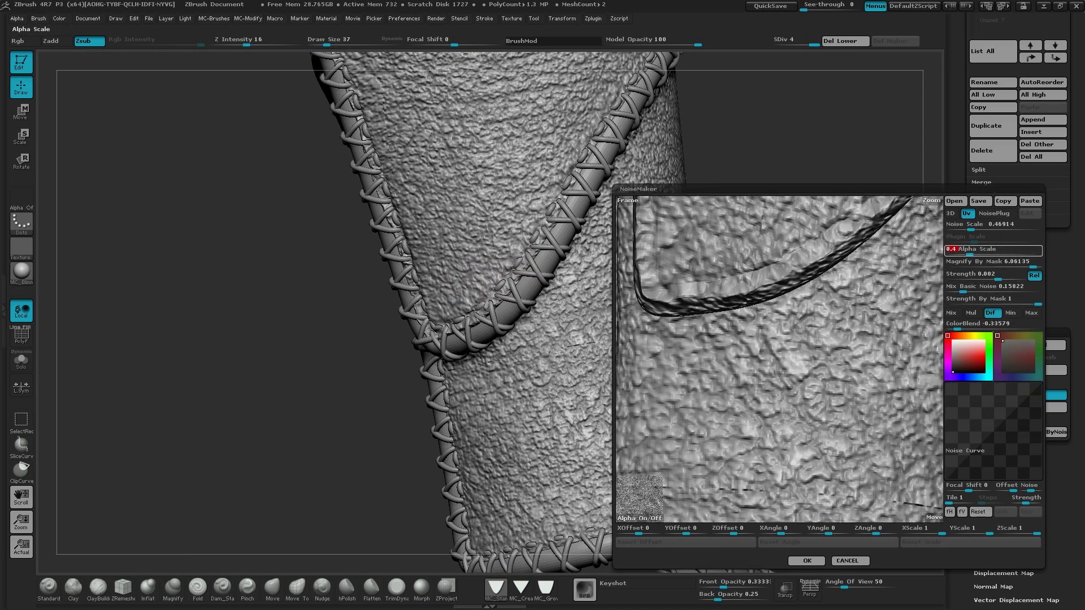
- Accept the noise settings and inspect the finer leather grain and stitched trim from several angles
key("Return")
left_click(807, 561)
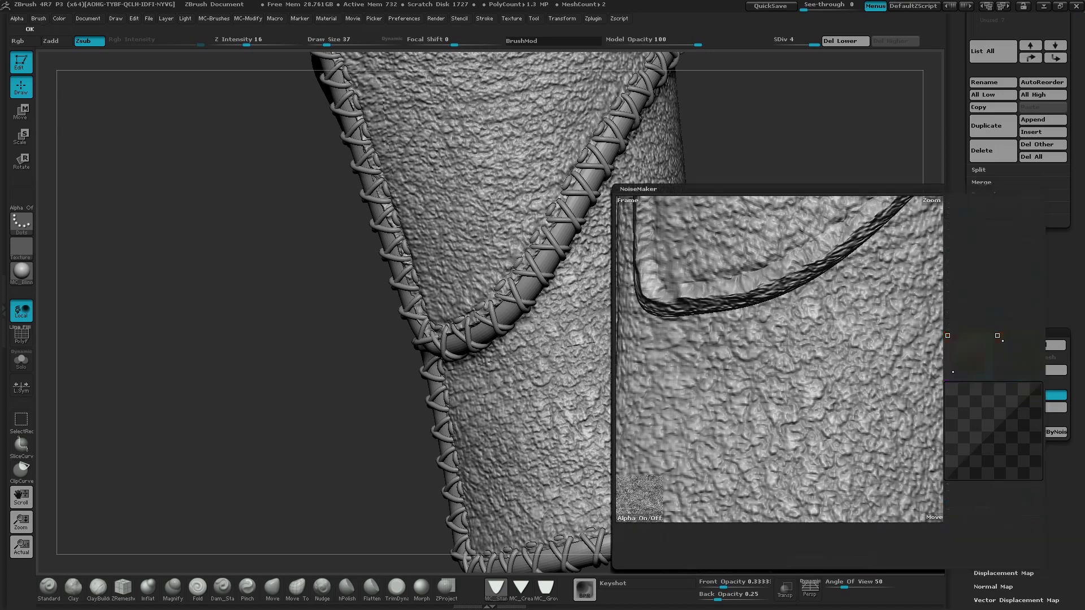
mouse_move(581, 334)
right_mouse_down("ctrl")
mouse_move(588, 317)
mouse_move(541, 328)
mouse_move(539, 282)
mouse_move(622, 288)
mouse_move(577, 282)
mouse_move(574, 328)
right_mouse_up("ctrl")
right_click_drag(678, 243, 681, 274, "ctrl")
right_click_drag(681, 274, 626, 374, "alt")
right_click_drag(626, 374, 628, 401, "ctrl")
right_click_drag(480, 283, 507, 317, "ctrl")
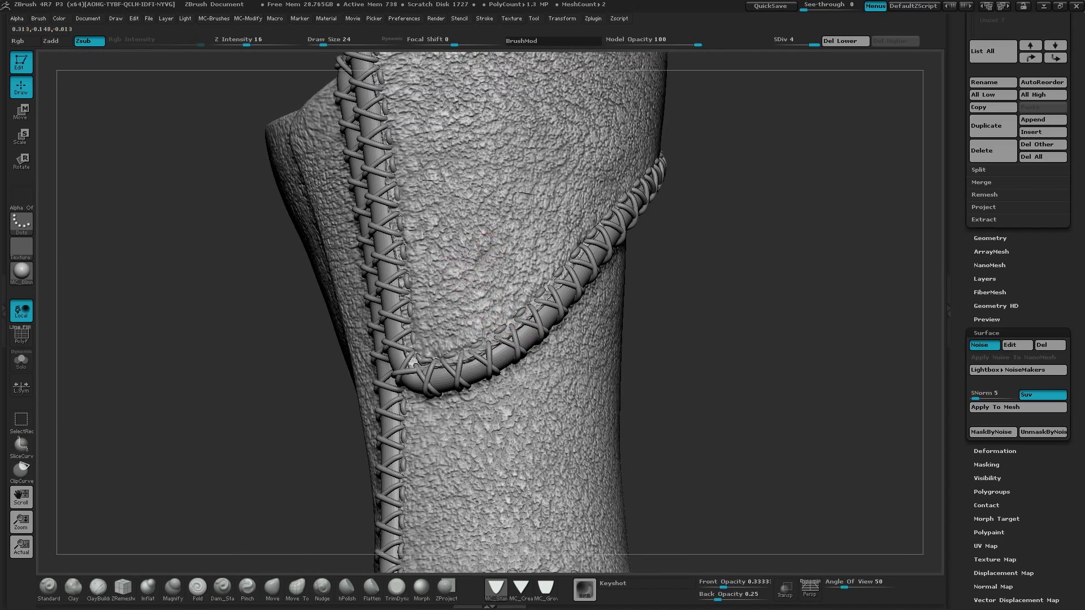
right_click_drag(479, 259, 566, 273)
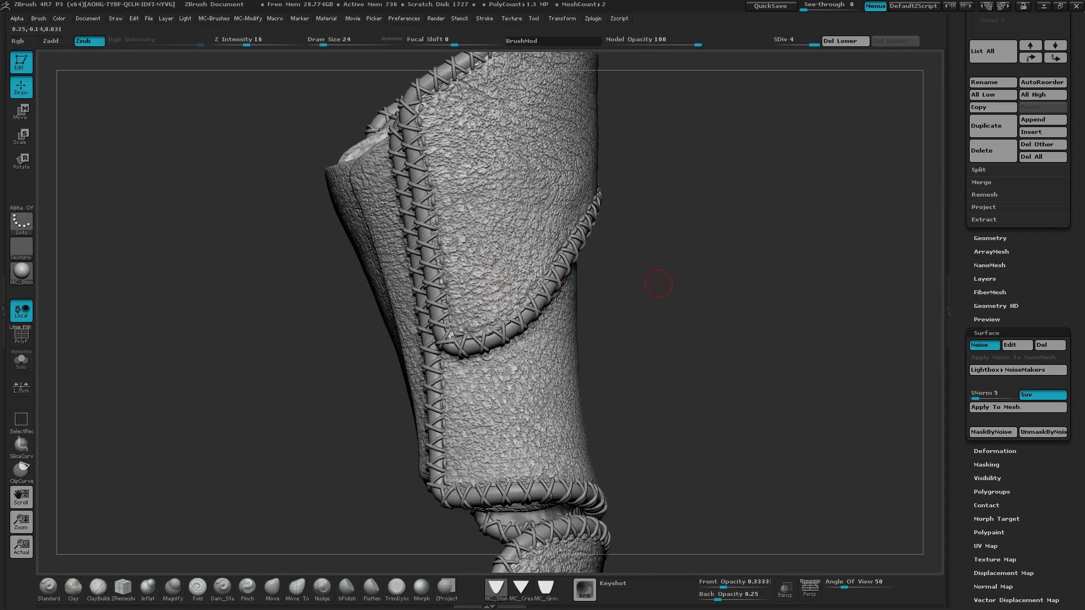
right_click_drag(659, 278, 572, 277)
- Switch the surface noise off and back on to compare the smooth armor with the textured one
left_click(984, 346)
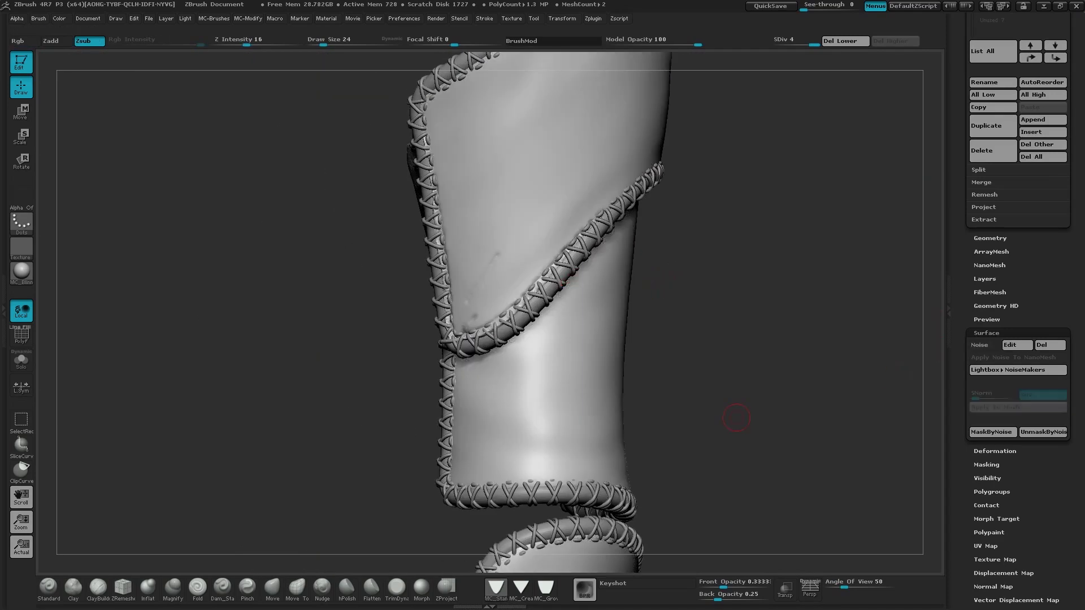
left_click_drag(628, 291, 588, 291)
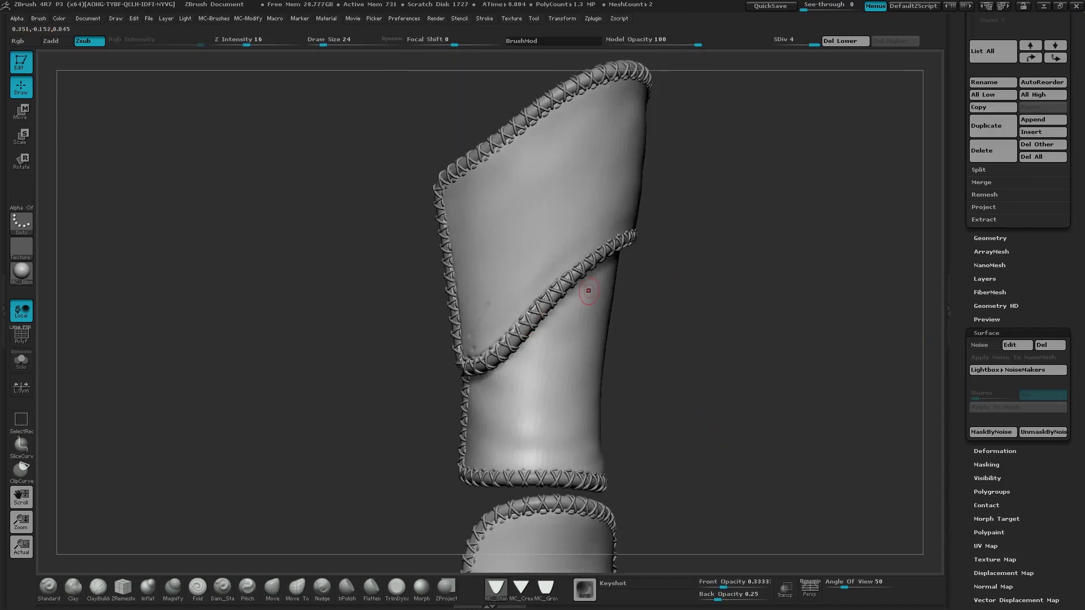
left_click(984, 345)
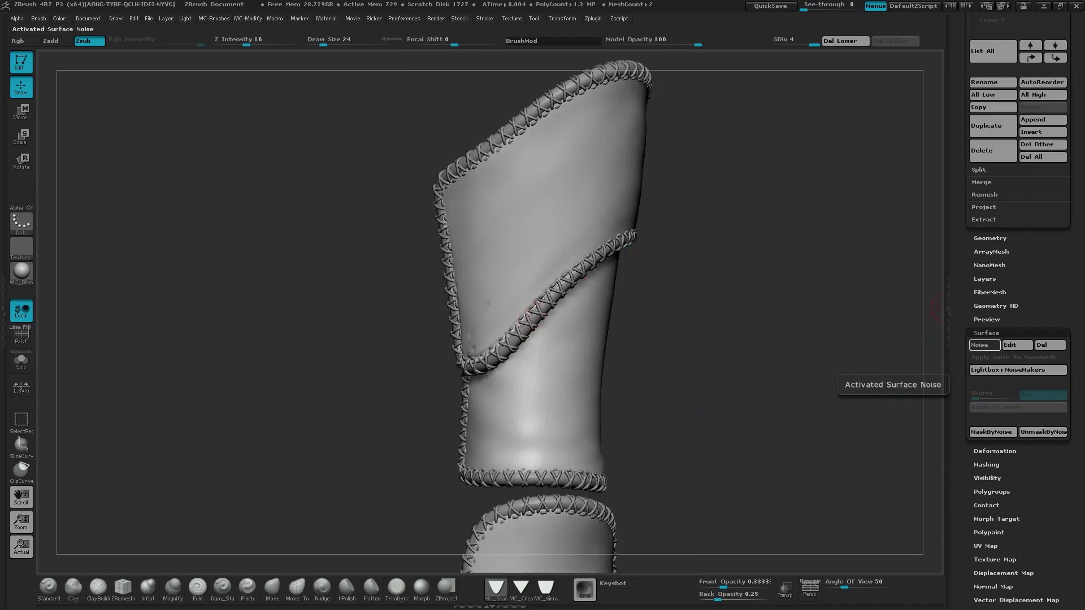
right_click_drag(615, 255, 624, 330, "ctrl")
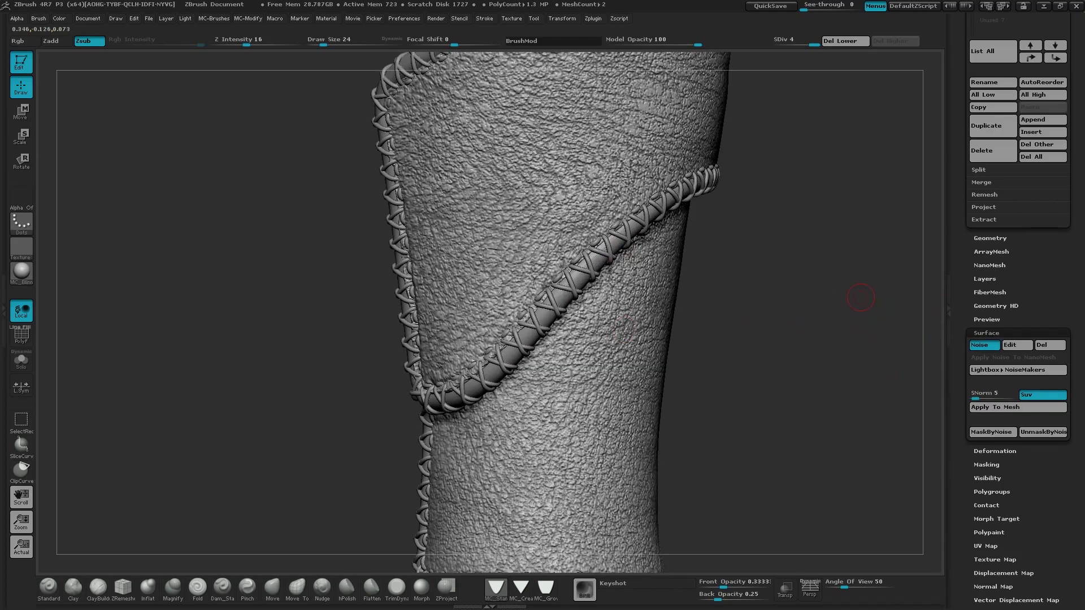
- Try applying the surface noise to the armor mesh at subdivision level 4, inspect it, and undo it
left_click_drag(1017, 419, 1017, 388)
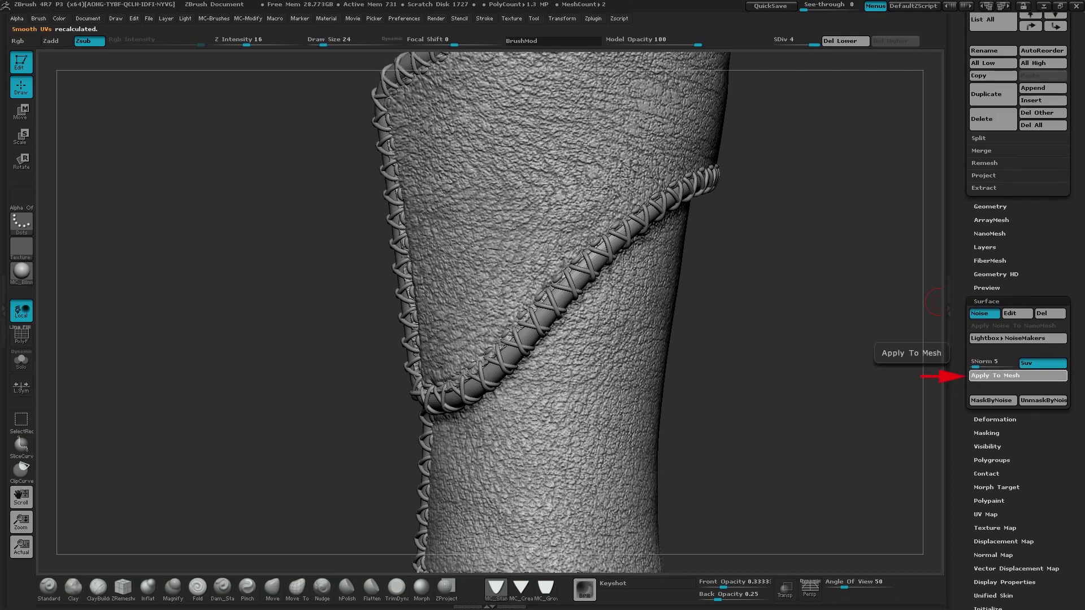
left_click(1014, 376)
right_click_drag(635, 339, 569, 316)
key("ctrl+z")
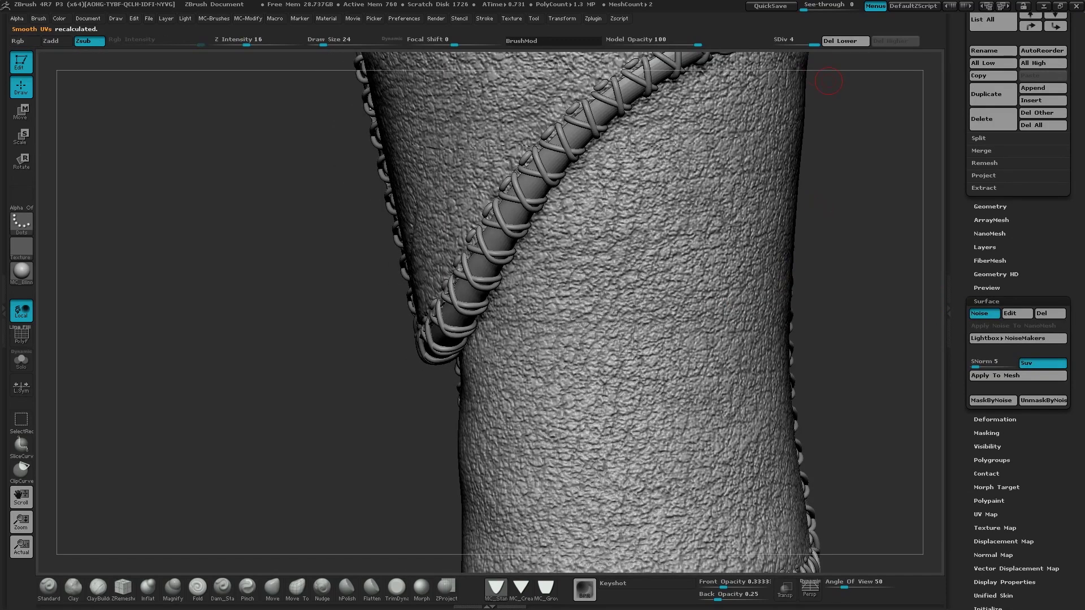
- Turn the surface noise off and subdivide the armor up to subdivision level 6
left_click(984, 313)
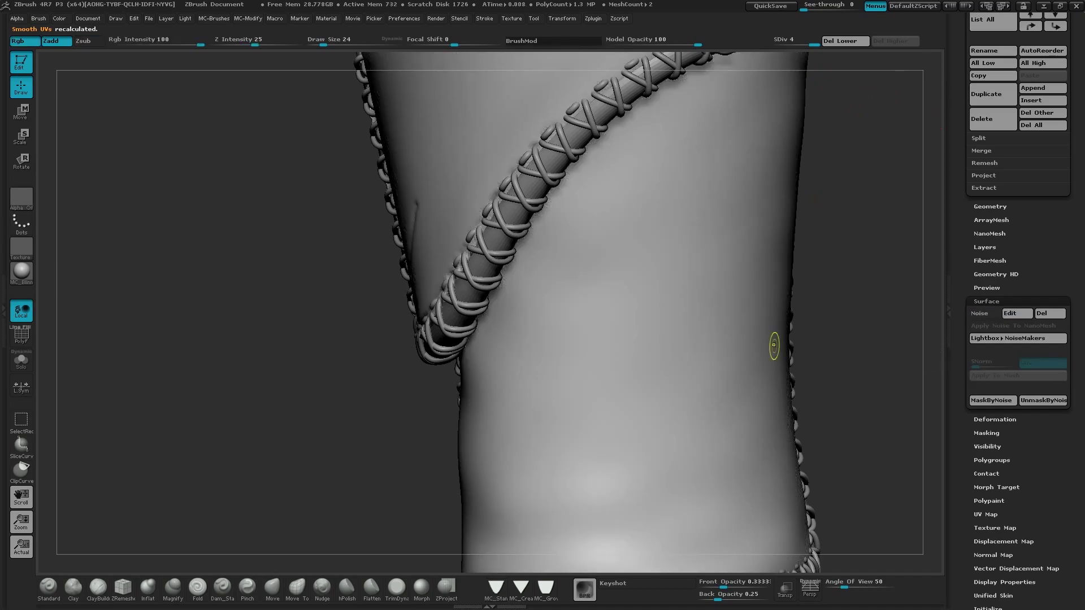
key("ctrl+d")
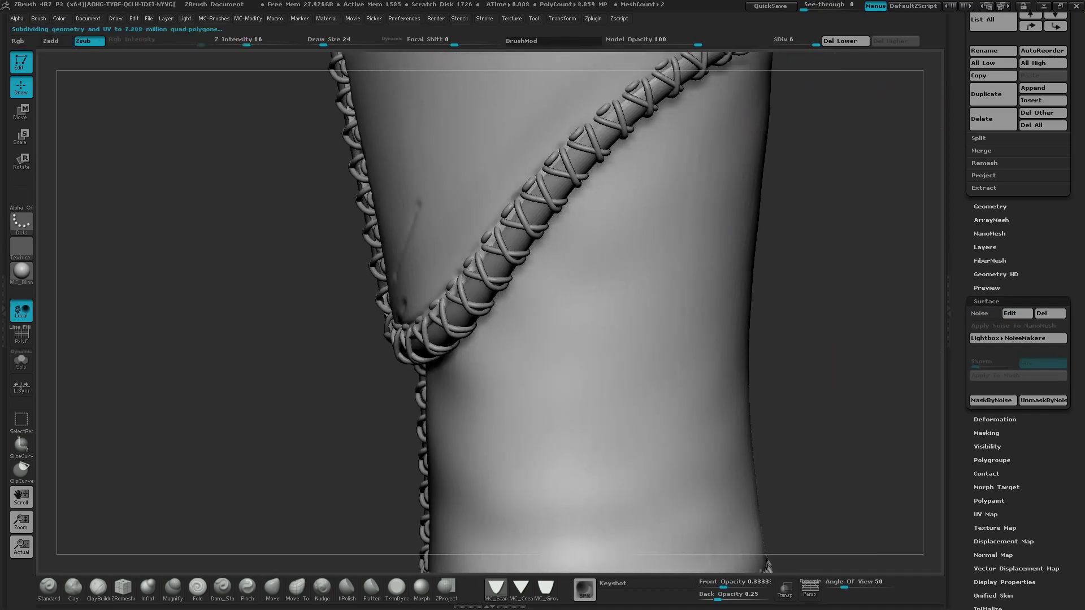
left_click_drag(814, 74, 799, 208)
- Turn the noise back on, apply it to the level 6 mesh, and inspect the baked leather grain
left_click(984, 313)
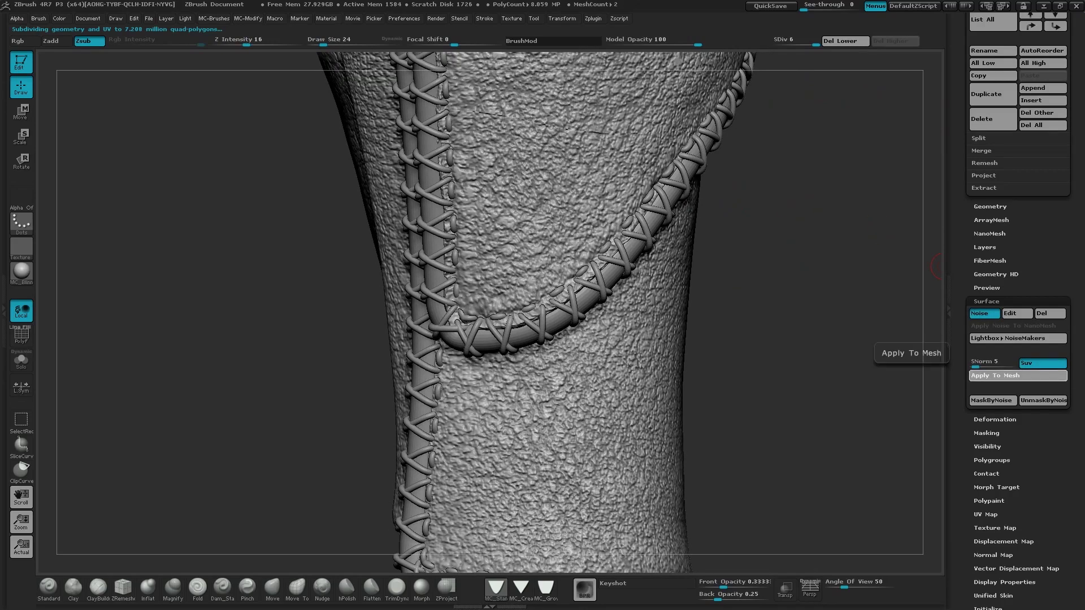
left_click(995, 375)
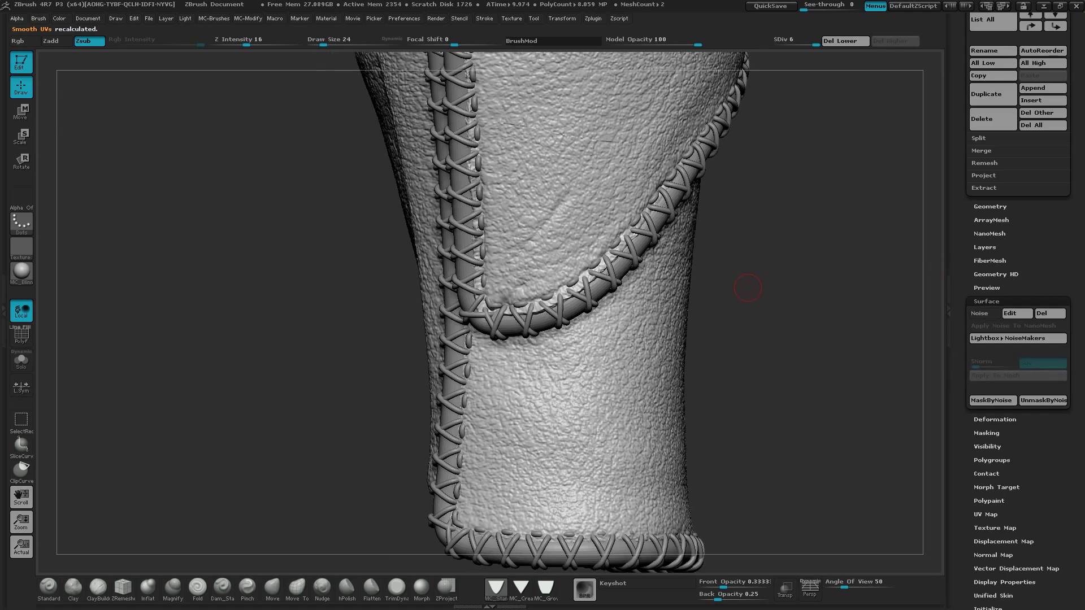
left_click_drag(762, 276, 800, 299)
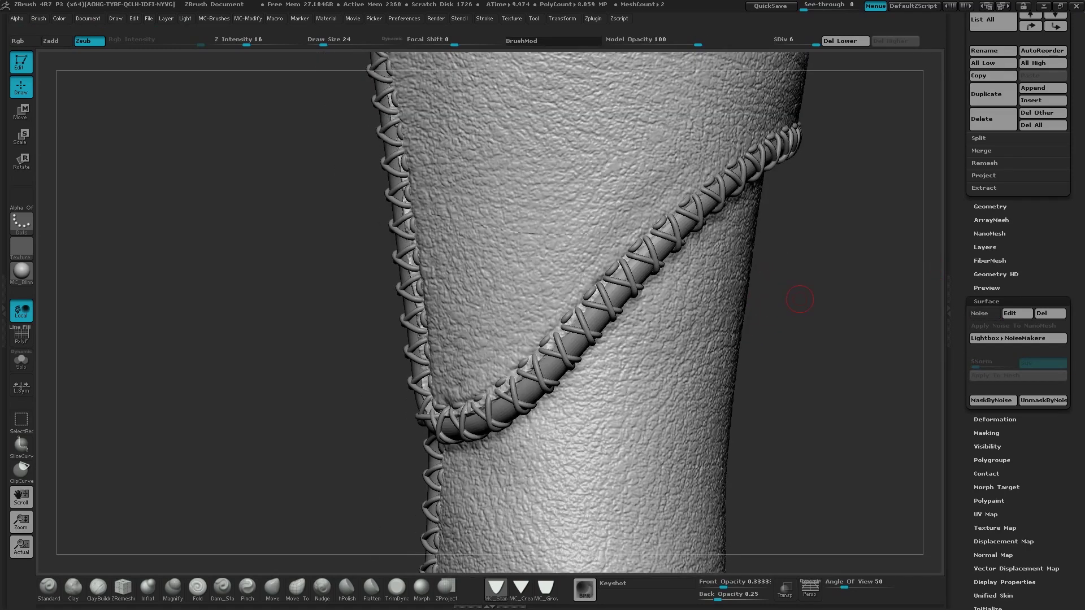
right_click_drag(634, 239, 648, 256, "ctrl")
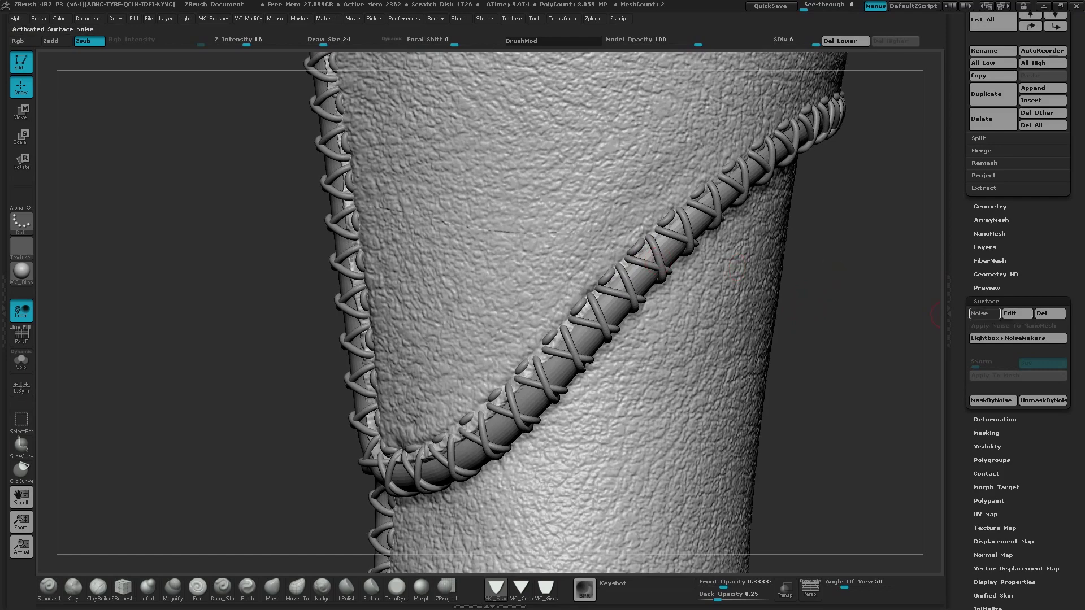
- Reactivate the surface noise and apply it to the armor mesh a second time for a deeper grain
left_click(982, 313)
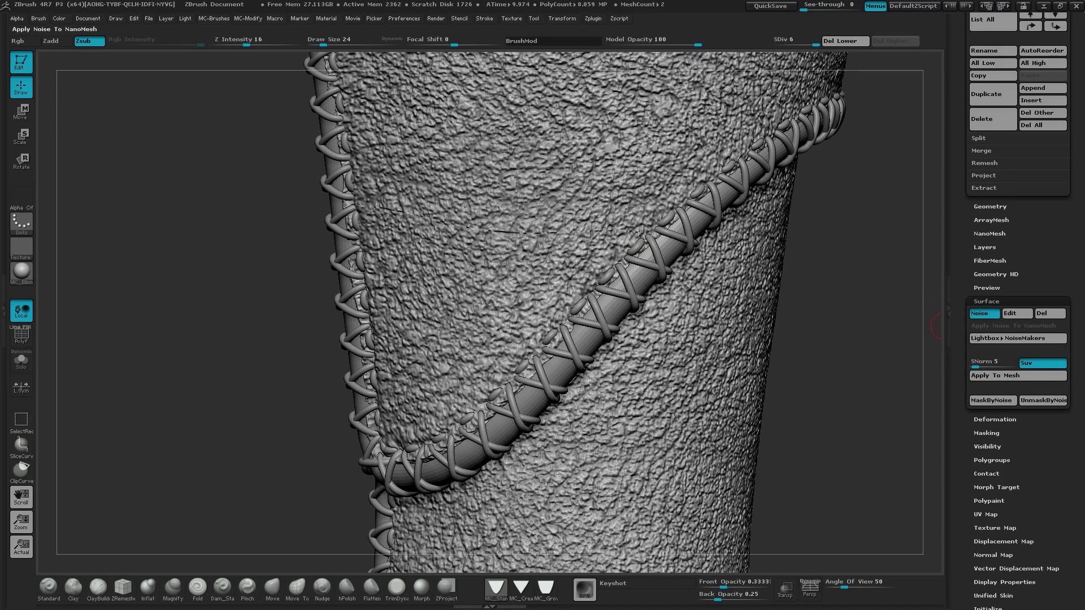
left_click_drag(935, 327, 592, 260)
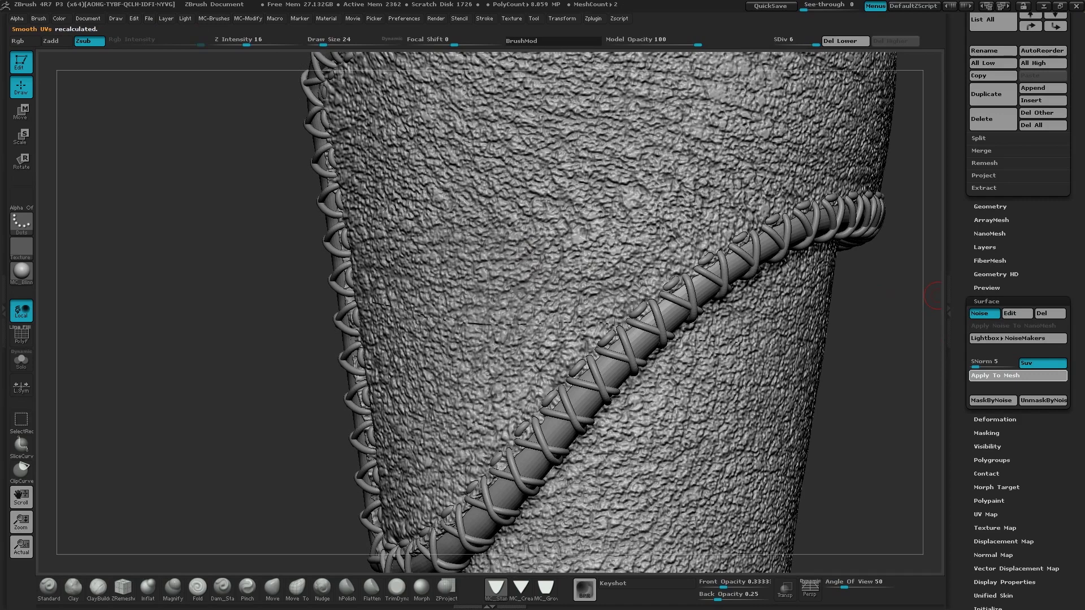
left_click_drag(927, 302, 828, 283, "alt")
left_click_drag(759, 314, 762, 358, "alt")
left_click_drag(387, 308, 434, 363, "alt")
- Carve the textured leather along the straight trim where the stitch ends enter, and check the upper corner
left_click_drag(451, 322, 471, 343)
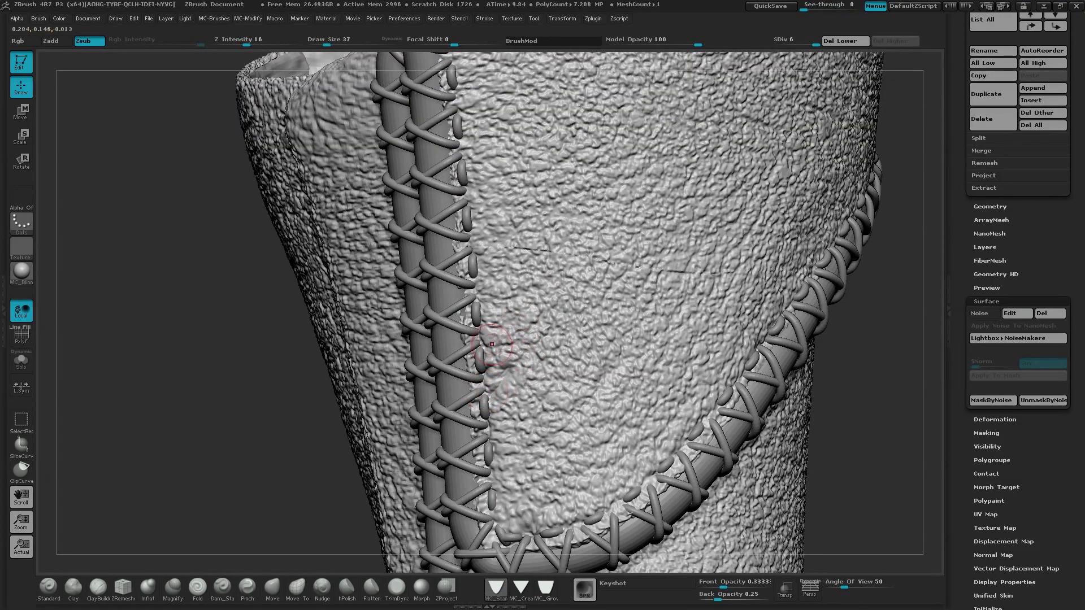
left_click_drag(491, 344, 479, 249)
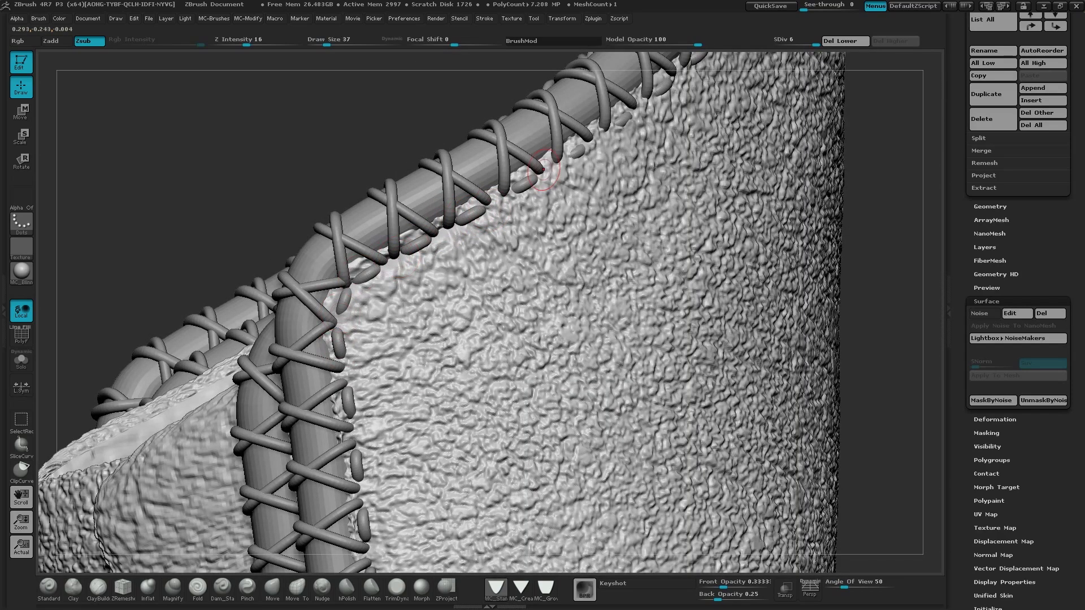
right_click_drag(540, 177, 492, 211)
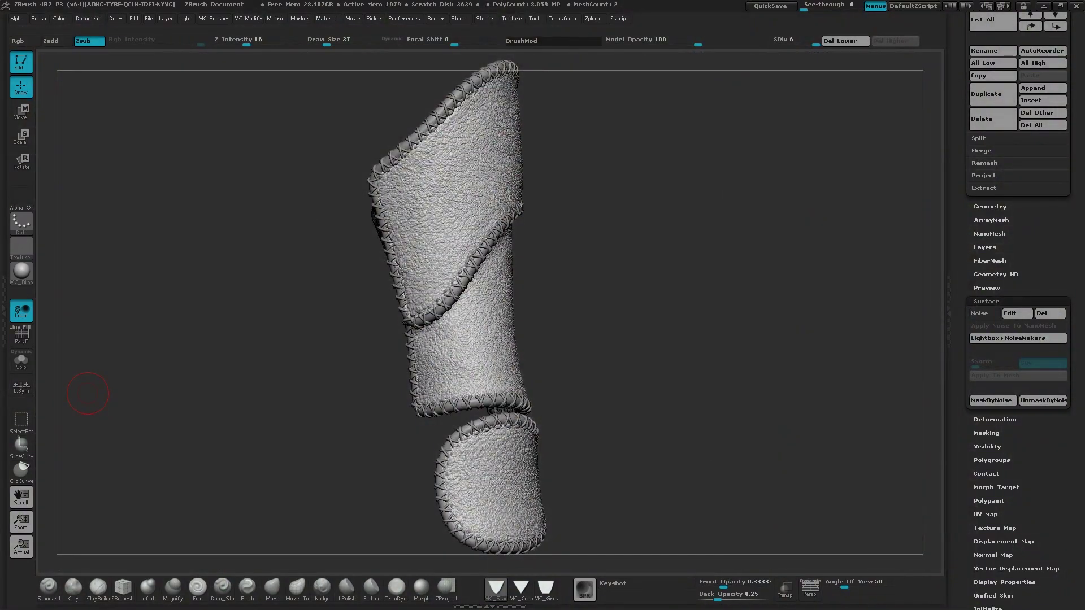
- Review the textured armor pieces and undo the baked noise to return the leather to its smooth surface
right_click_drag(691, 324, 649, 351)
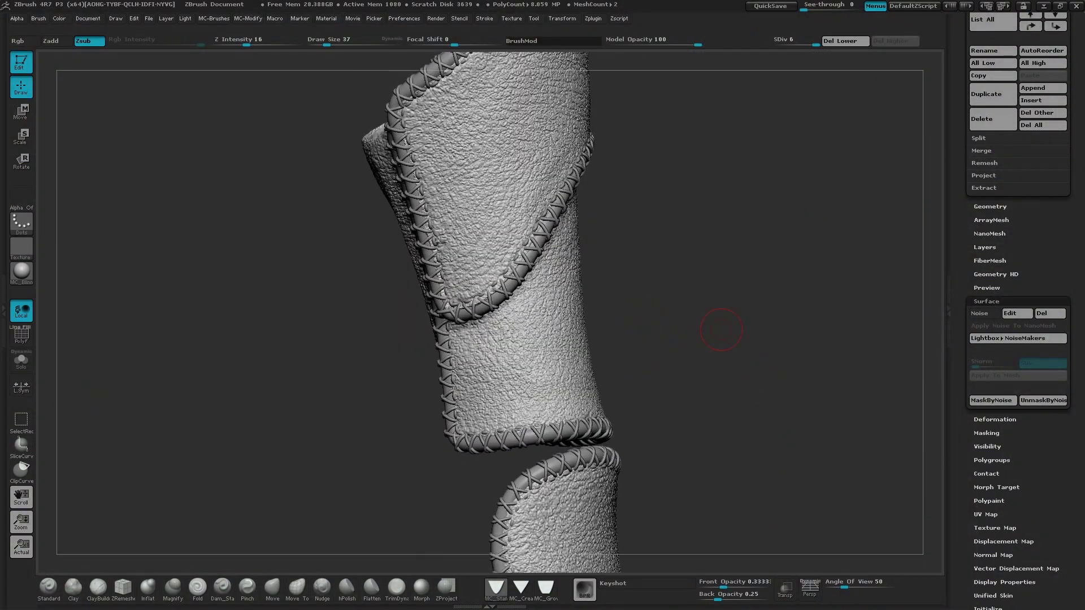
mouse_move(721, 329)
left_mouse_down()
mouse_move(709, 342)
mouse_move(780, 318)
mouse_move(732, 364)
left_mouse_up()
left_click_drag(727, 328, 742, 339)
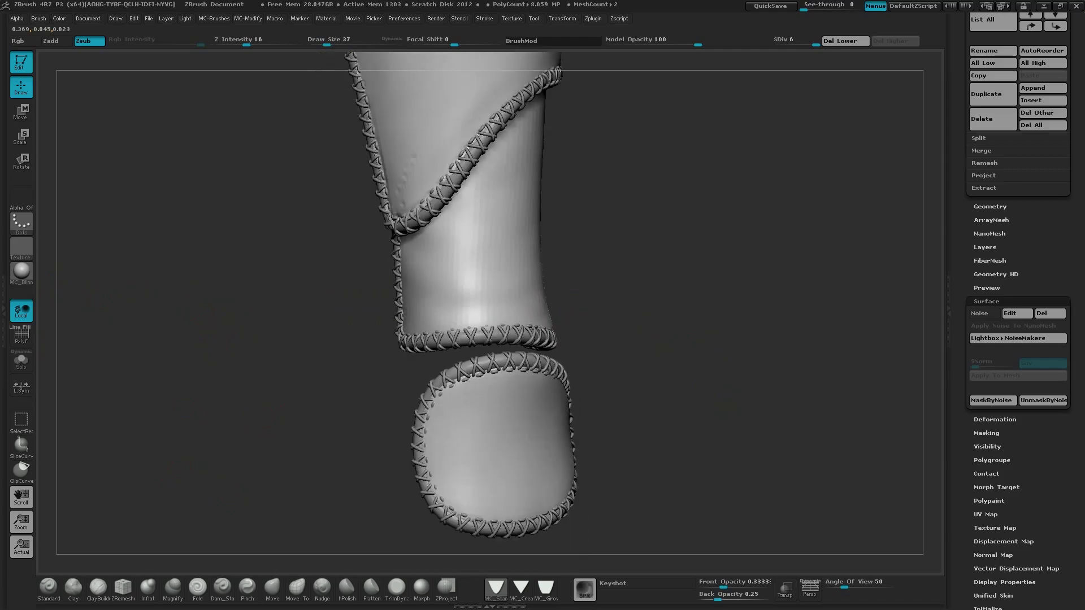
- Select the StitchBasic brush from the sculpting brushes
key("b")
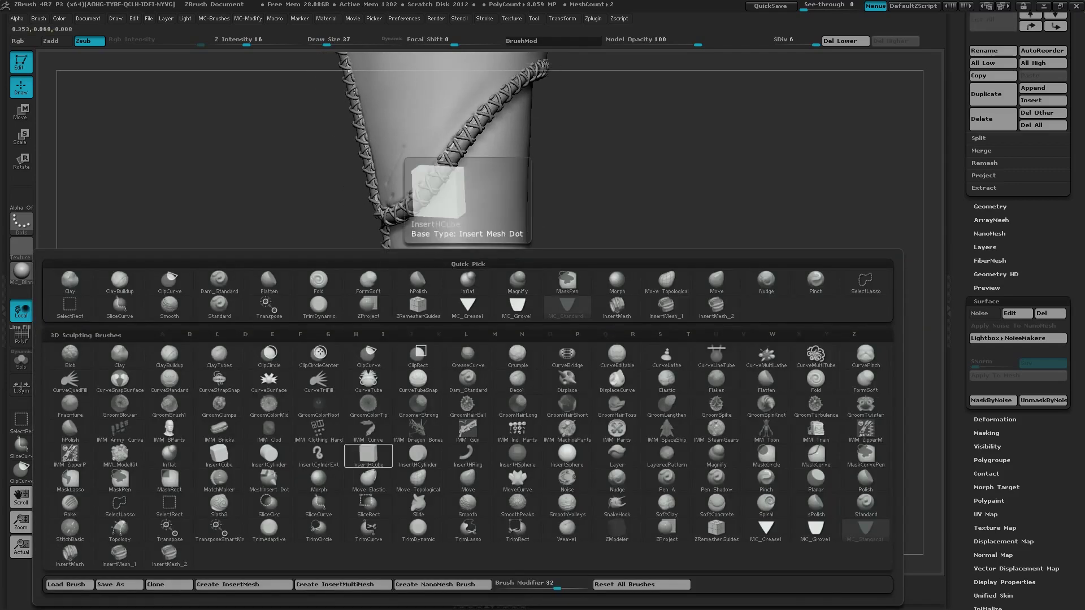
key("s")
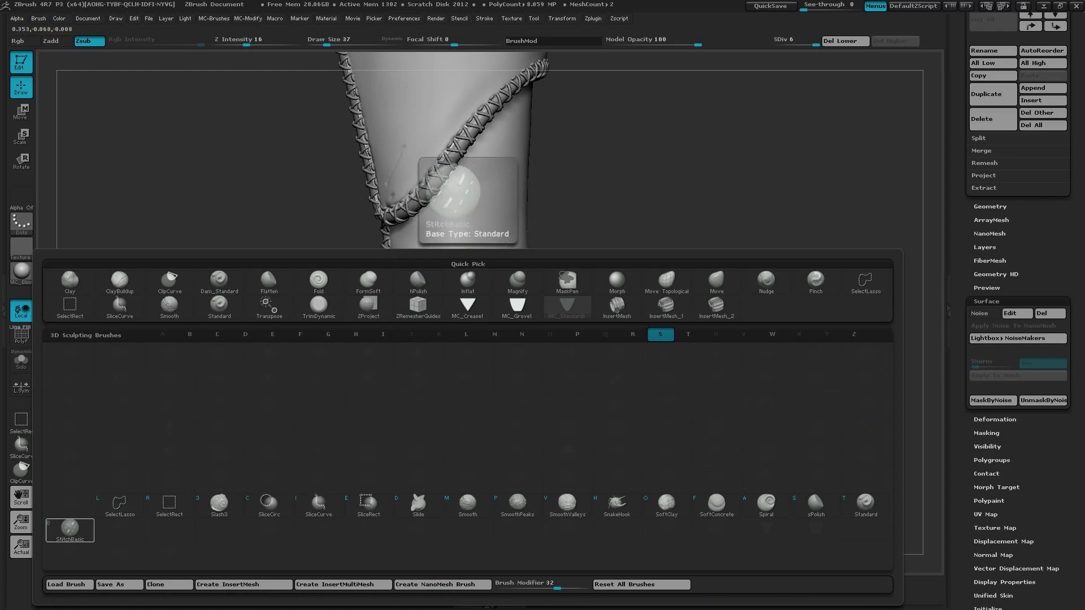
left_click(69, 530)
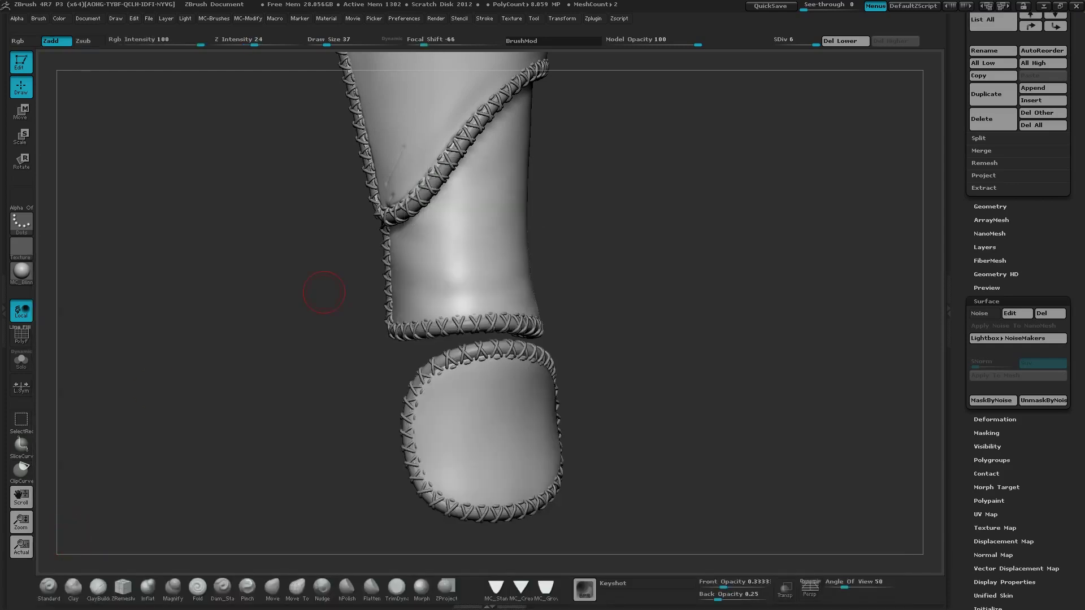
- Try a horizontal row of stitches across the lower forearm above the bottom trim, and undo it
right_click_drag(493, 334, 356, 266, "alt")
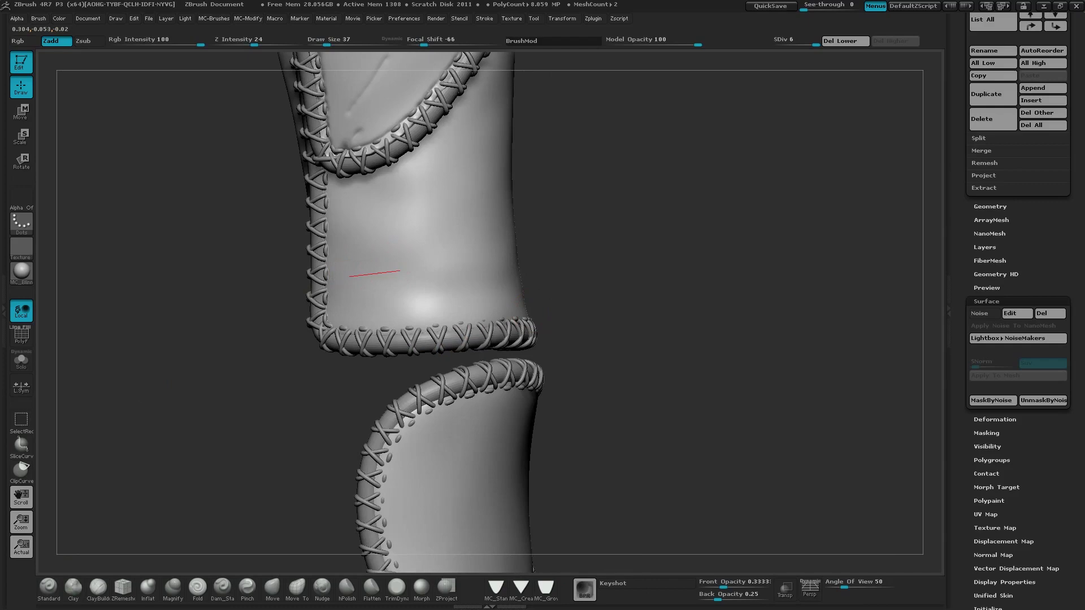
left_click_drag(578, 261, 586, 259)
right_click_drag(631, 236, 684, 292, "ctrl")
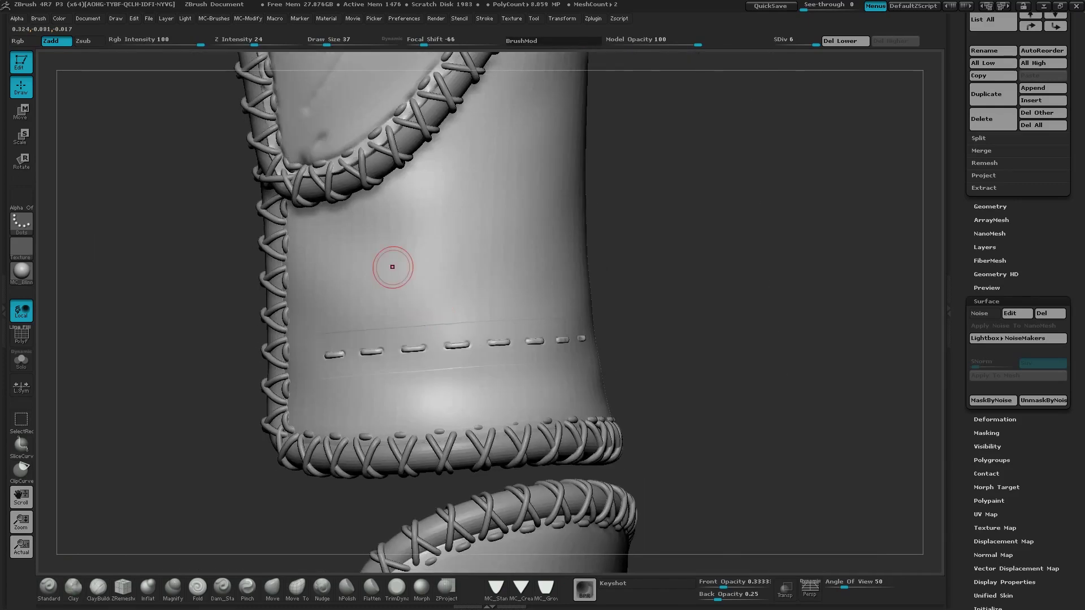
key("ctrl+z")
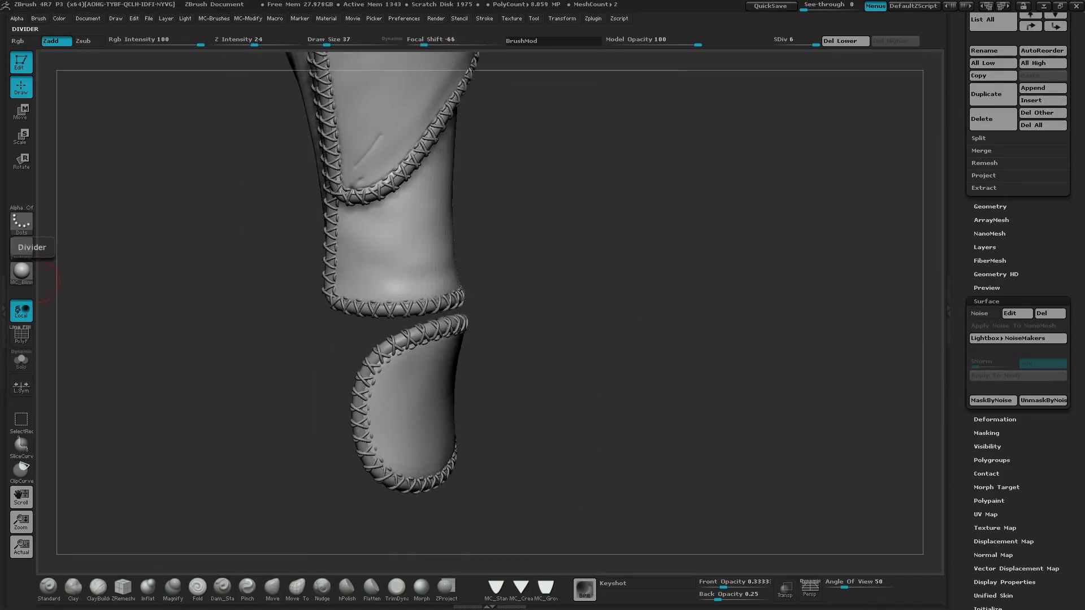
- Show the Alpha options beside the canvas and import BrushAlpha.jpg as a new alpha
left_click(4, 249)
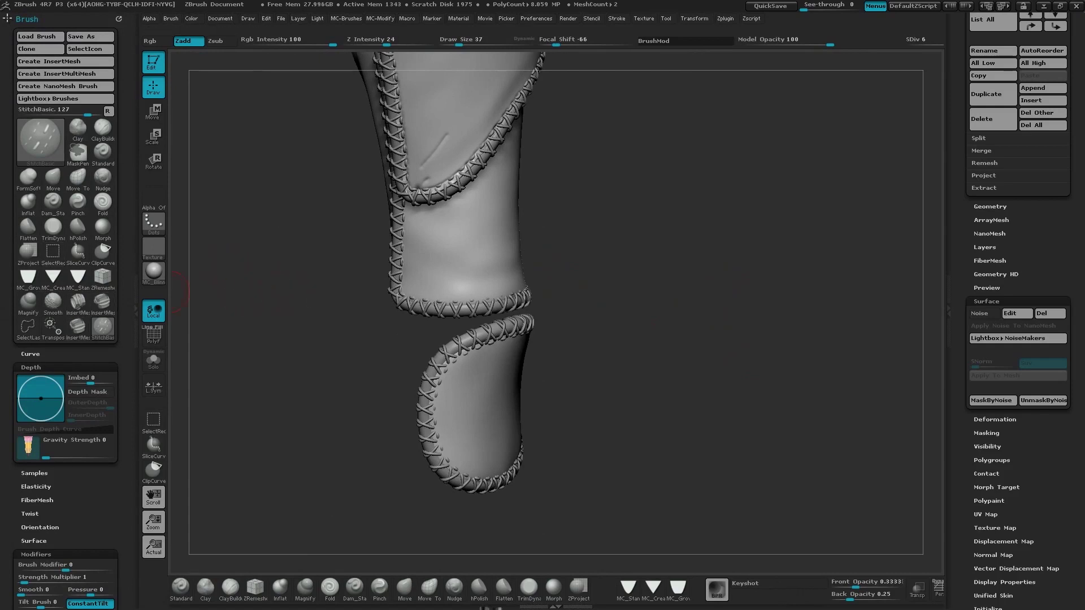
left_click(31, 367)
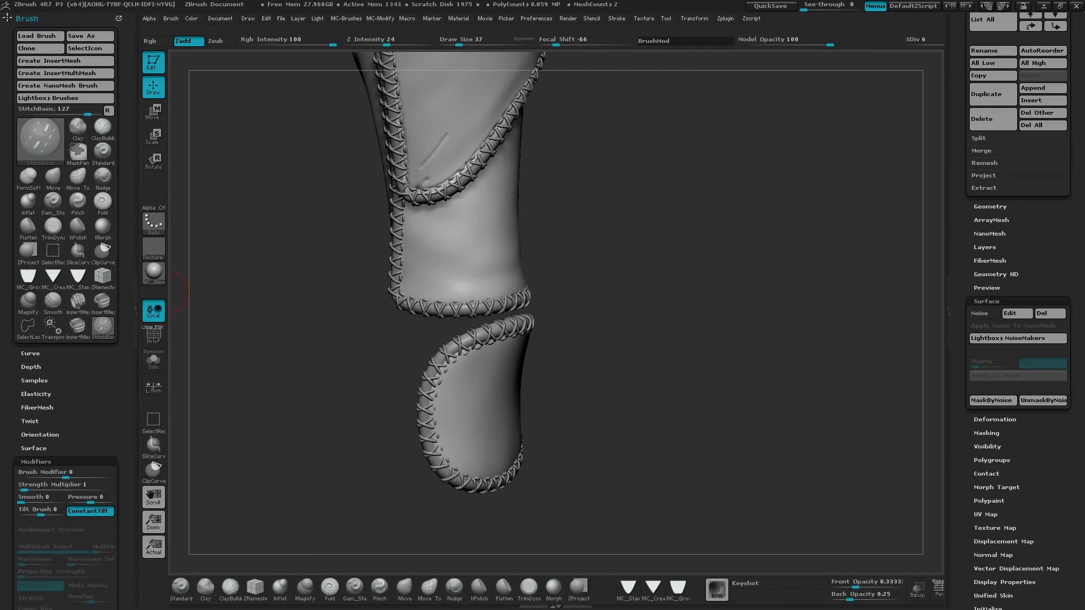
scroll(65, 311, "down", 8)
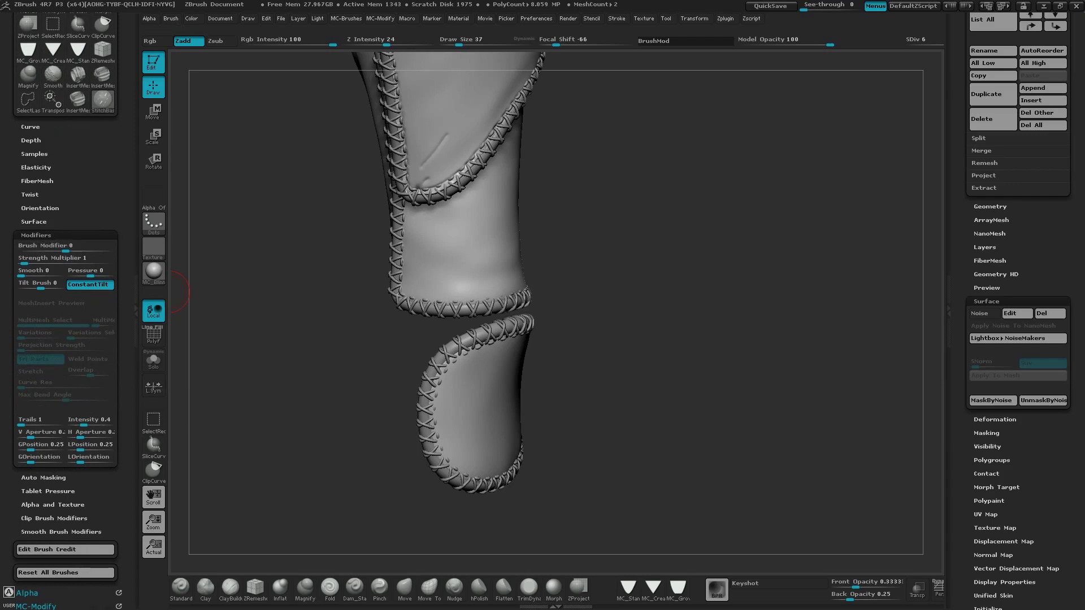
left_click(36, 236)
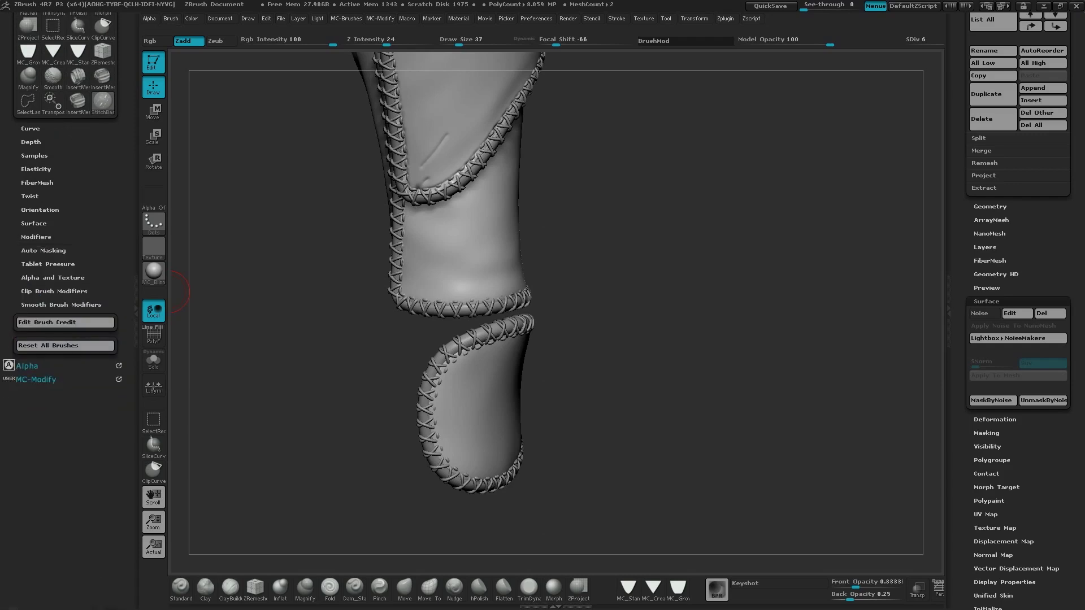
left_click(27, 367)
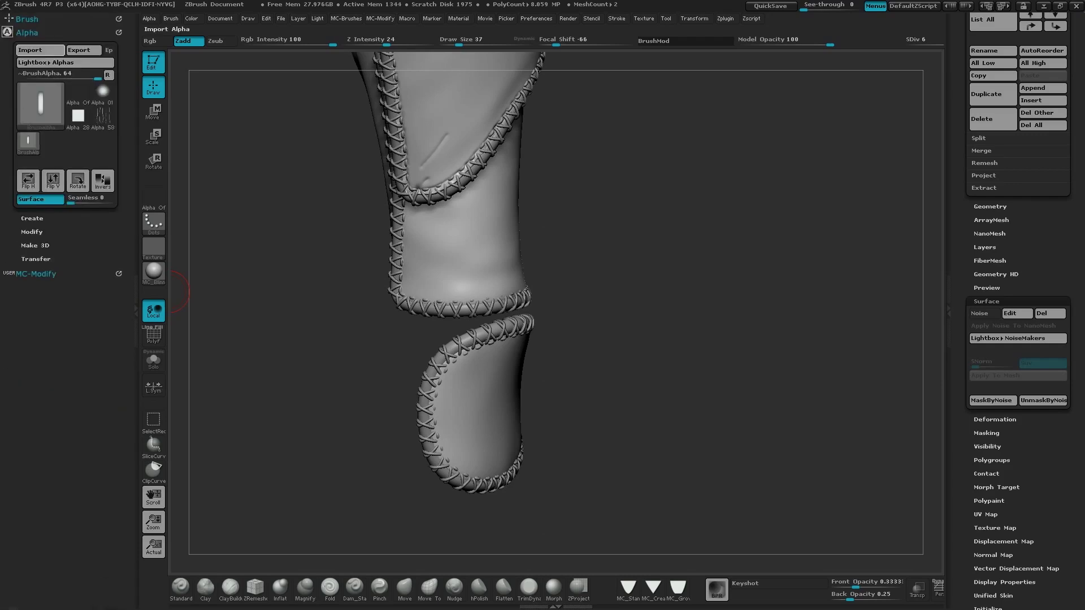
left_click(40, 49)
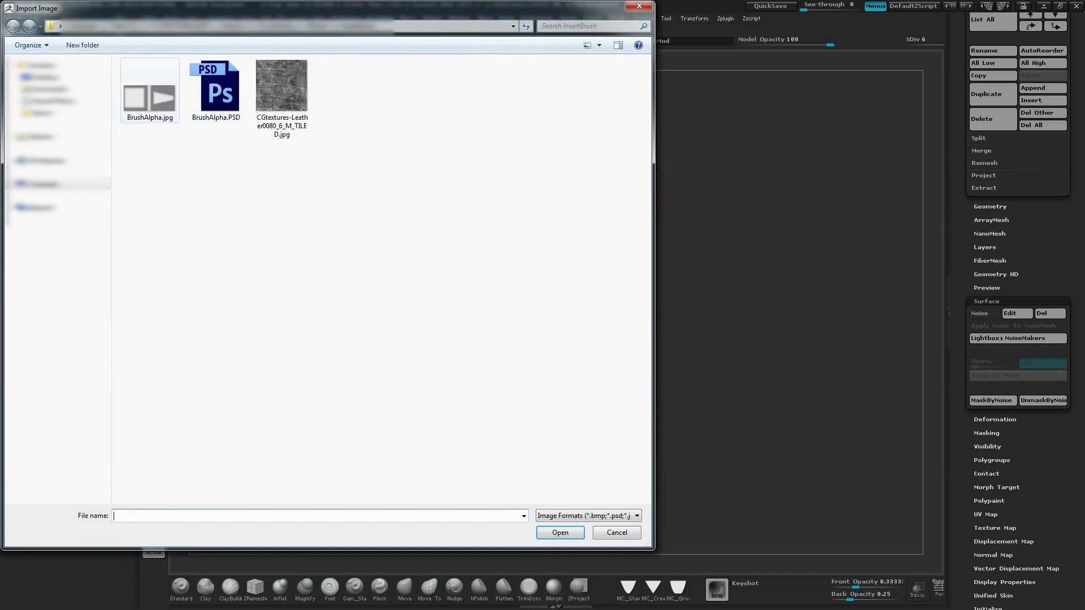
left_click(150, 93)
key("Return")
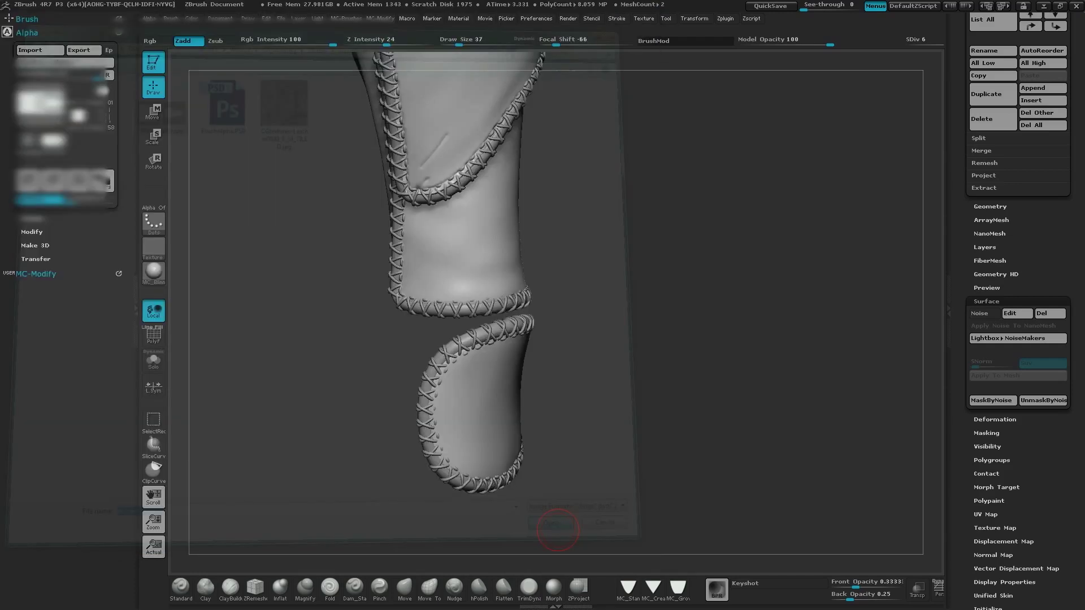
- Try two rows of the imported square-and-triangle alpha across the lower forearm, one per alpha orientation, and undo both
mouse_move(445, 238)
right_mouse_down("alt")
mouse_move(390, 272)
mouse_move(433, 304)
right_mouse_up("alt")
left_click_drag(362, 260, 620, 299)
mouse_move(687, 269)
right_mouse_down("alt")
mouse_move(606, 314)
mouse_move(463, 278)
right_mouse_up("alt")
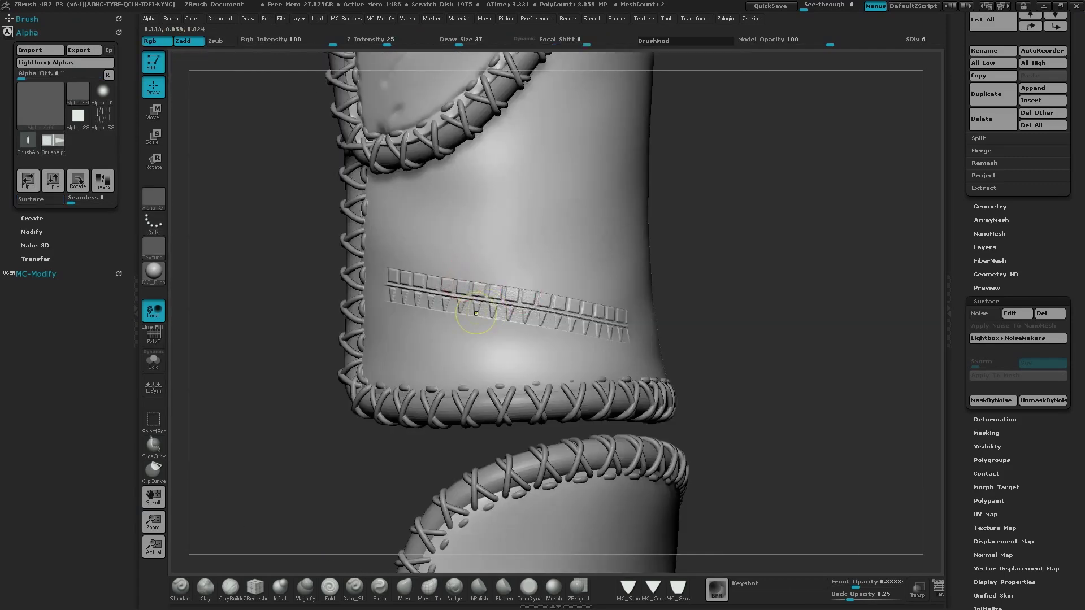
key("ctrl+z")
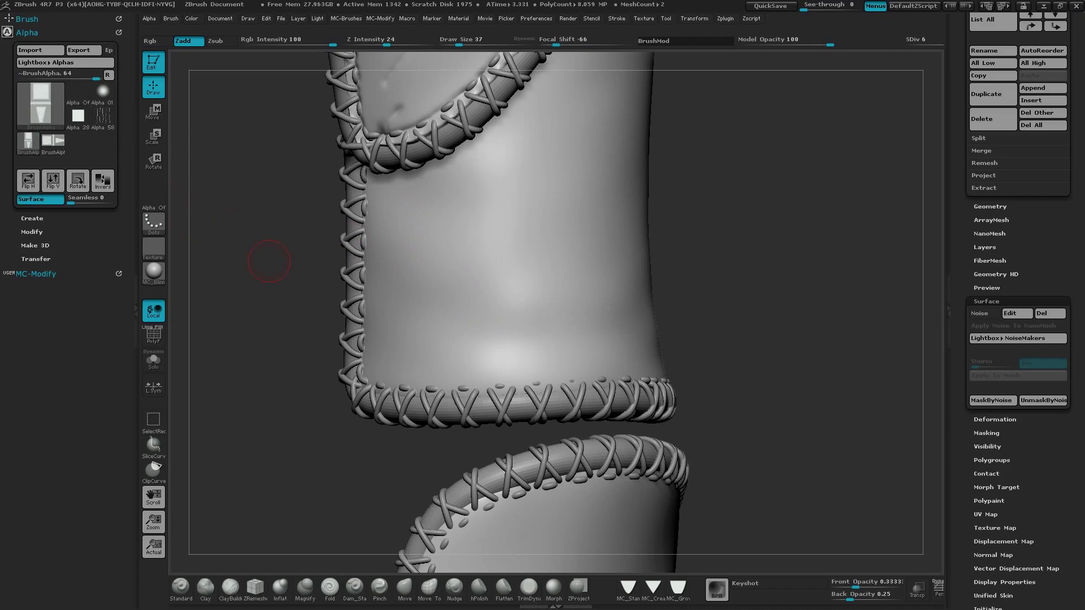
left_click_drag(405, 342, 735, 333)
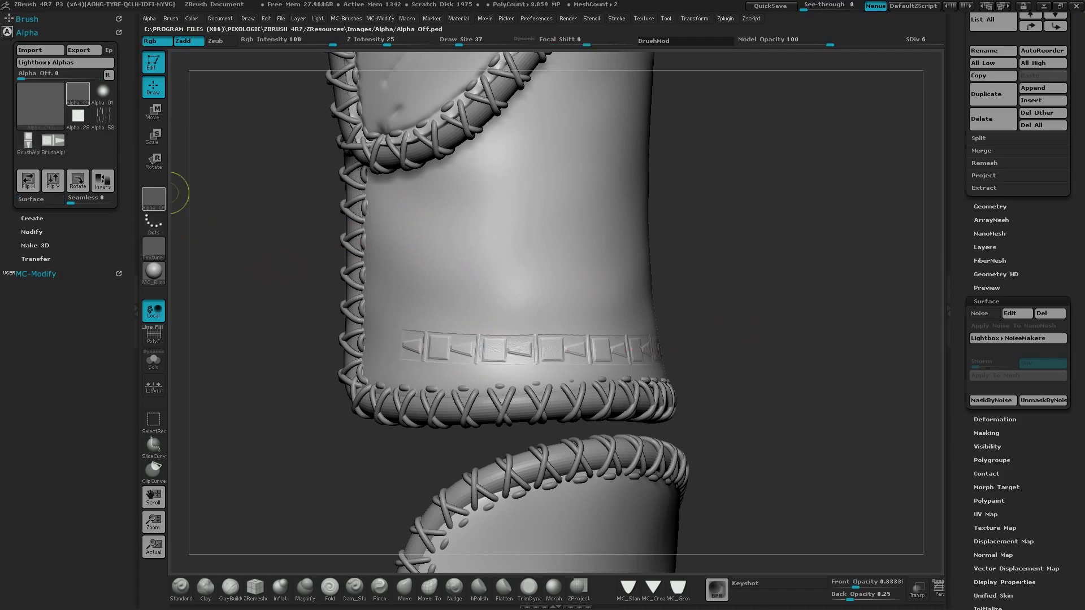
key("ctrl+z")
- Rotate the alpha again and test a horizontal row of the pattern above the forearm's bottom trim
left_click(78, 181)
left_click_drag(406, 347, 746, 337)
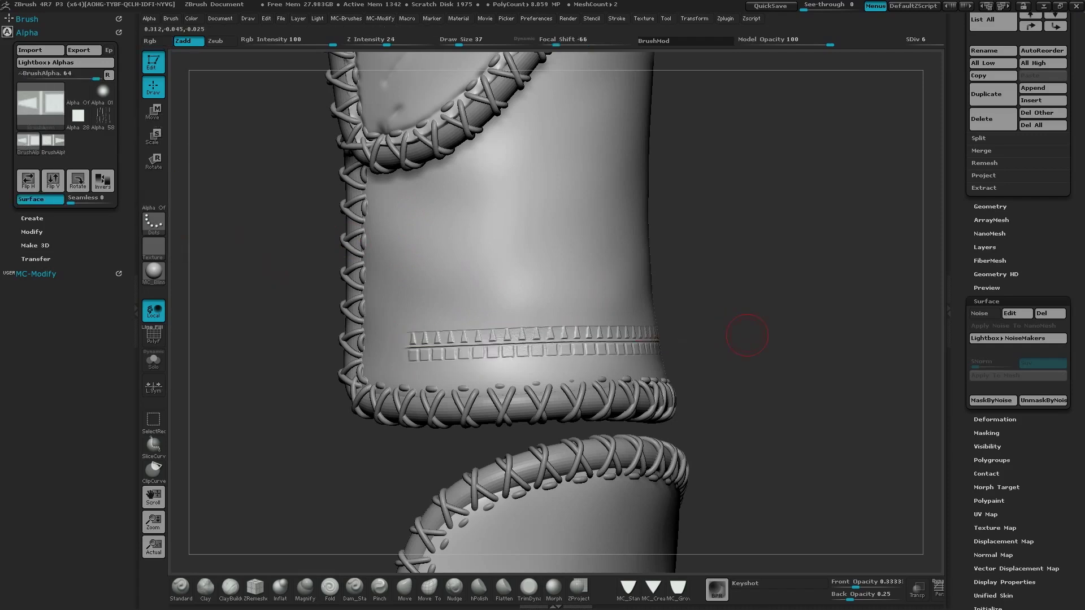
right_click_drag(747, 337, 707, 283)
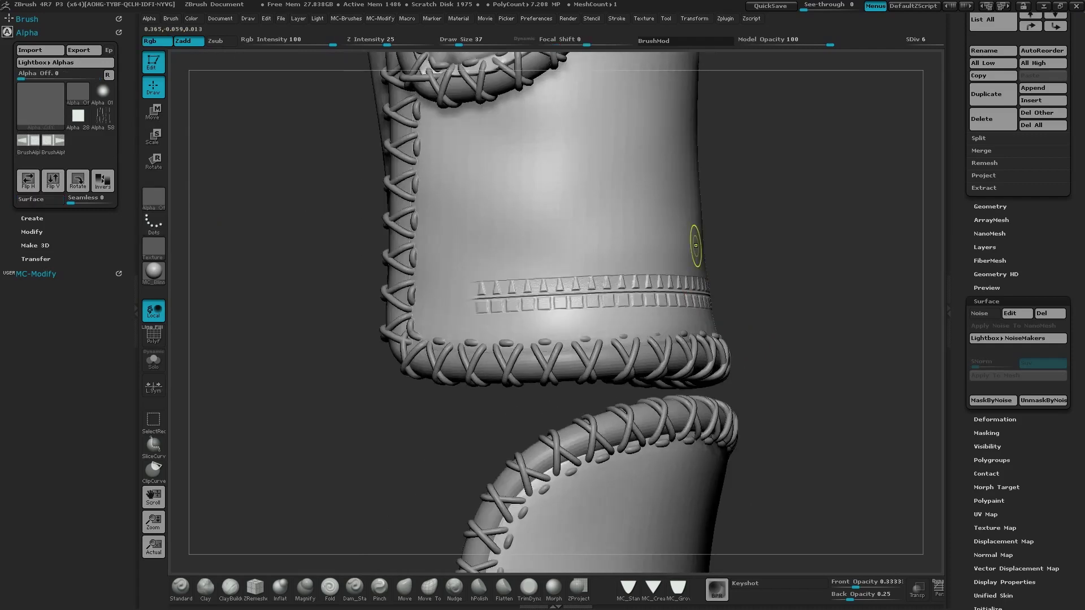
- Turn on dynamic brush sizing, set Draw Size to 5, and try a row across the lower forearm
key("s")
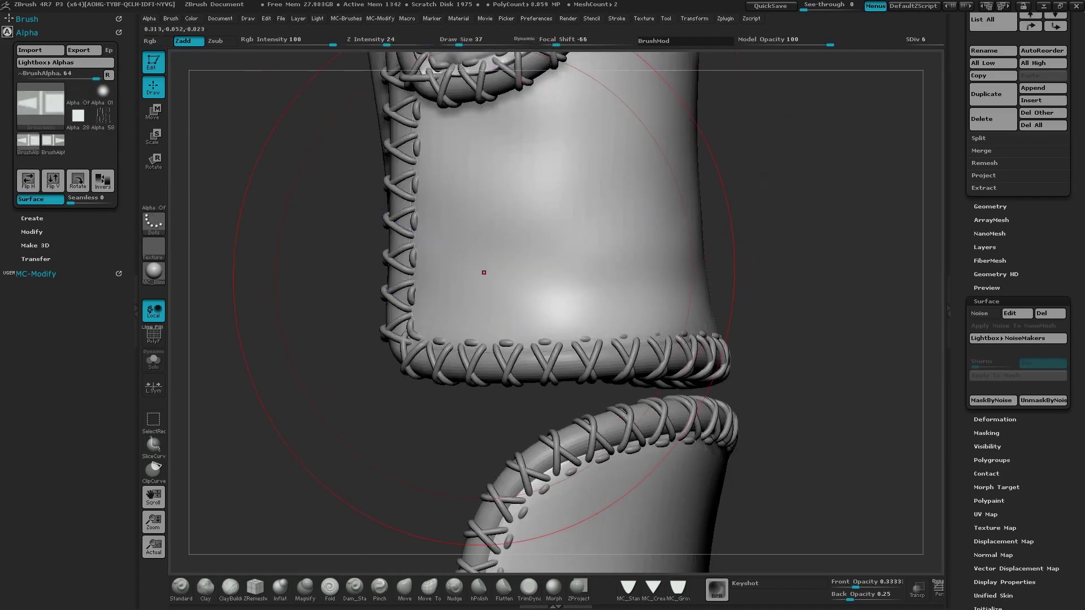
key("s")
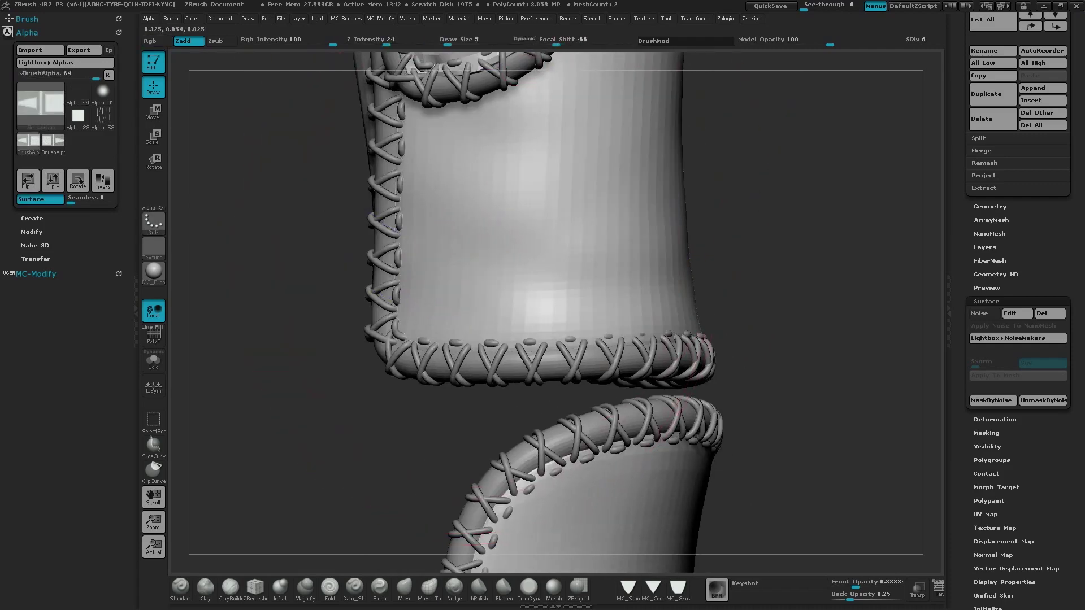
left_click_drag(345, 281, 570, 281)
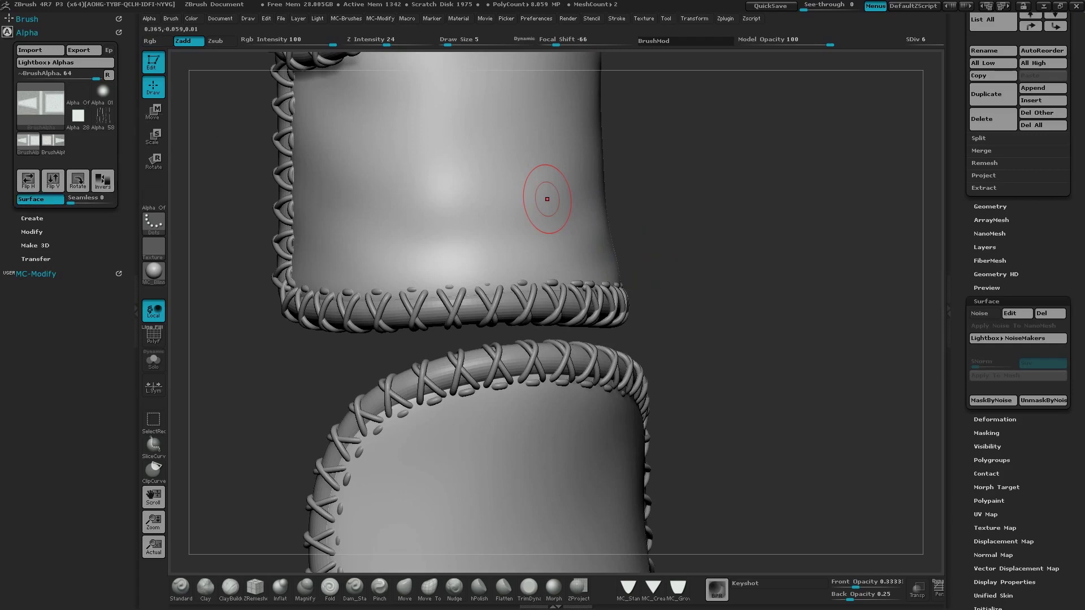
- Show the alpha's Modify settings, switch the brush to Zsub, and carve a test row across the lower forearm
left_click(32, 231)
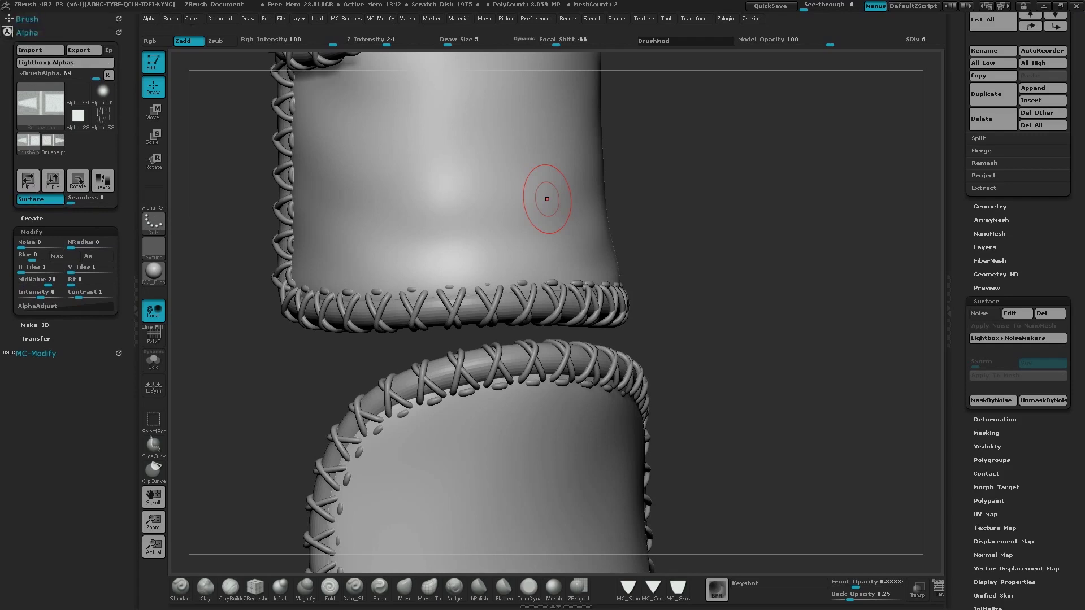
right_click_drag(523, 192, 533, 215)
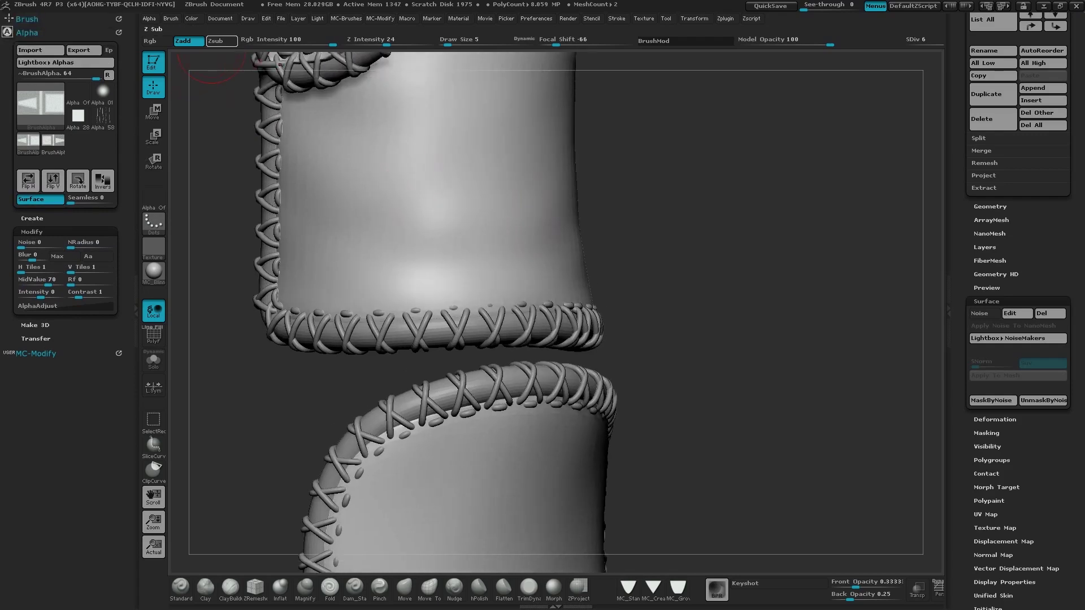
left_click(219, 42)
right_click_drag(402, 222, 434, 239, "alt")
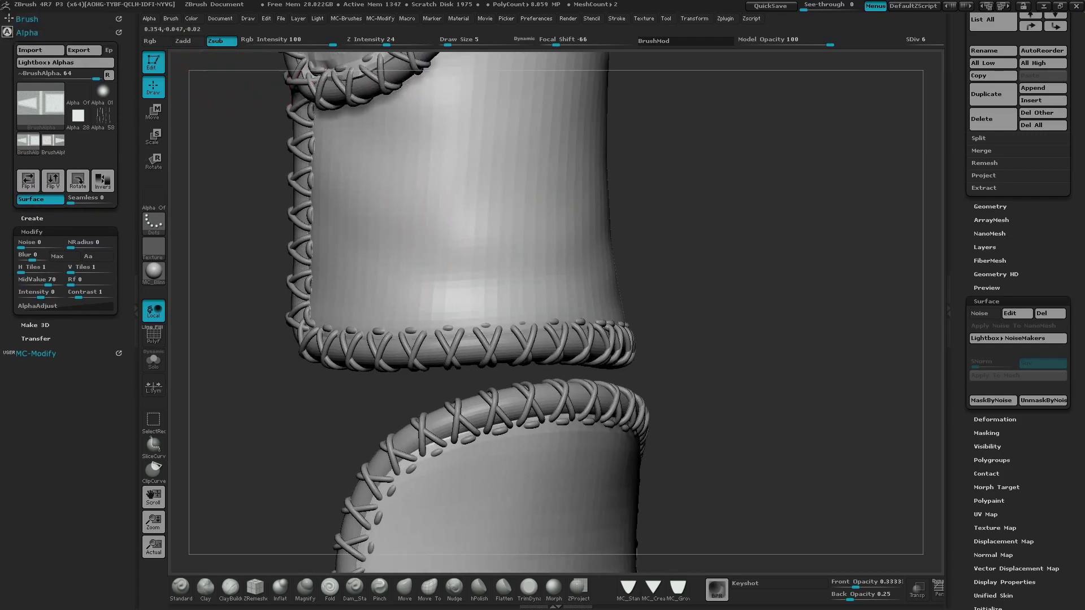
left_click_drag(326, 272, 582, 271)
right_click_drag(670, 264, 637, 262)
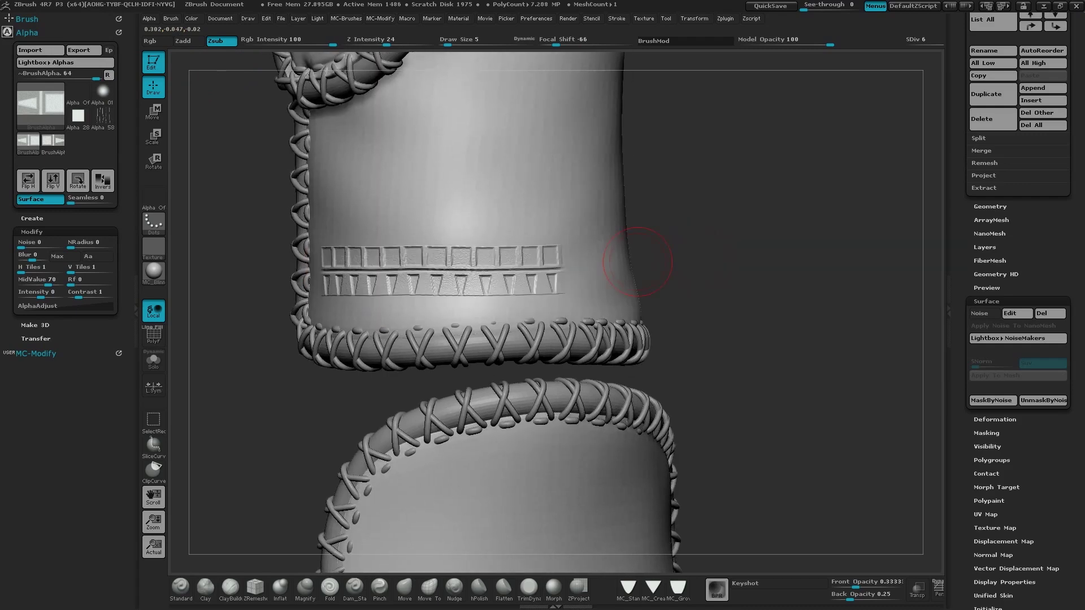
- Rotate the alpha twice, undo the previous row, and carve a row with the triangles above the squares
left_click(78, 181)
left_click(77, 180)
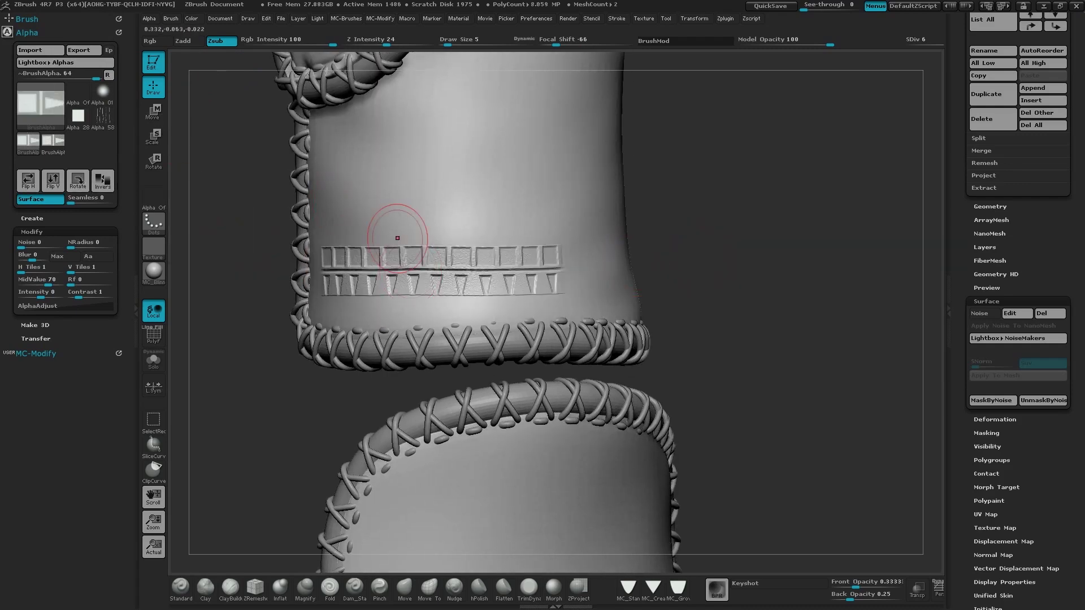
right_click_drag(398, 237, 419, 244)
key("ctrl+z")
left_click_drag(302, 270, 565, 270)
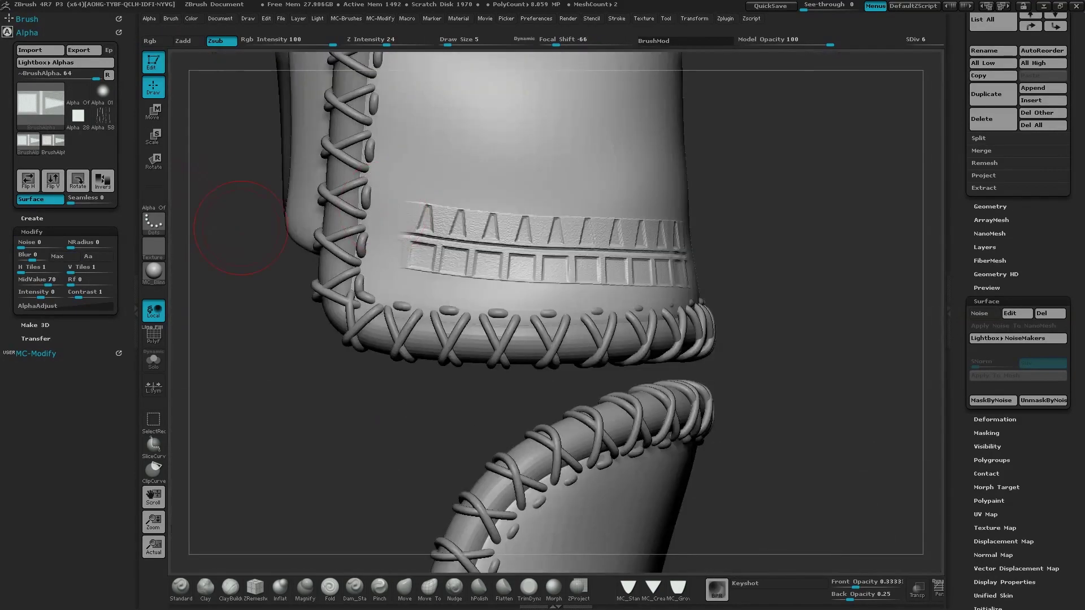
- Undo the carved row, try a new one across the lower forearm, and undo that as well
left_click_drag(240, 227, 215, 229)
key("ctrl+z")
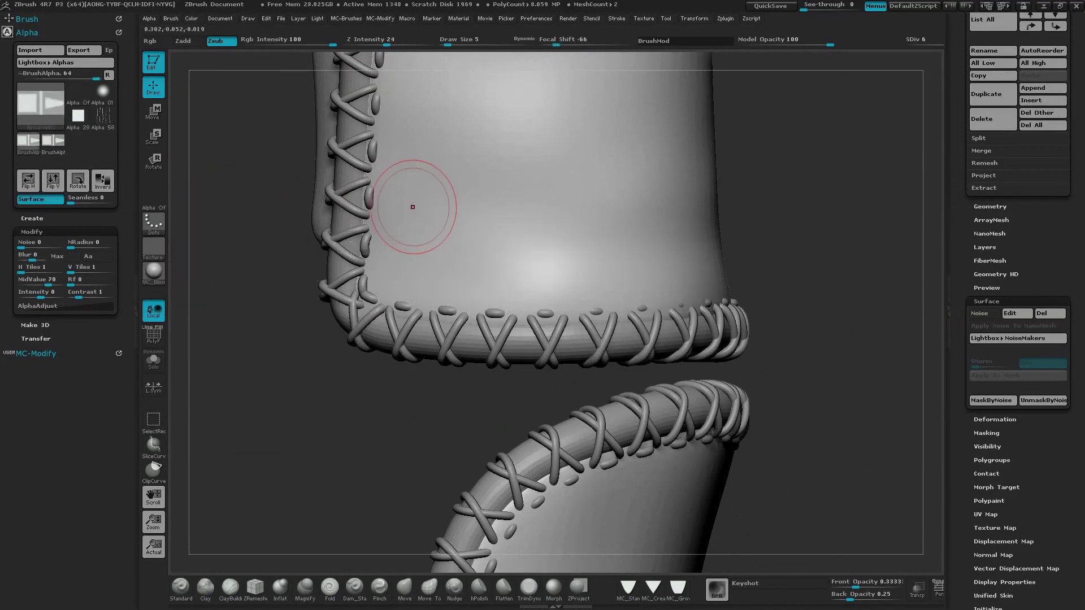
left_click_drag(405, 218, 760, 250)
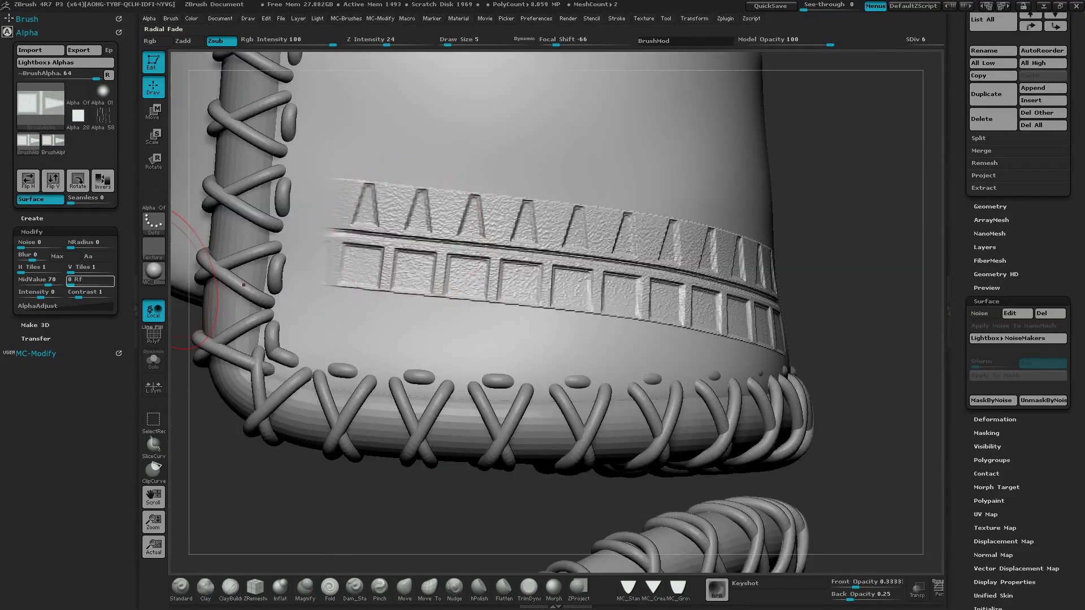
key("ctrl+z")
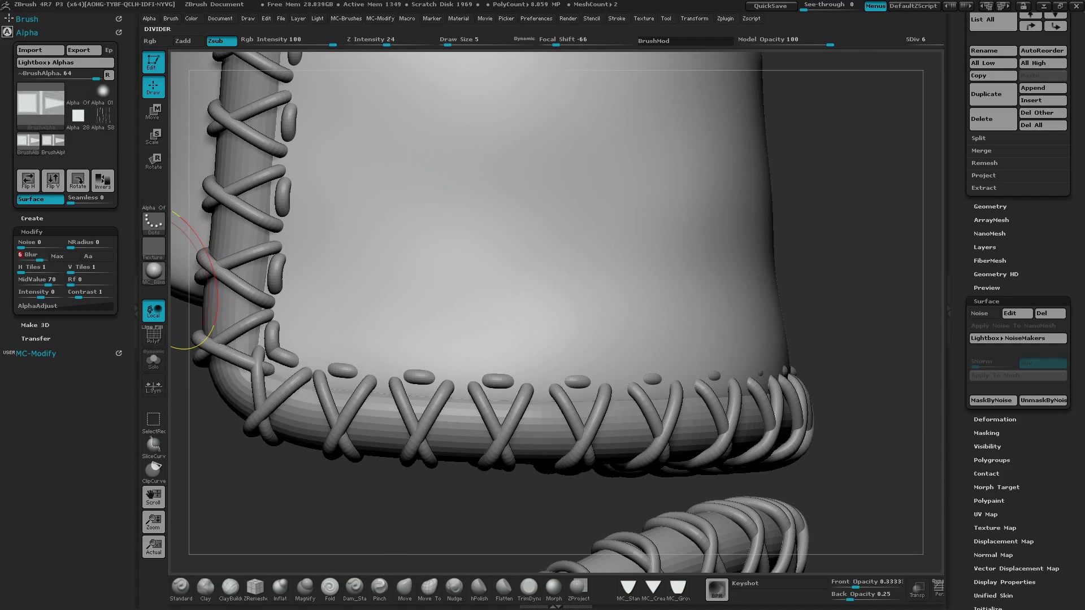
- Set the alpha's Blur to 15 and carve a test row across the lower forearm
type("6")
key("Return")
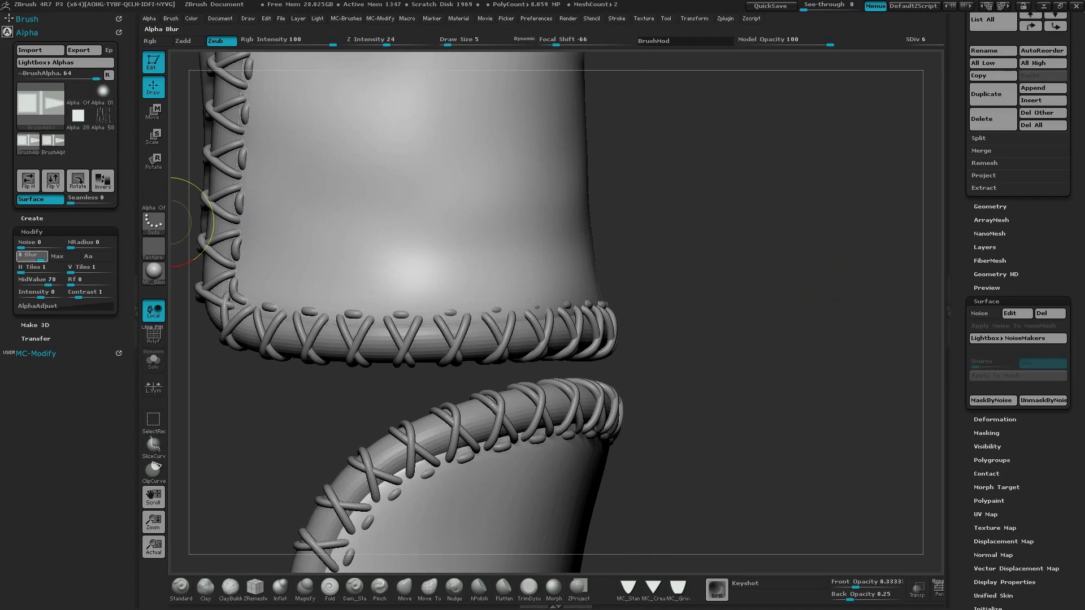
key("Return")
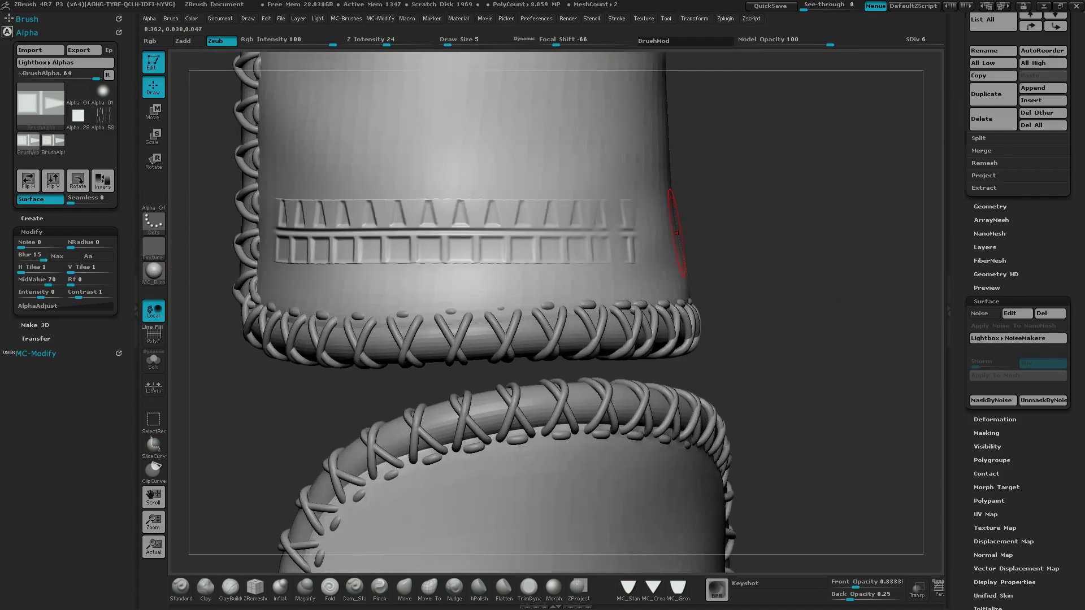
right_click_drag(408, 234, 360, 262, "ctrl")
right_click_drag(511, 174, 474, 177)
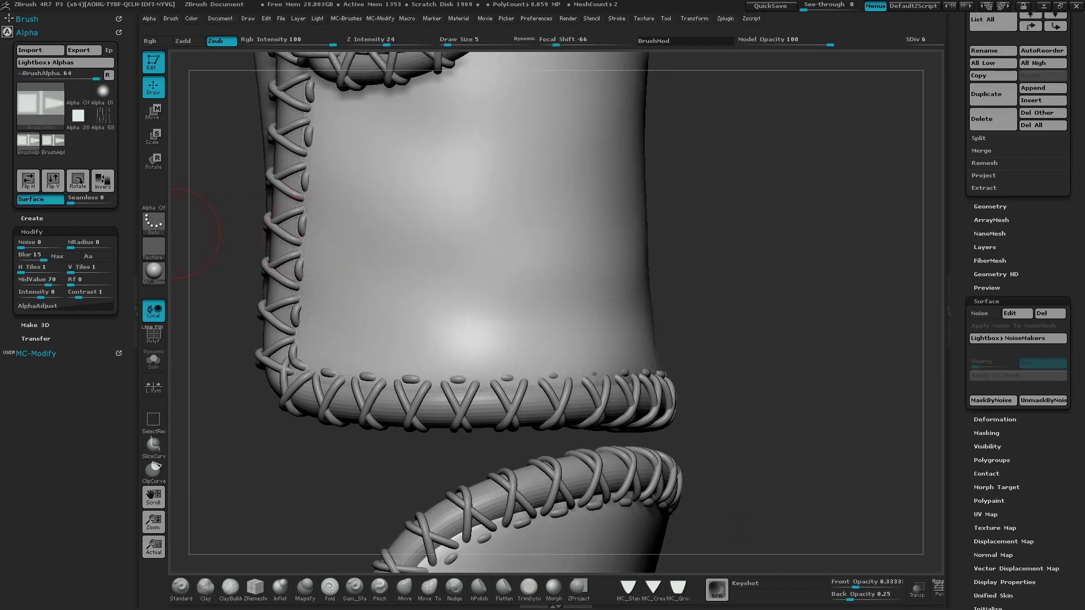
- Turn off the alpha's Surface option, set MidValue to 50, and test a carved row before undoing it
left_click(39, 199)
left_click_drag(348, 223, 624, 253)
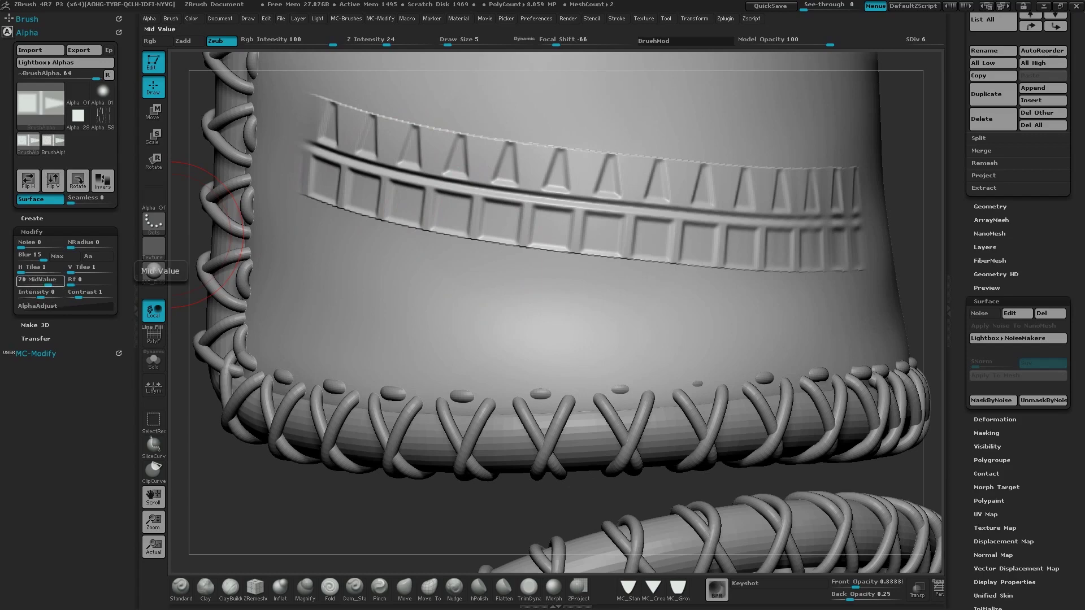
left_click(40, 280)
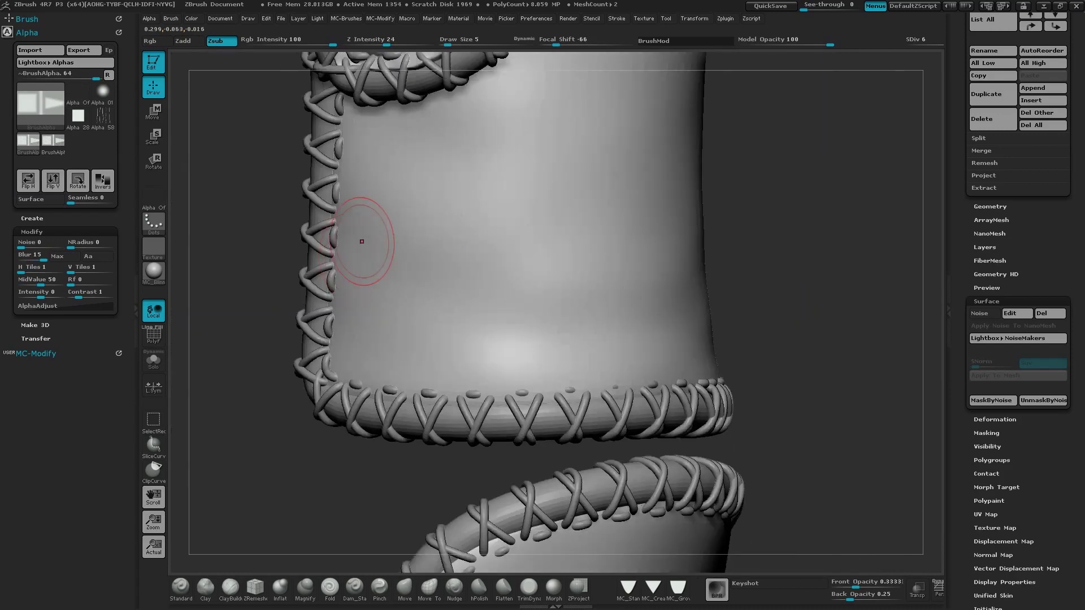
mouse_move(362, 243)
left_mouse_down()
mouse_move(703, 277)
mouse_move(754, 248)
mouse_move(755, 373)
left_mouse_up()
mouse_move(499, 201)
right_mouse_down()
mouse_move(504, 187)
mouse_move(504, 212)
mouse_move(503, 198)
right_mouse_up()
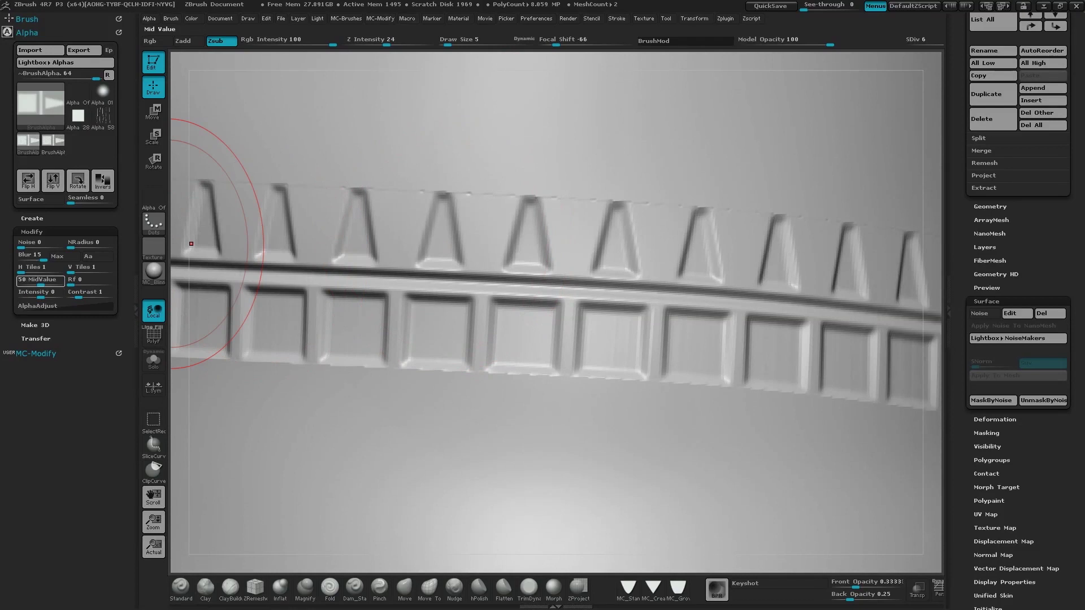
right_click_drag(550, 171, 476, 172, "ctrl")
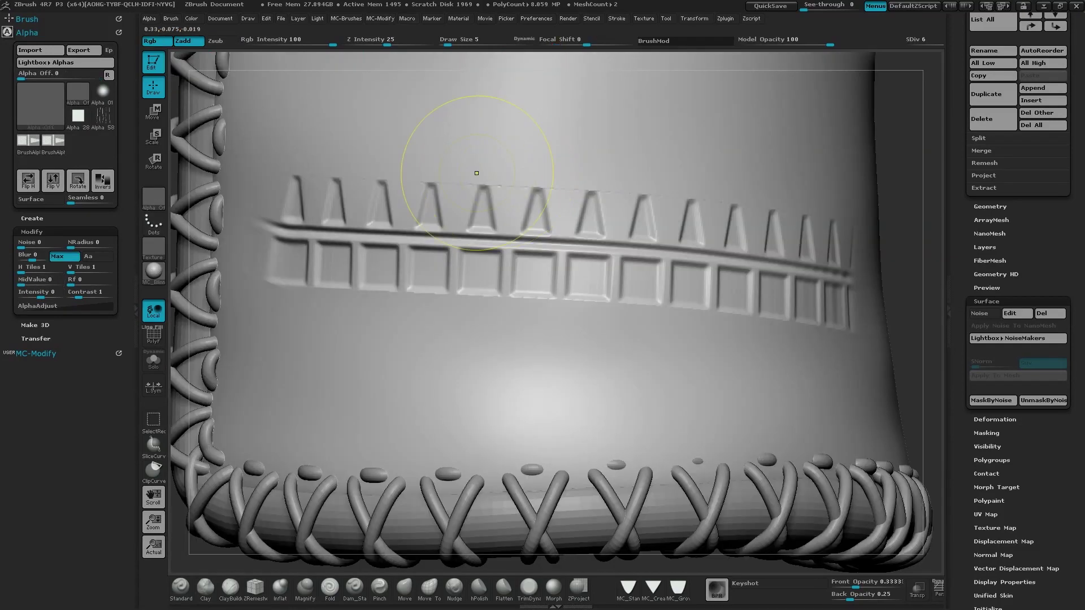
key("ctrl+z")
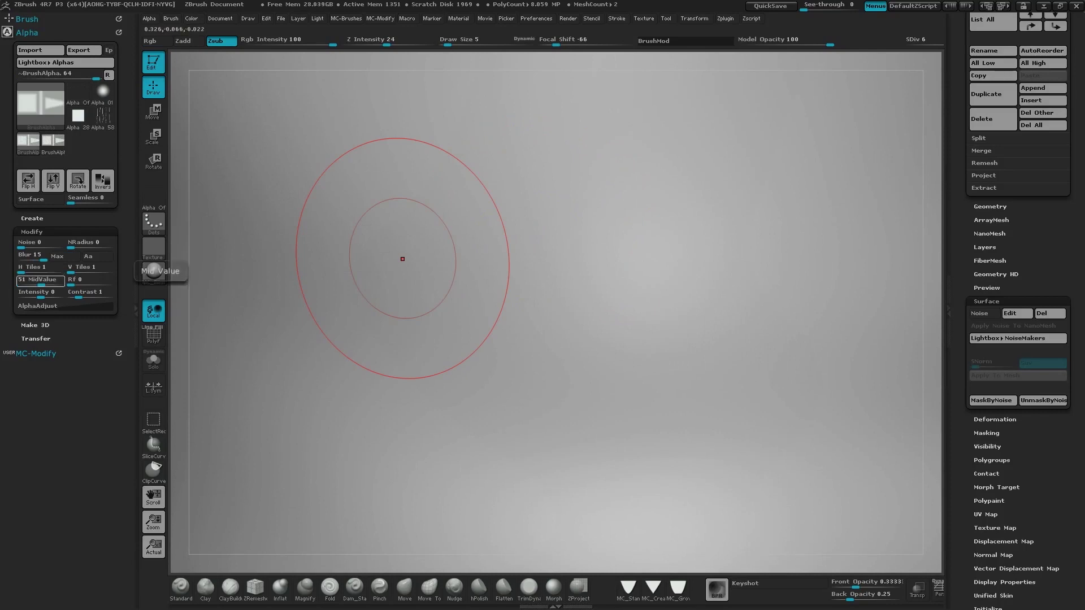
- Set the alpha's MidValue to 49, try a short carved row on the lower forearm, and undo it
left_click_drag(42, 282, 34, 283)
key("Tab")
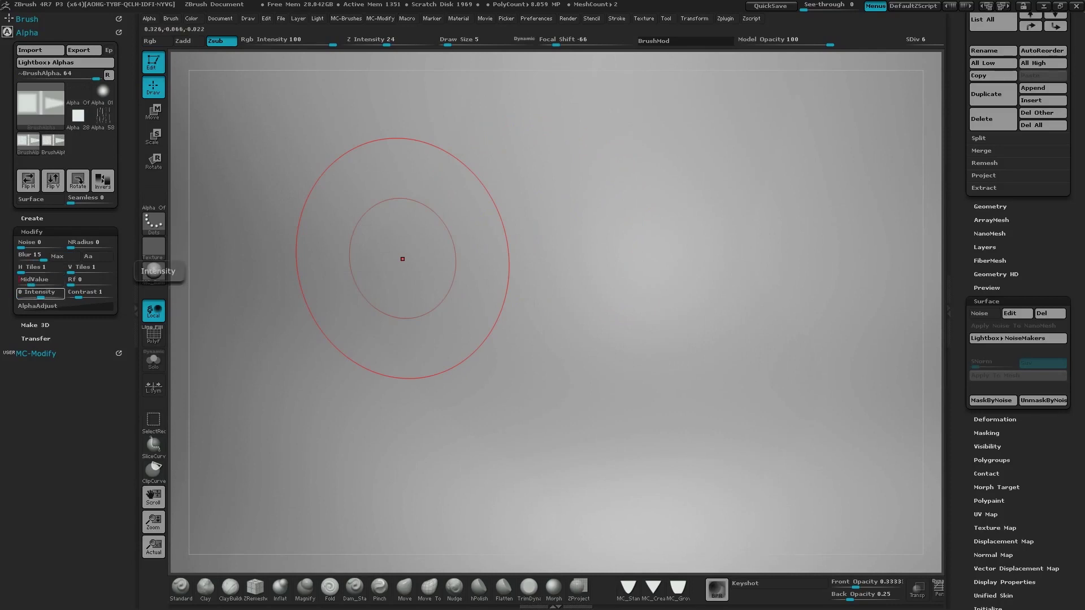
key("shift+Tab")
type("49")
right_click_drag(542, 292, 434, 259, "ctrl")
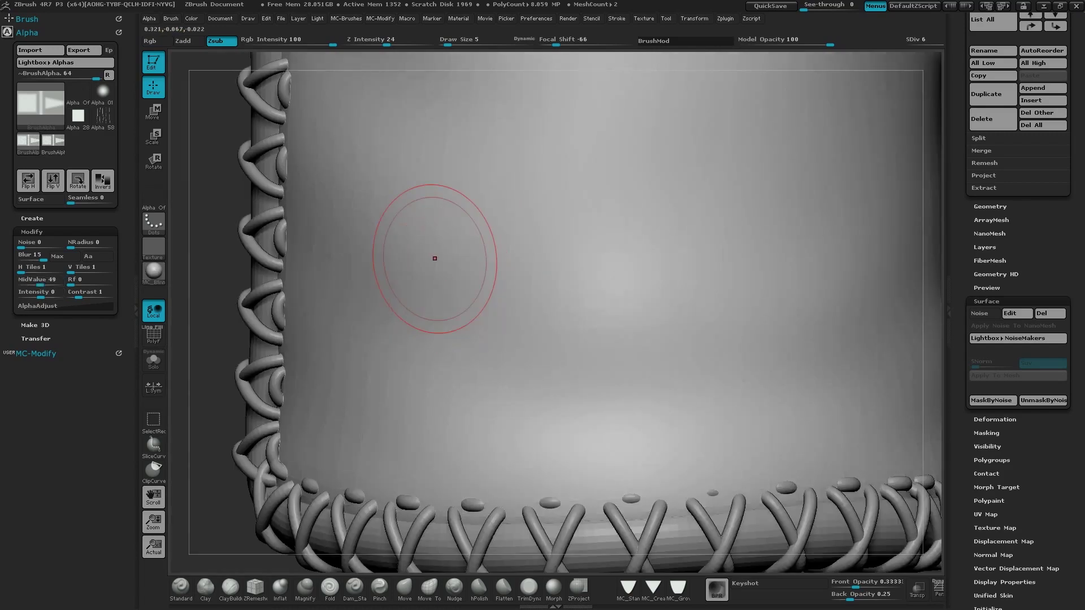
left_click_drag(628, 308, 841, 339)
right_click_drag(756, 319, 429, 255, "ctrl")
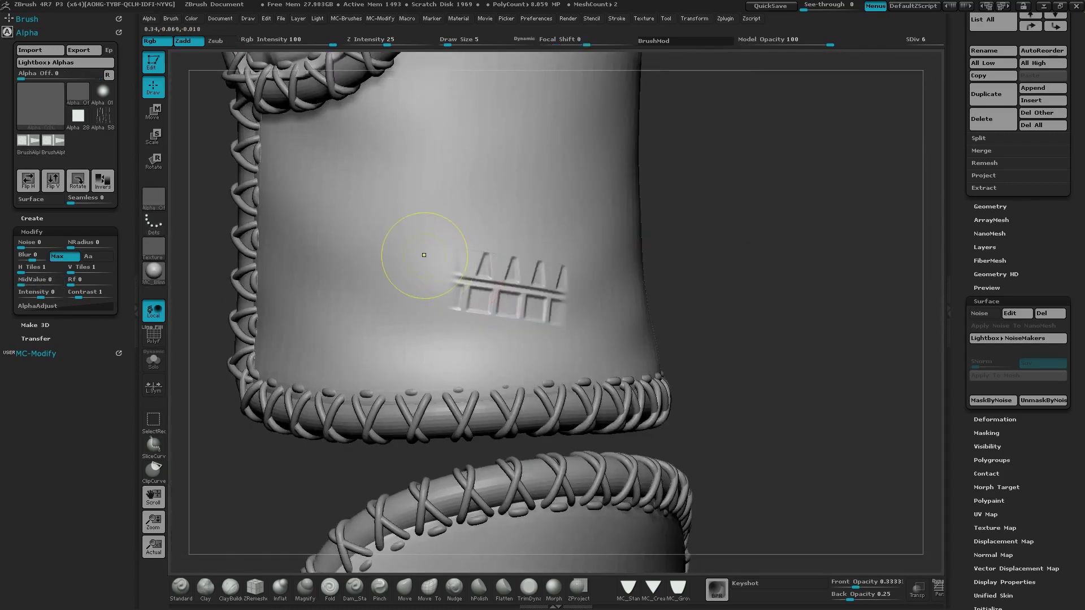
key("ctrl+z")
- Try a longer carved row spanning the lower forearm, inspect it up close, and undo it
left_click_drag(368, 242, 676, 278)
mouse_move(414, 222)
right_mouse_down("ctrl")
mouse_move(580, 282)
mouse_move(462, 265)
right_mouse_up("ctrl")
left_click_drag(463, 264, 286, 252, "alt")
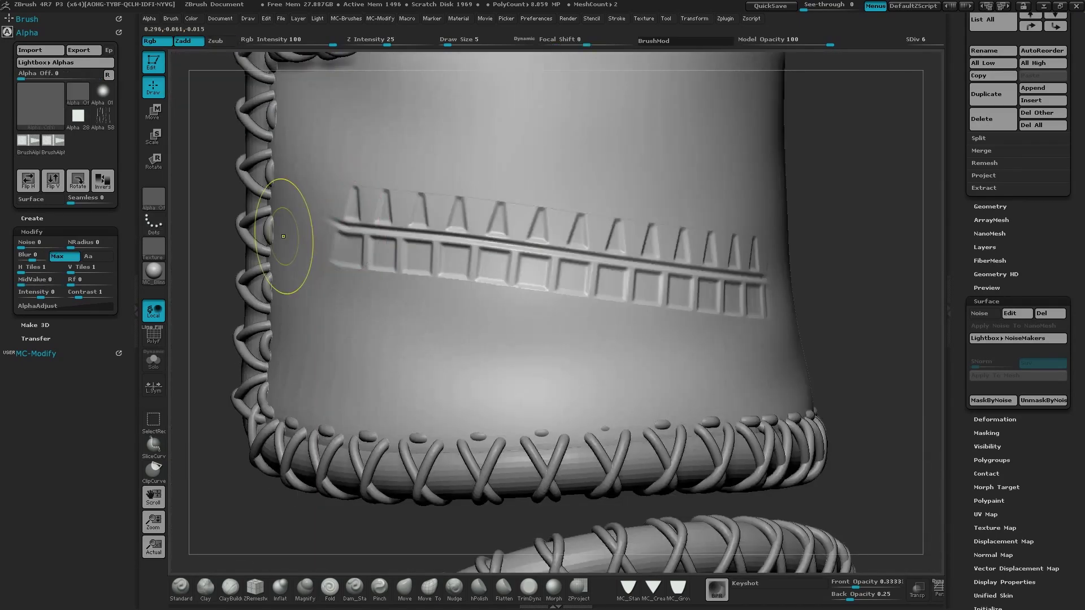
key("ctrl+z")
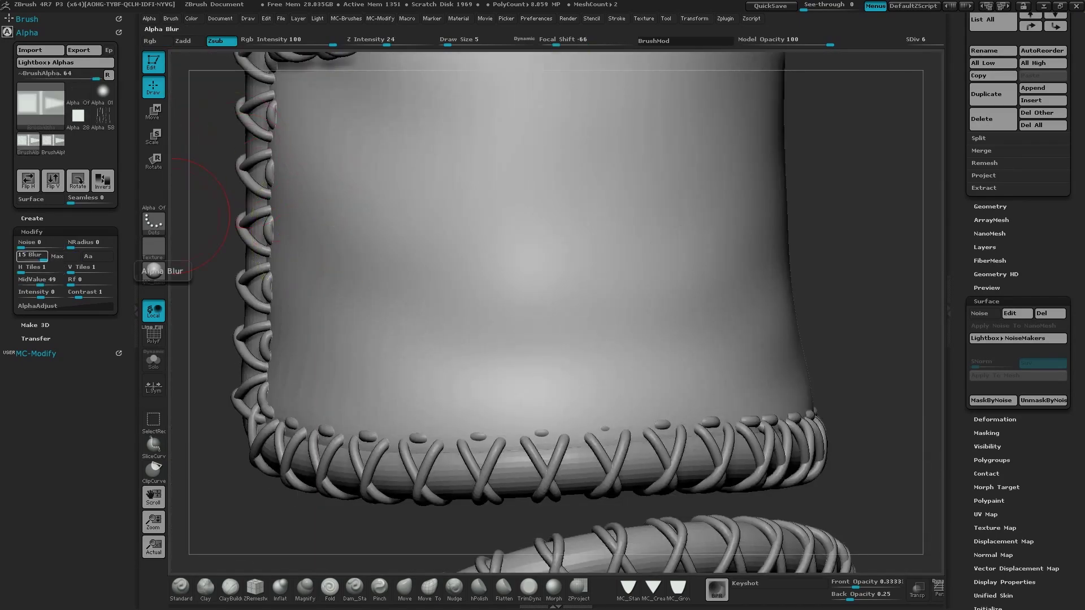
- Set the alpha's Blur to 9 and test another carved row across the lower forearm
left_click(32, 255)
type("9")
key("Return")
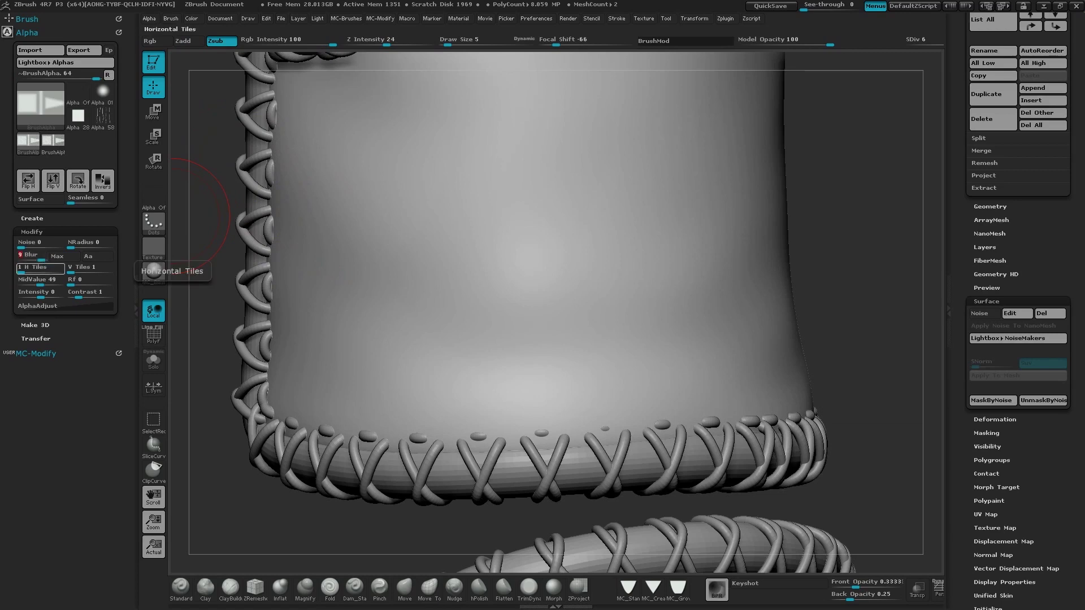
left_click_drag(321, 255, 724, 303)
right_click_drag(723, 304, 476, 289, "ctrl")
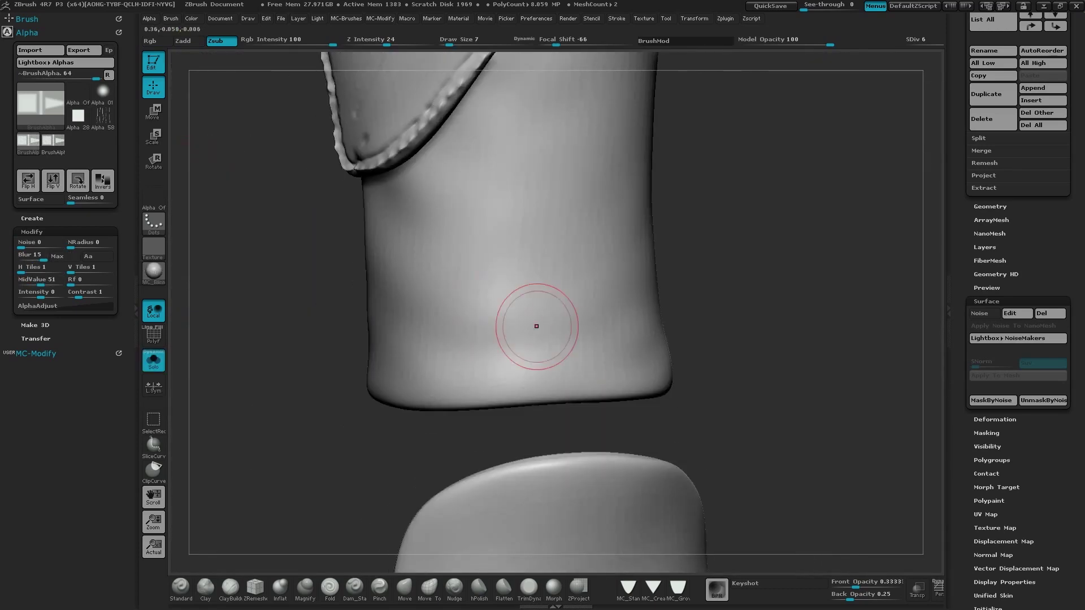
- Carve a short run of the pattern near the bottom edge of the isolated forearm piece at Draw Size 8
right_click_drag(537, 326, 565, 283)
right_click_drag(565, 283, 381, 307)
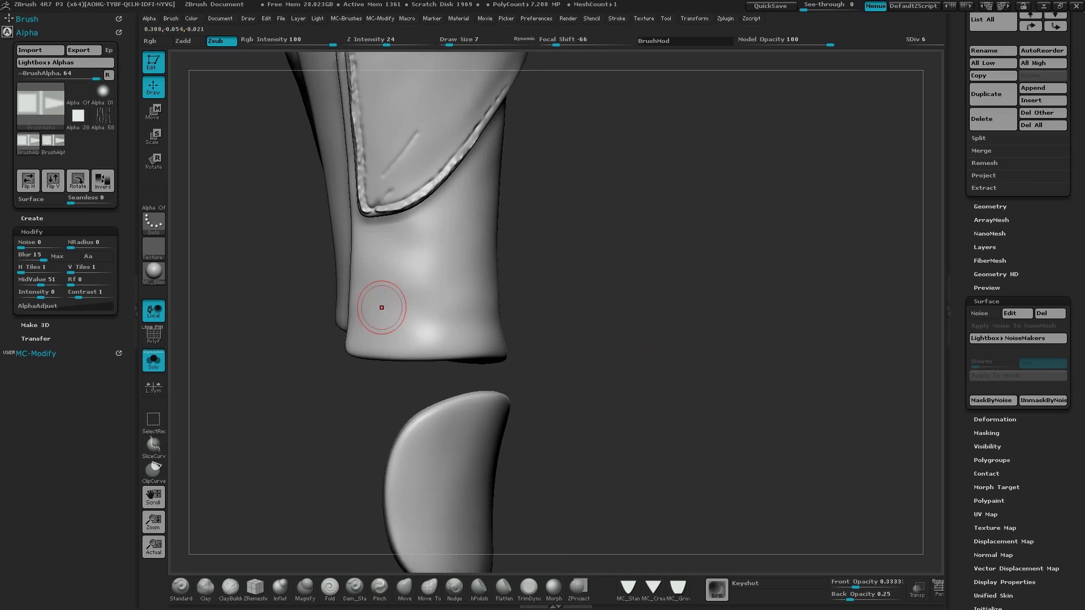
left_click_drag(382, 307, 335, 267)
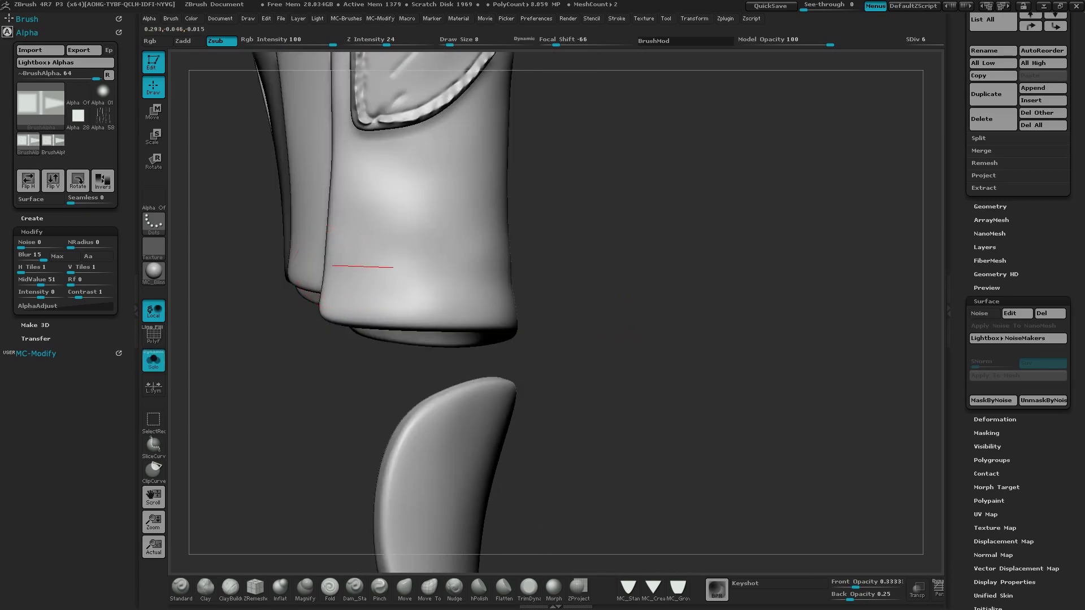
left_click_drag(438, 268, 404, 271)
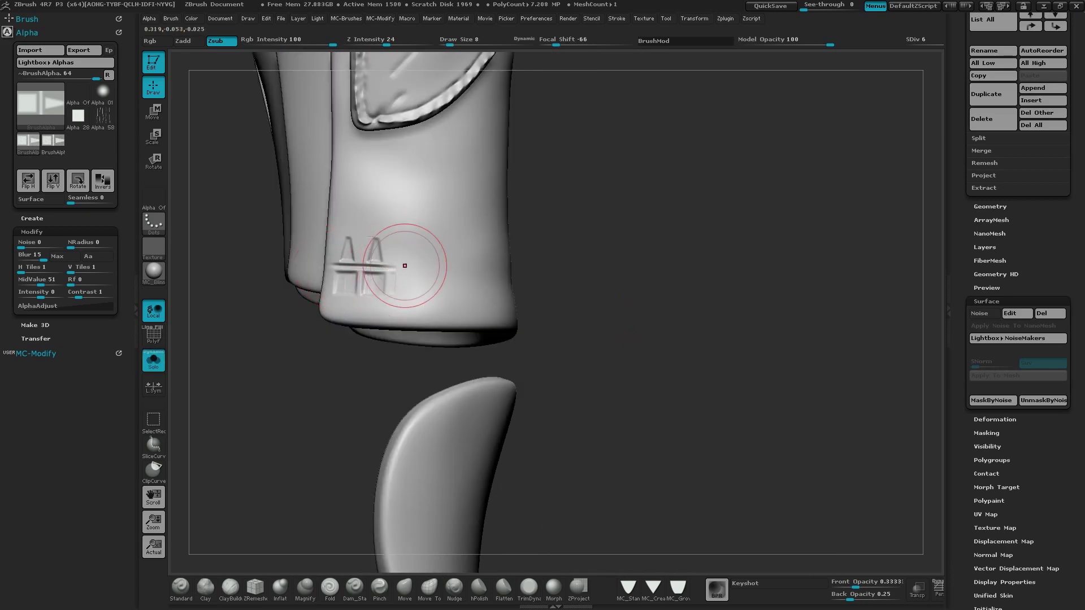
- Show all armor parts again and extend the carved pattern row along the lower forearm, just above the stitched bottom edge
key("alt+s")
mouse_move(455, 260)
right_mouse_down()
mouse_move(327, 271)
mouse_move(340, 249)
right_mouse_up()
left_click_drag(307, 240, 304, 248)
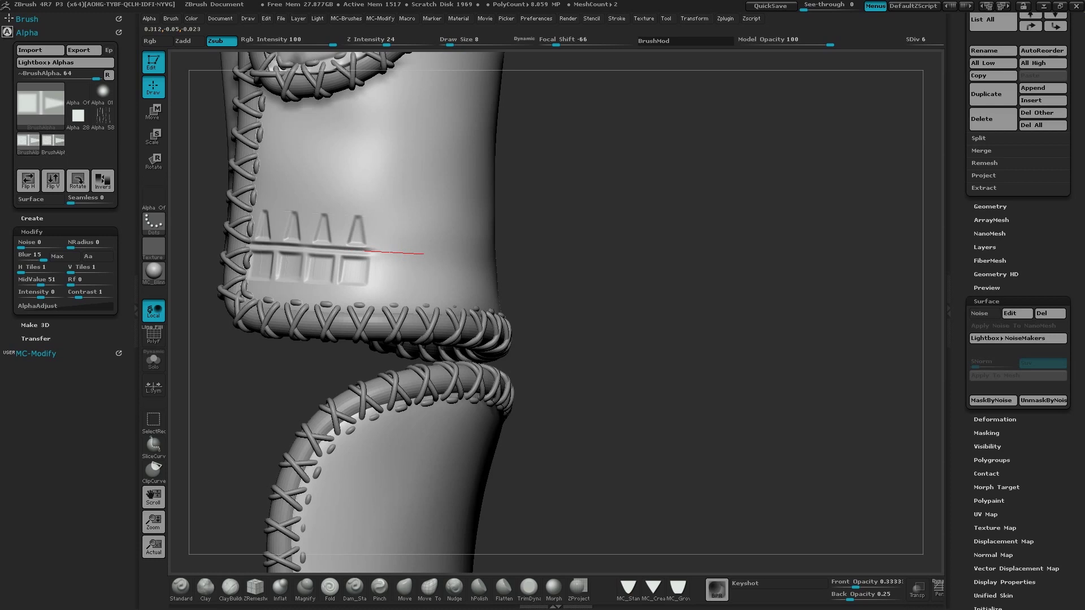
left_click_drag(427, 252, 424, 253)
right_click_drag(421, 255, 372, 255)
right_click_drag(372, 255, 304, 258, "alt")
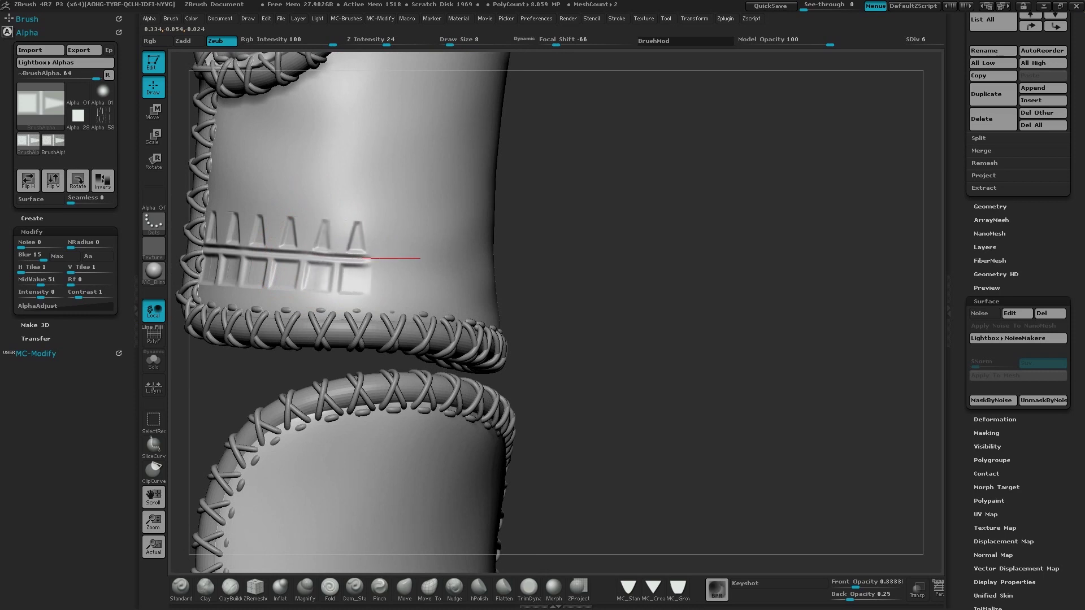
left_click_drag(430, 259, 421, 260)
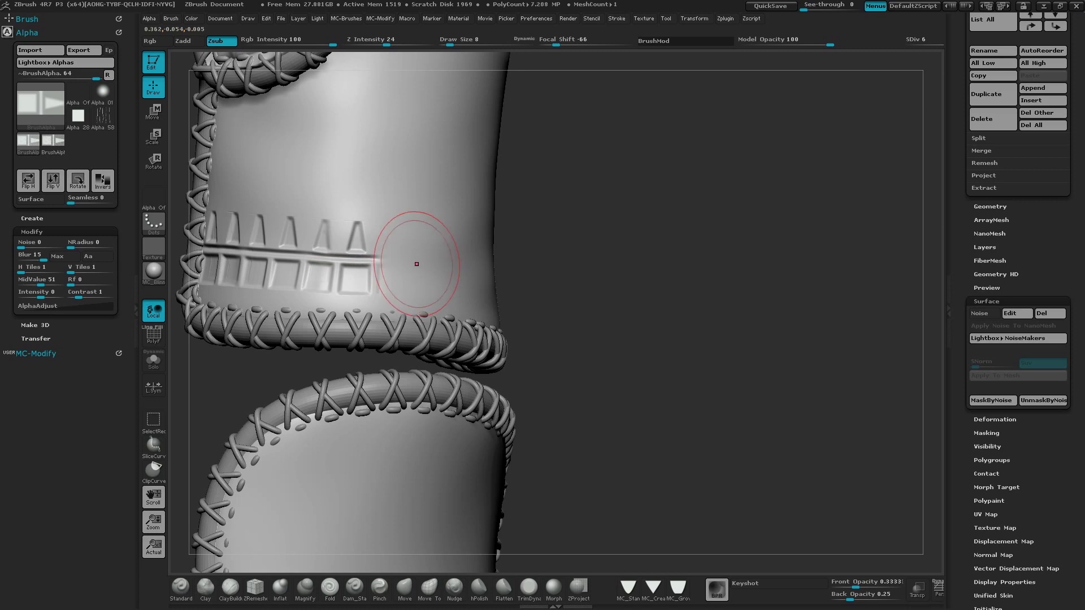
- Undo the uneven last carved segment, redraw it, and continue the row further around the lower forearm
right_click_drag(417, 261, 297, 259)
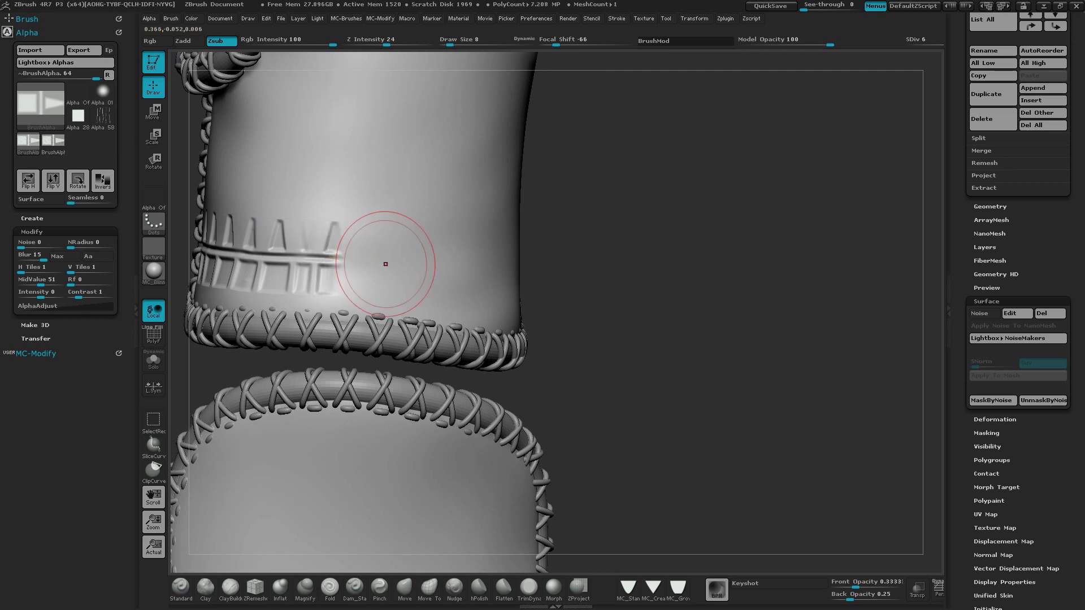
key("ctrl")
key("ctrl+z")
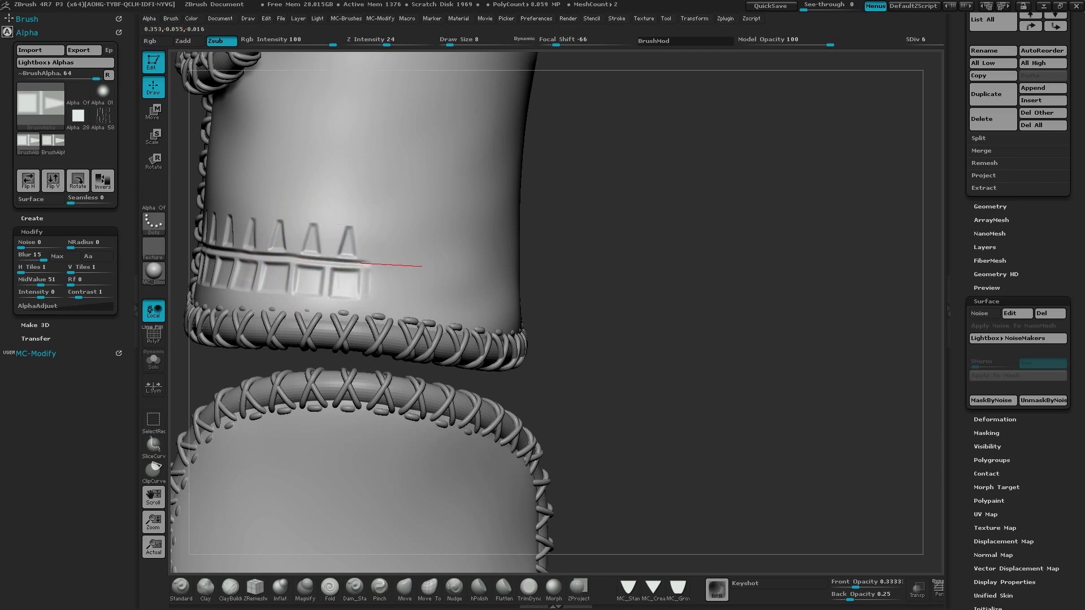
left_click_drag(421, 266, 441, 265)
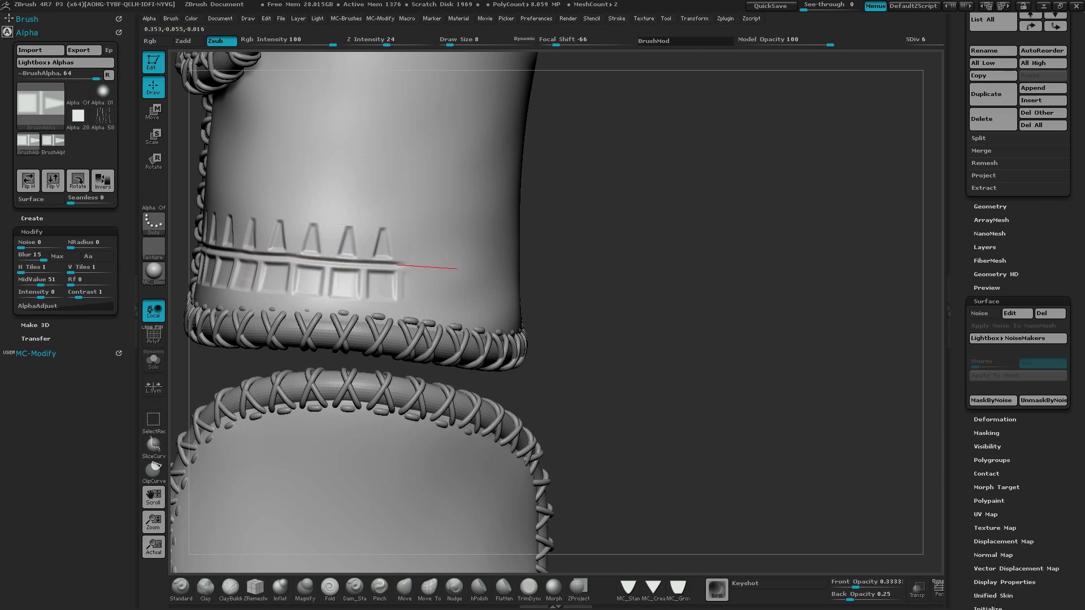
right_click_drag(443, 267, 280, 248)
left_click_drag(270, 254, 347, 261)
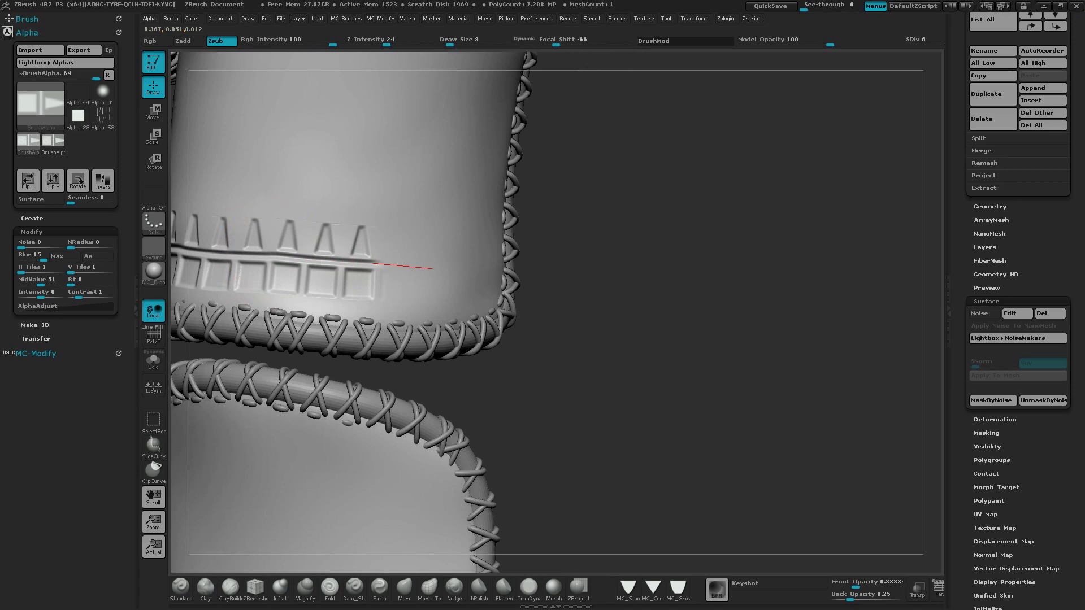
- Continue the carved row toward the far stitched side edge, undoing and redrawing the misplaced last segment
right_click_drag(429, 267, 376, 264)
right_click_drag(375, 263, 309, 263, "alt")
left_click_drag(306, 263, 329, 265)
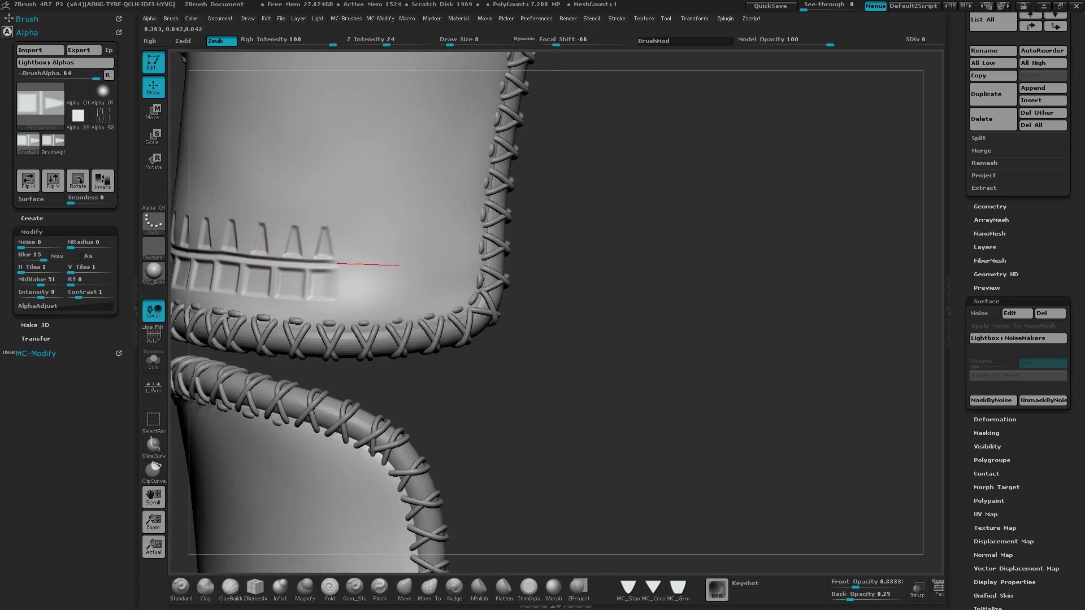
left_click_drag(399, 265, 412, 261)
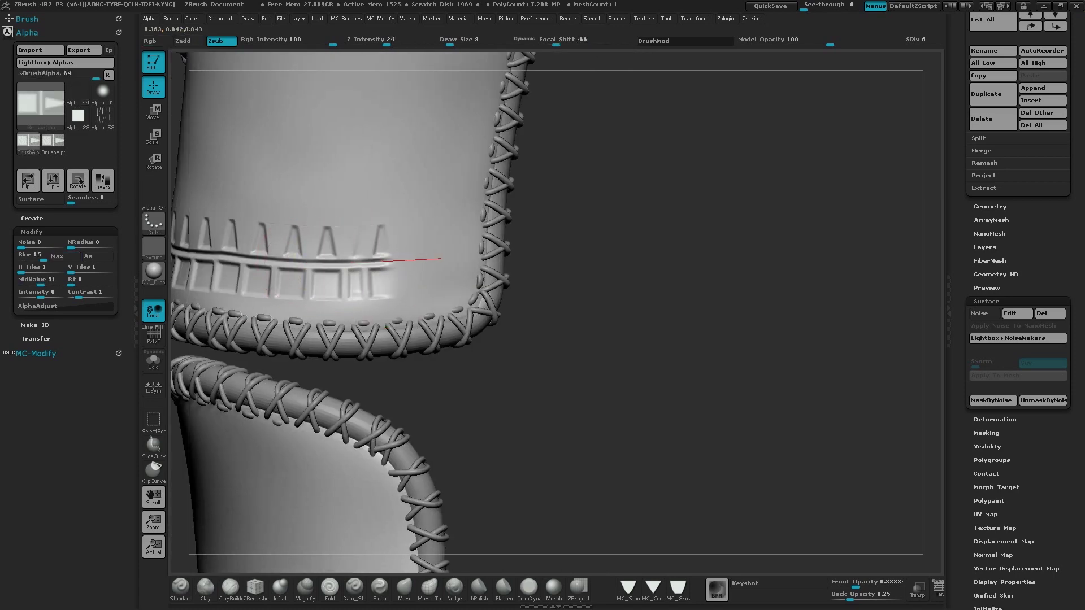
right_click_drag(441, 259, 376, 262, "alt")
key("ctrl+z")
right_click_drag(243, 264, 272, 265, "alt")
left_click_drag(271, 265, 421, 262)
- Isolate the forearm piece, finish the carved row up to its stitched side edge, and show the other parts again
right_click_drag(421, 262, 318, 264)
key("alt+s")
left_click_drag(310, 265, 432, 255)
key("ctrl+z")
key("ctrl+z")
key("alt+s")
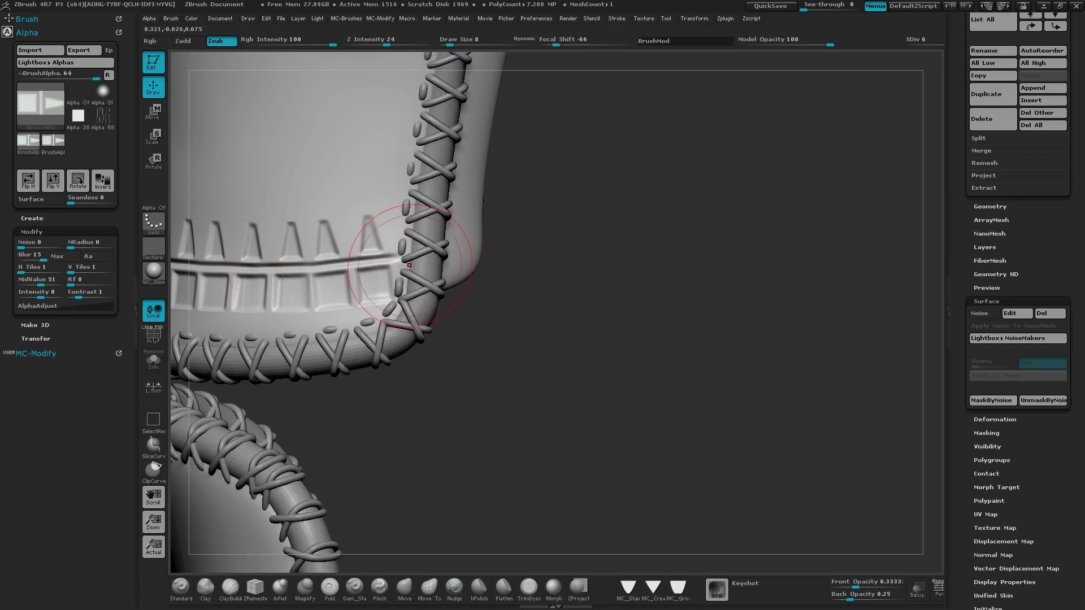
- Set the Smooth brush to Z Intensity 20 and Draw Size 59 for softening the carved row
right_click_drag(409, 265, 339, 237, "ctrl")
right_click_drag(362, 282, 734, 339, "ctrl")
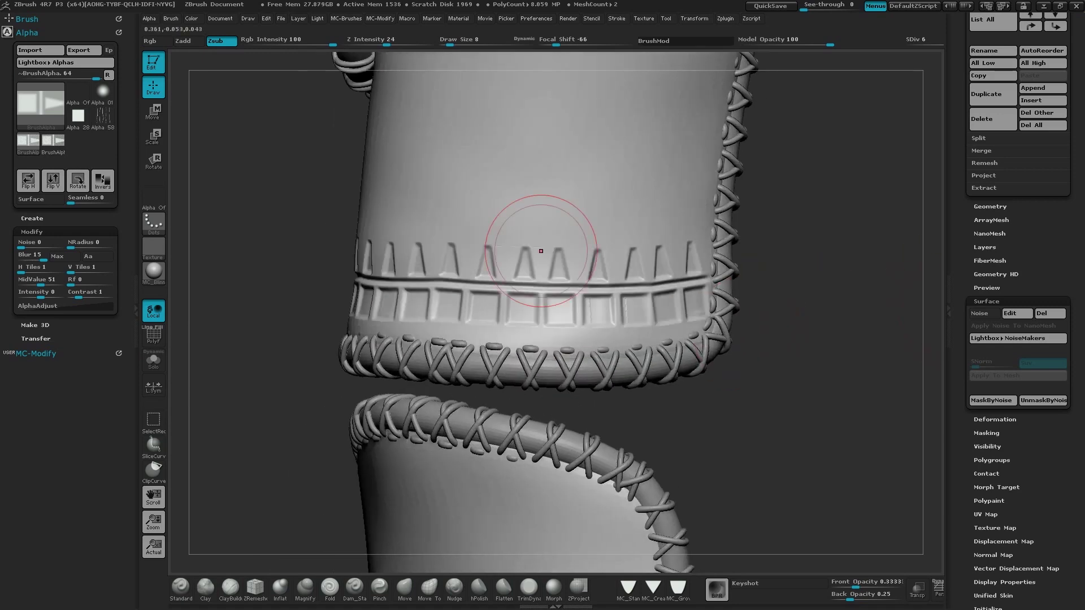
right_click_drag(540, 250, 529, 256, "ctrl")
key("b")
key("d")
key("a")
right_click_drag(678, 324, 637, 361, "alt")
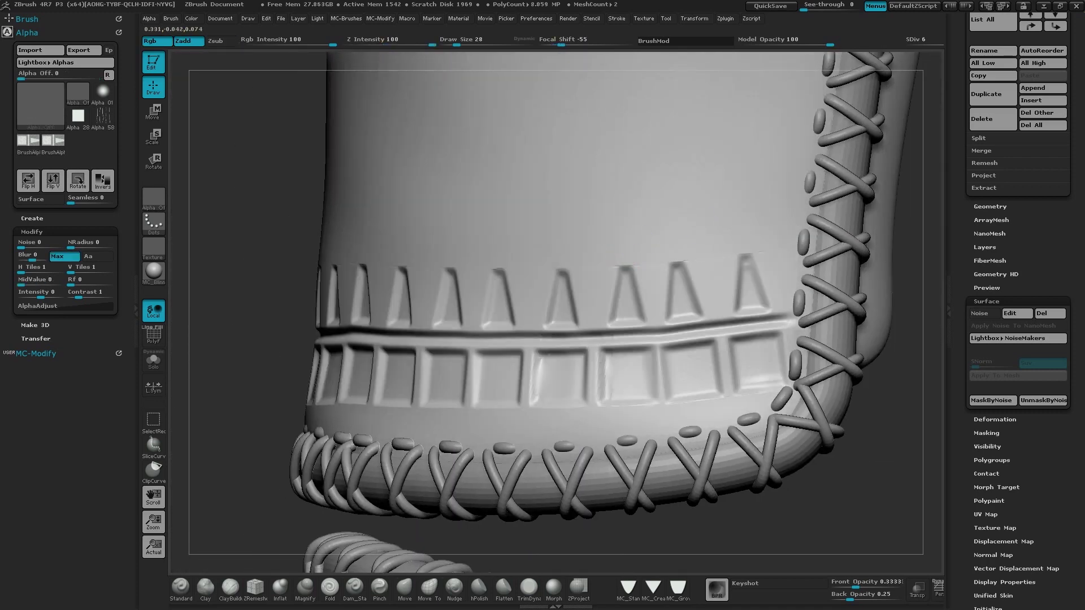
right_click_drag(636, 255, 610, 247)
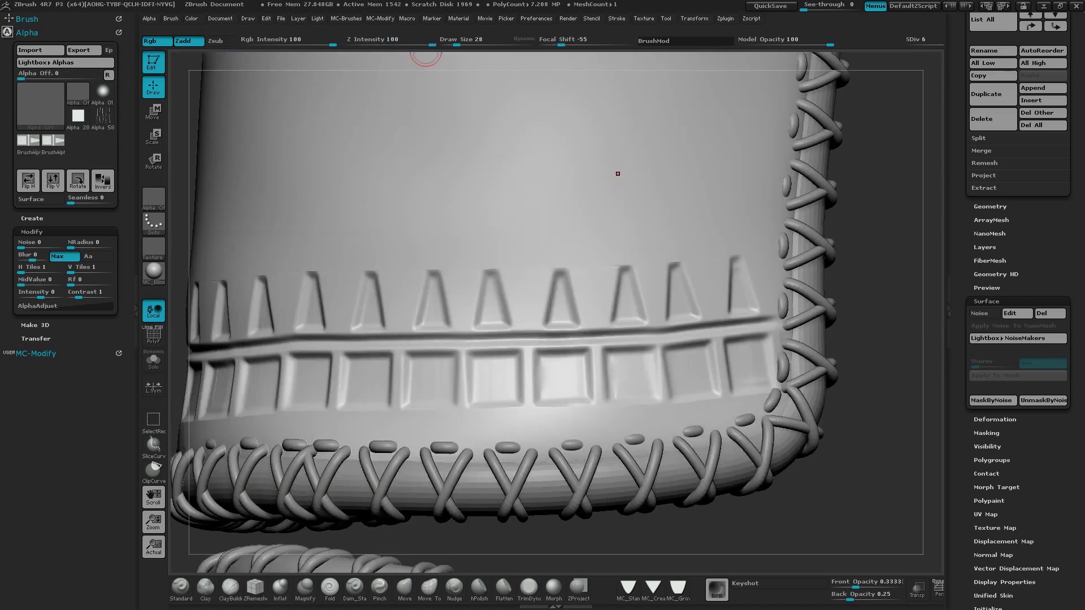
type("20")
key("Return")
type("s59")
key("Return")
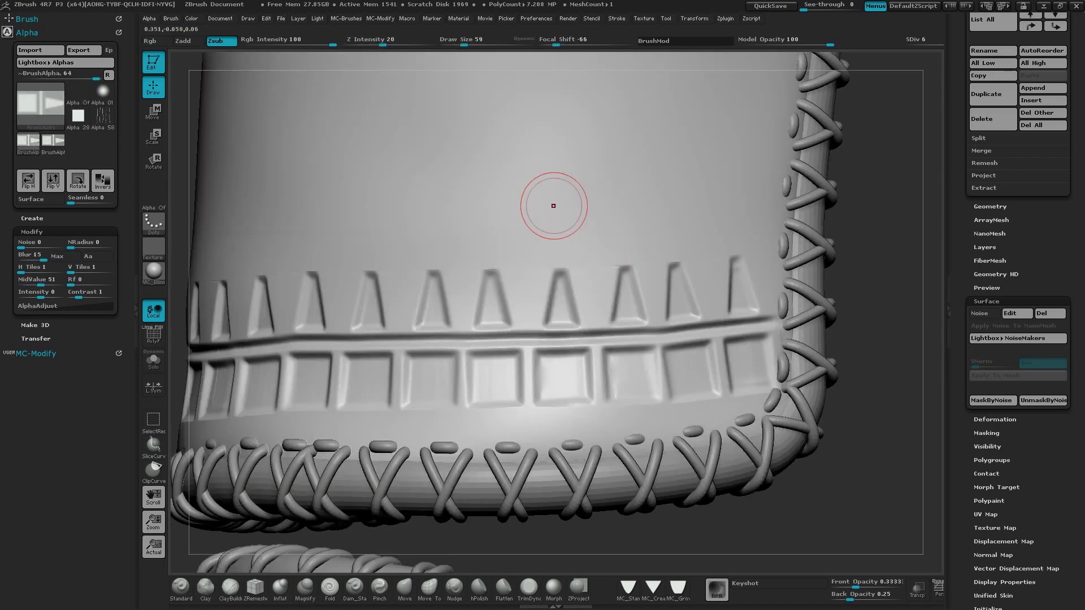
- Lightly smooth the tips of the carved tapered notches along the lower forearm row
right_click_drag(500, 239, 666, 223)
right_click_drag(543, 204, 568, 202)
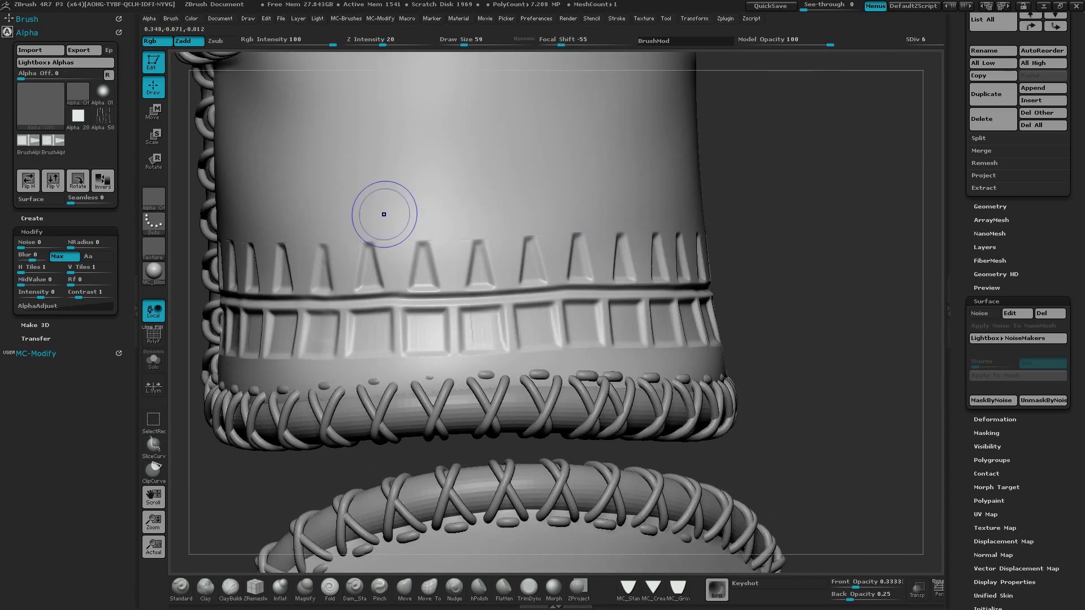
right_click_drag(385, 215, 541, 226)
left_click_drag(406, 258, 428, 259, "shift")
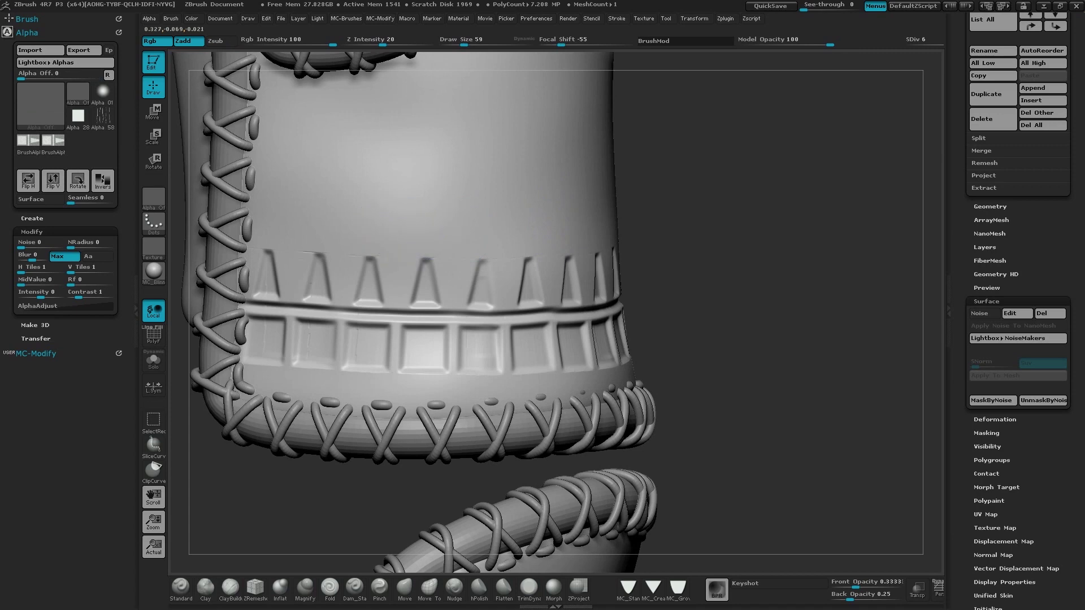
right_click_drag(418, 200, 557, 202, "alt")
left_click_drag(457, 258, 467, 258, "shift")
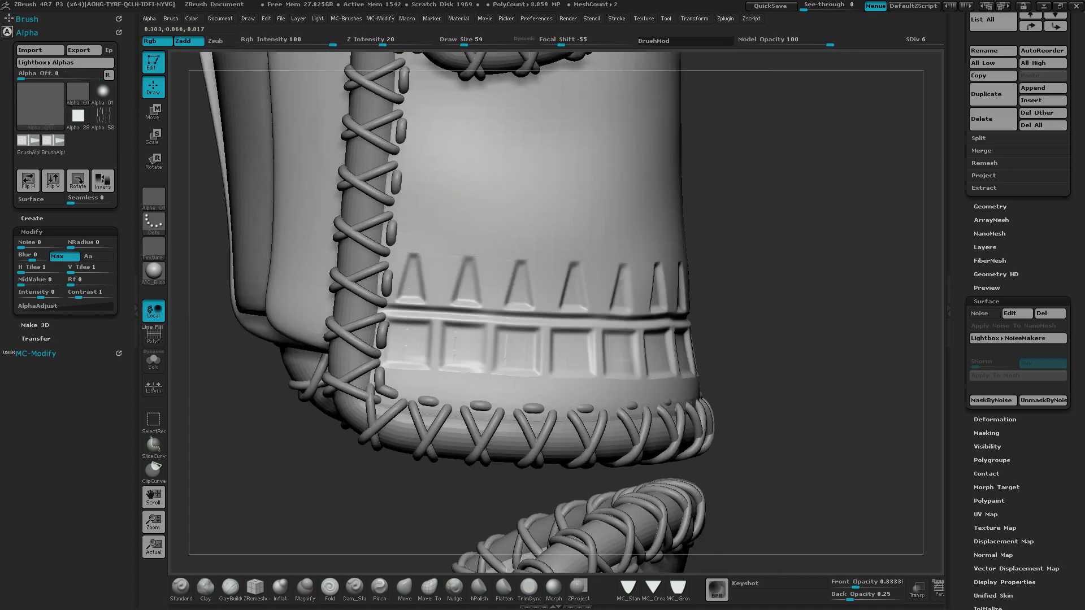
- Isolate the forearm piece and smooth the notches and square panels at the starting end of the carved row
right_click_drag(427, 328, 399, 224, "alt")
key("alt+s")
left_click_drag(401, 198, 403, 183, "shift")
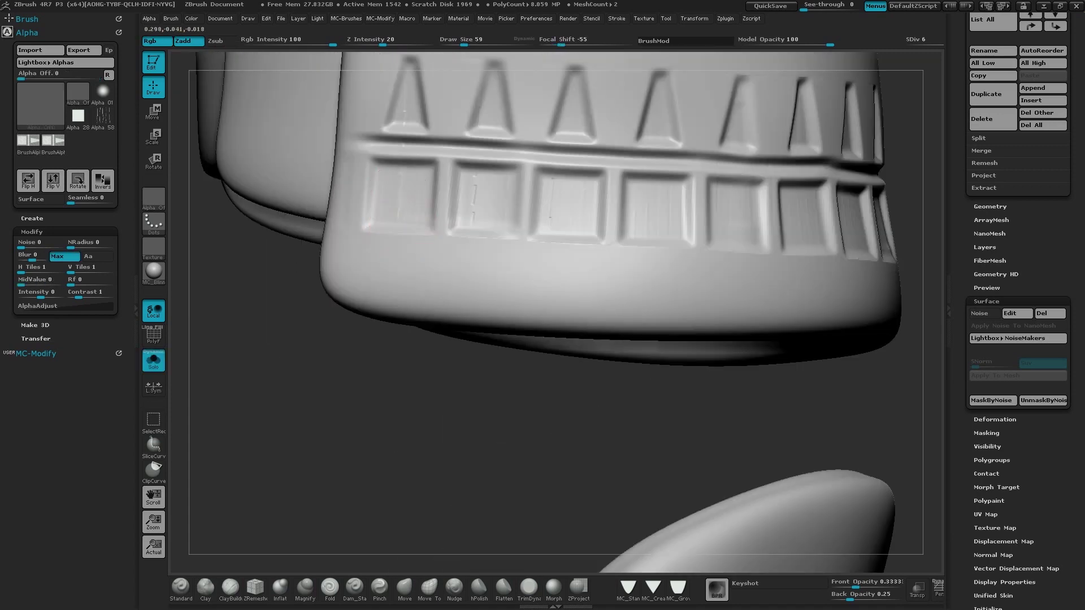
right_click_drag(400, 108, 380, 186, "alt")
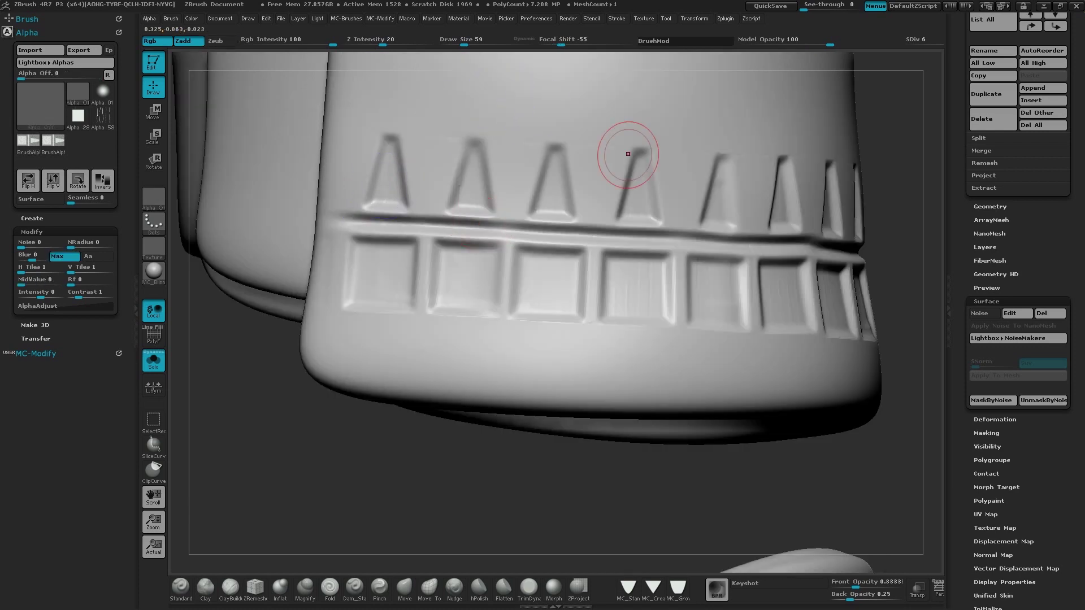
right_click_drag(628, 153, 348, 209)
right_click_drag(659, 250, 371, 216)
right_click_drag(649, 205, 458, 206, "alt")
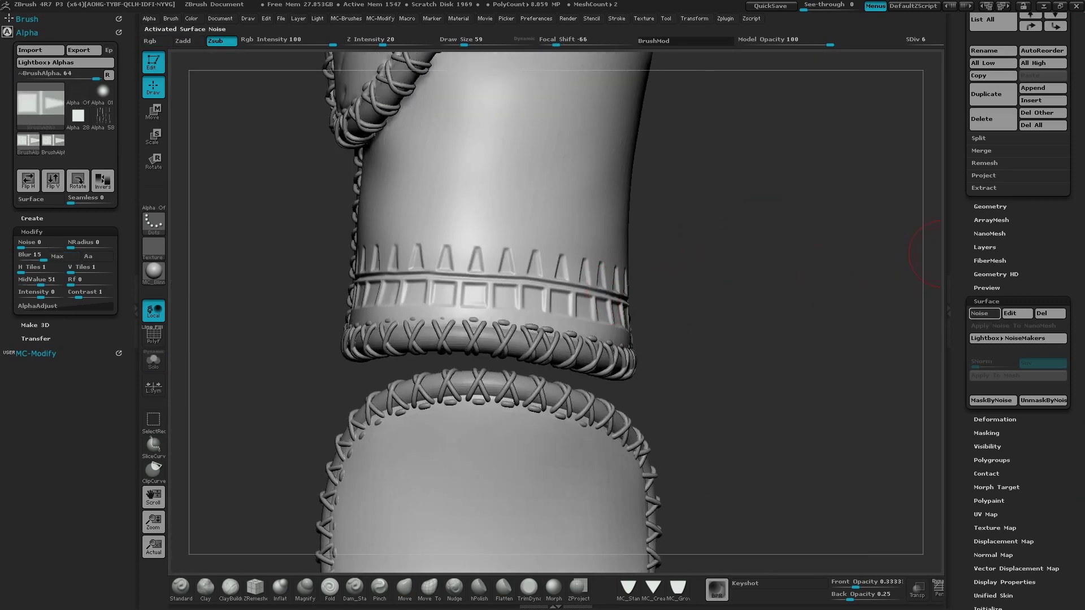
- Examine the whole arm armor with its leather surface noise from several angles, with the surrounding interface hidden
left_click_drag(848, 249, 712, 243)
left_click_drag(791, 249, 836, 290)
left_click_drag(836, 290, 904, 286)
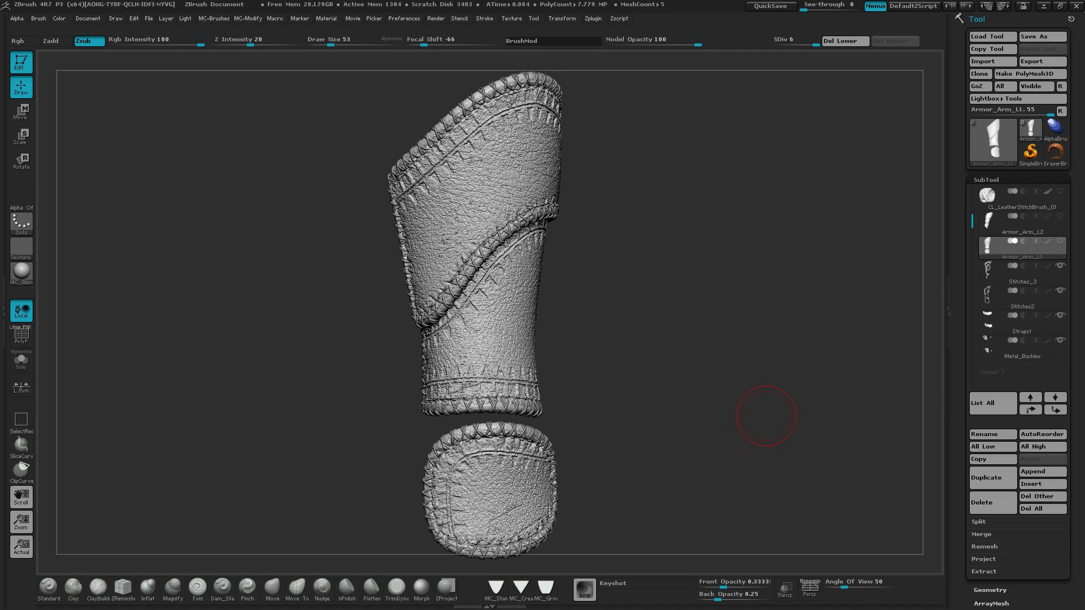
key("Tab")
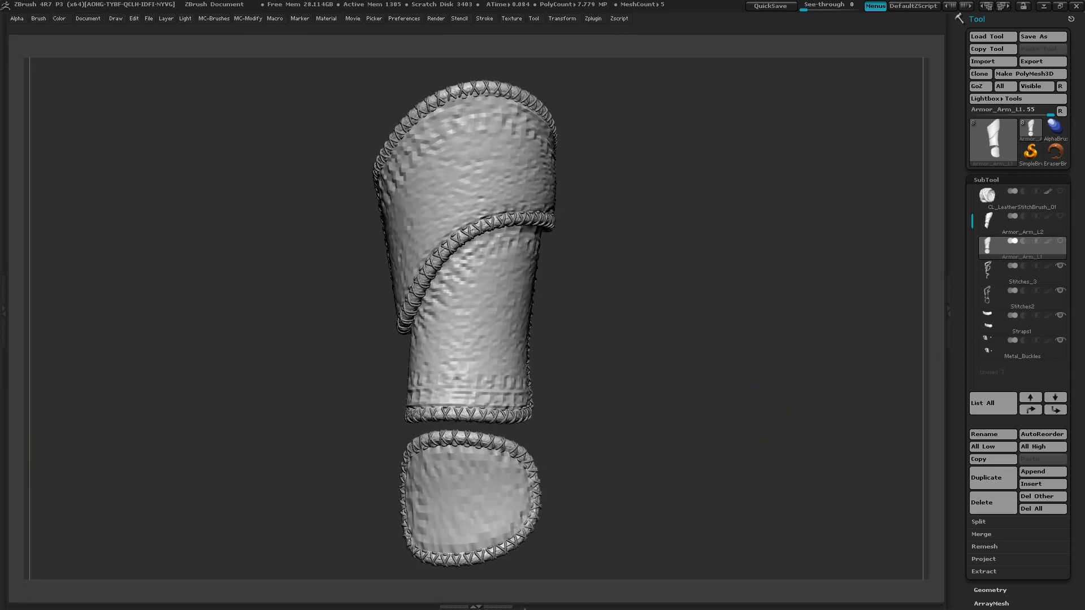
left_click_drag(770, 410, 714, 406)
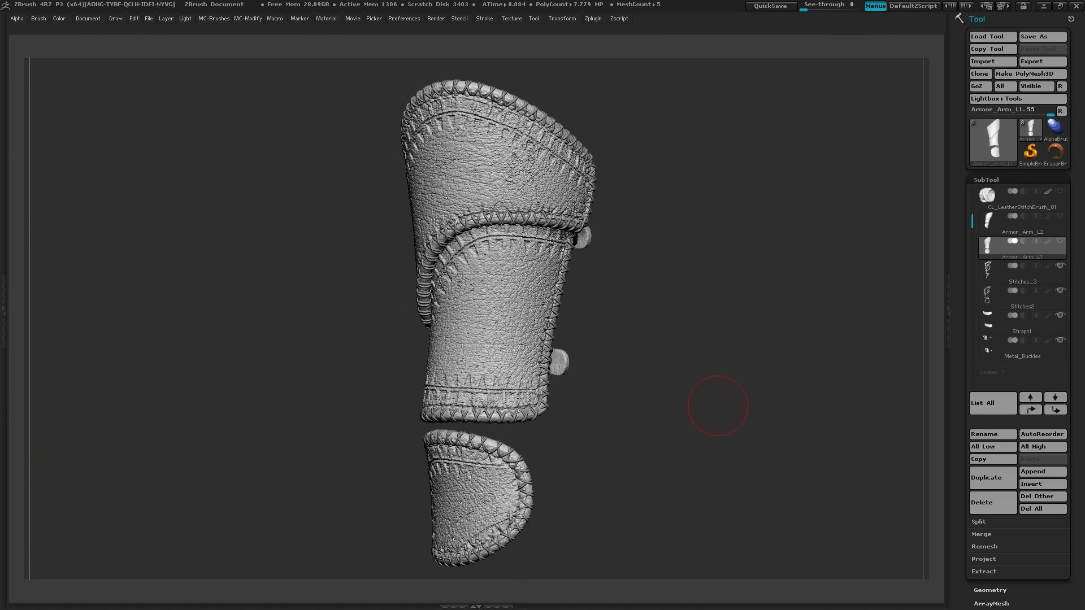